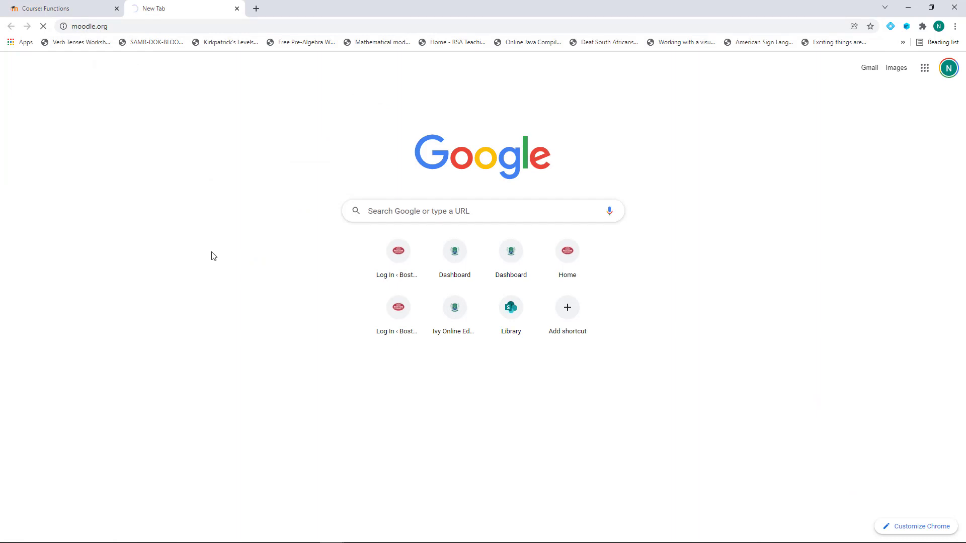
# Open the plugins directory from the moodle.org page and search it for "custom certificate"
pyautogui.scroll(-10, 270, 293)
pyautogui.scroll(-7, 270, 295)
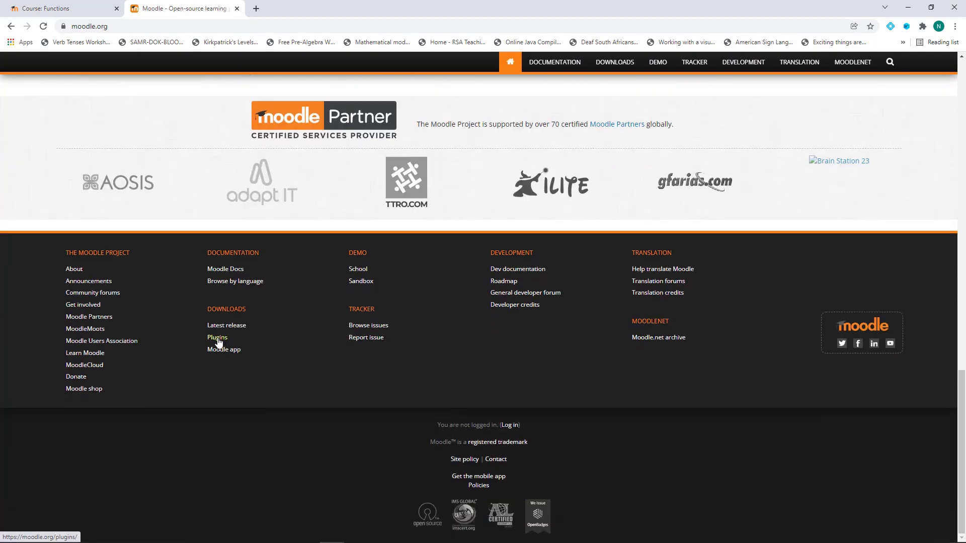
pyautogui.click(217, 338)
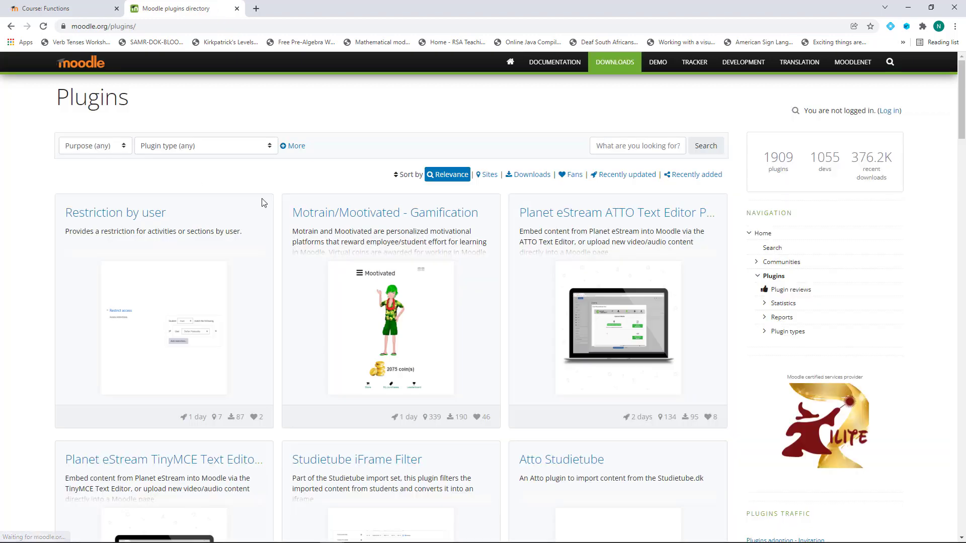
pyautogui.click(618, 146)
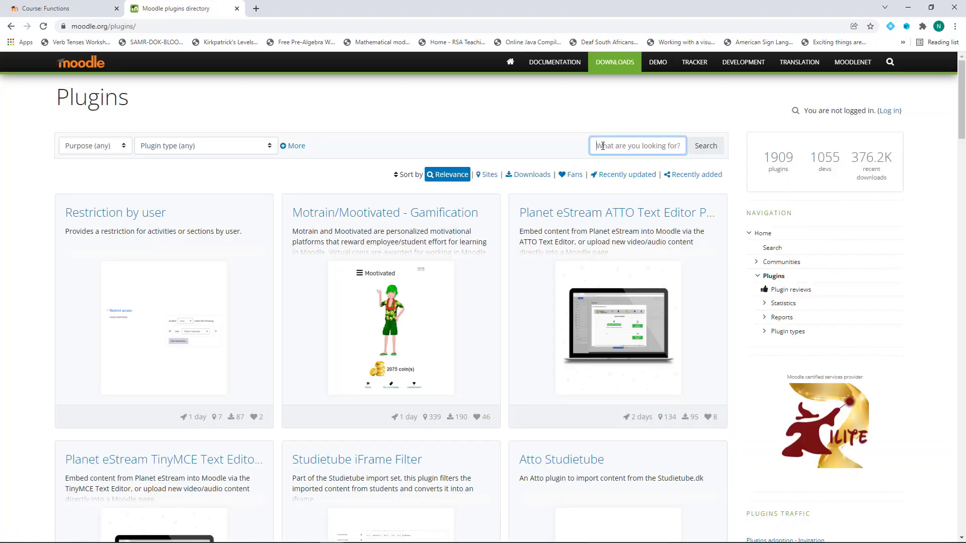
pyautogui.write('custom certificate')
pyautogui.click(706, 147)
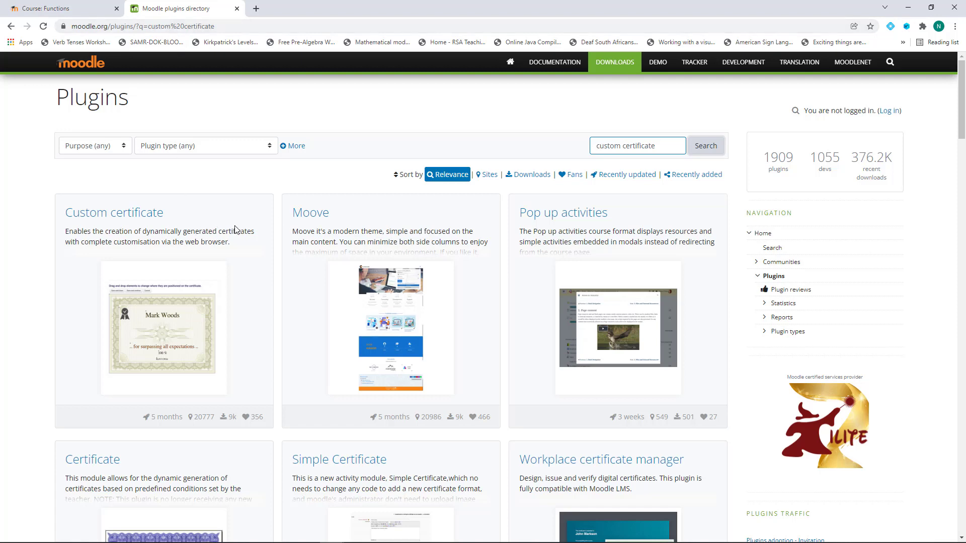
# Download version 3.11.1 of the Custom certificate plugin, the release for Moodle 3.11, from its list of versions
pyautogui.click(123, 216)
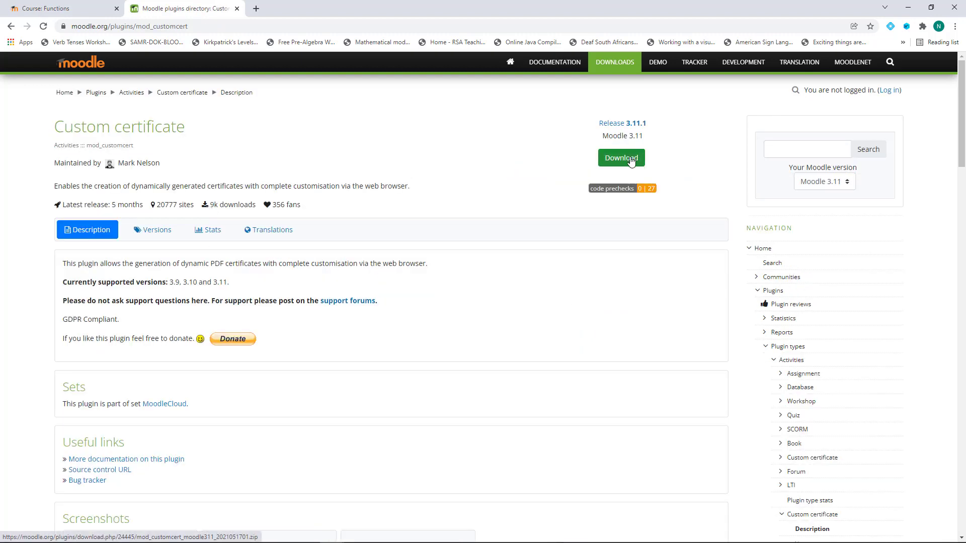
pyautogui.click(161, 233)
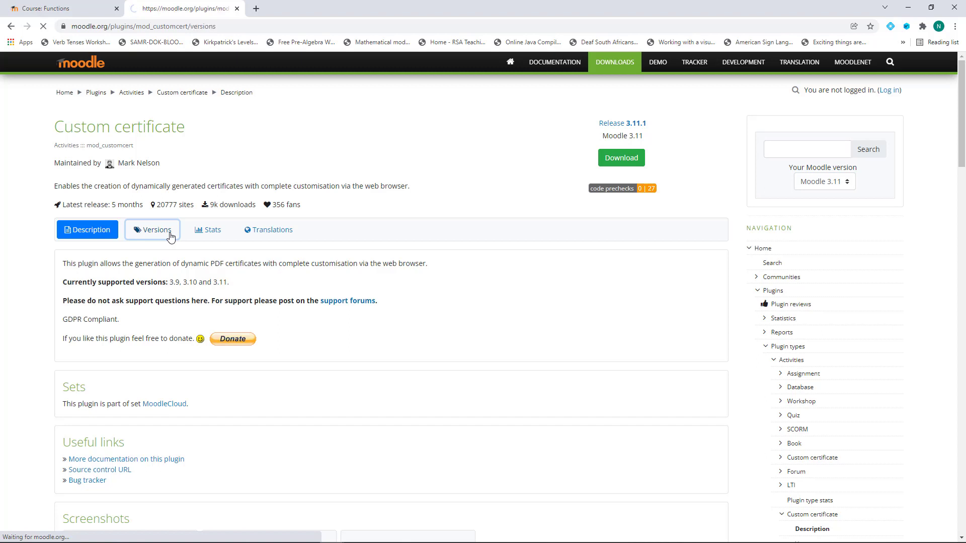
pyautogui.scroll(-1, 319, 388)
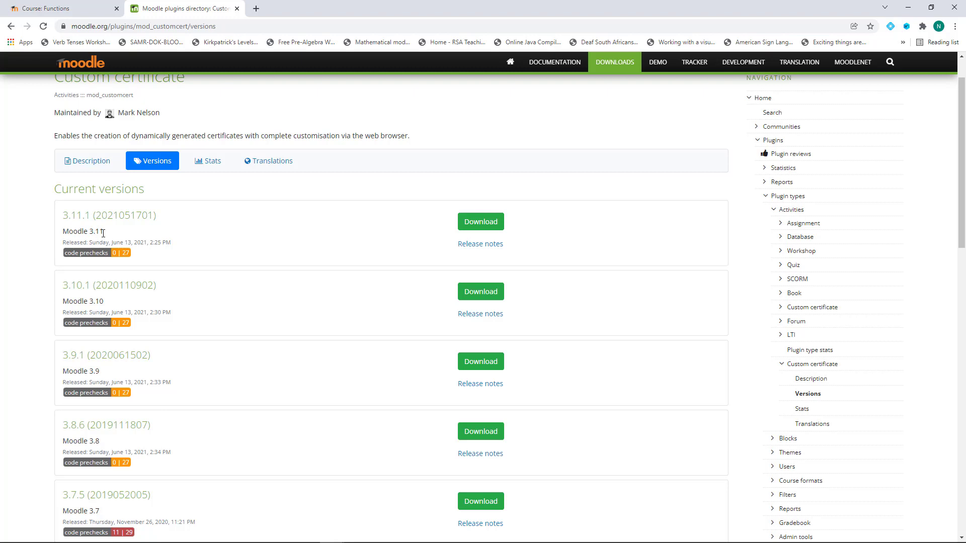
pyautogui.click(477, 226)
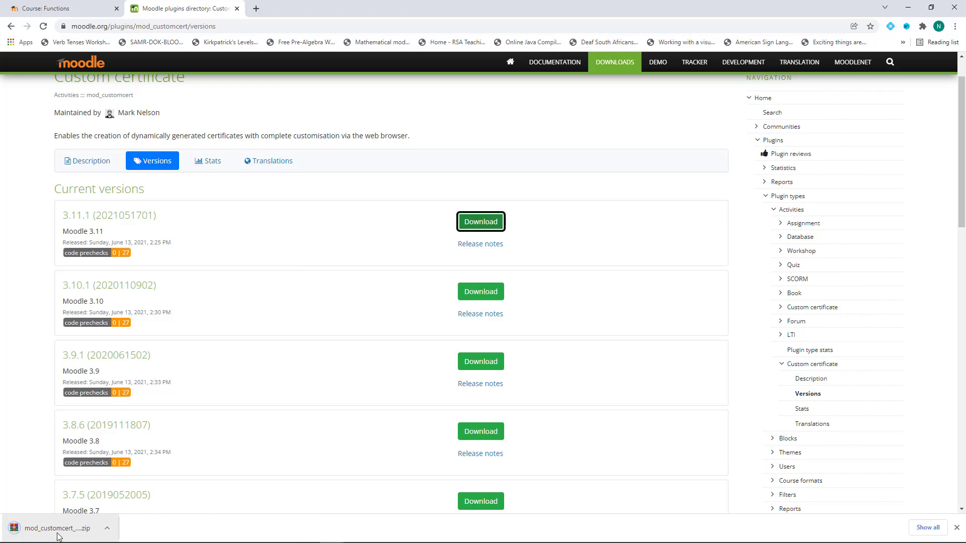
# Switch to the Study.ElearningPortal.Education site and open the plugin installer from its site administration
pyautogui.click(88, 11)
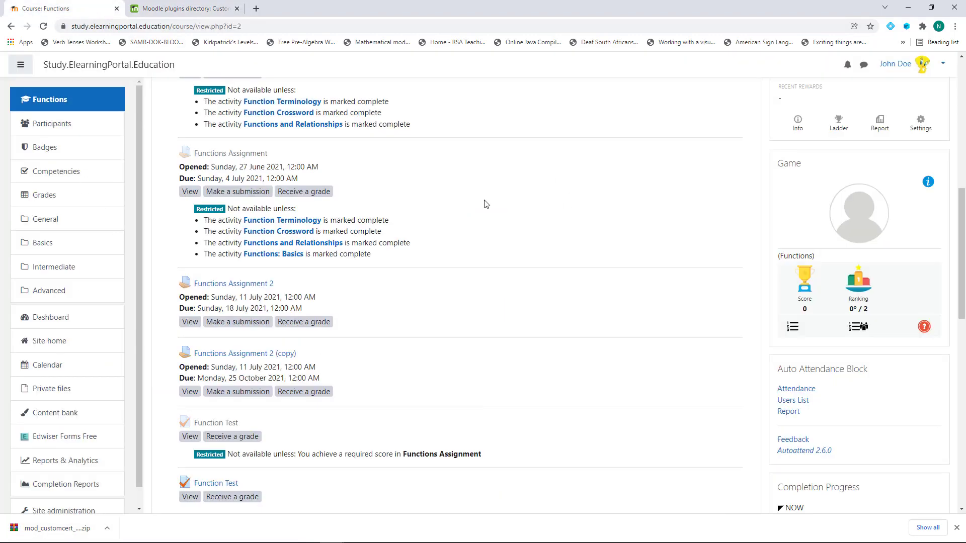
pyautogui.scroll(-1, 102, 345)
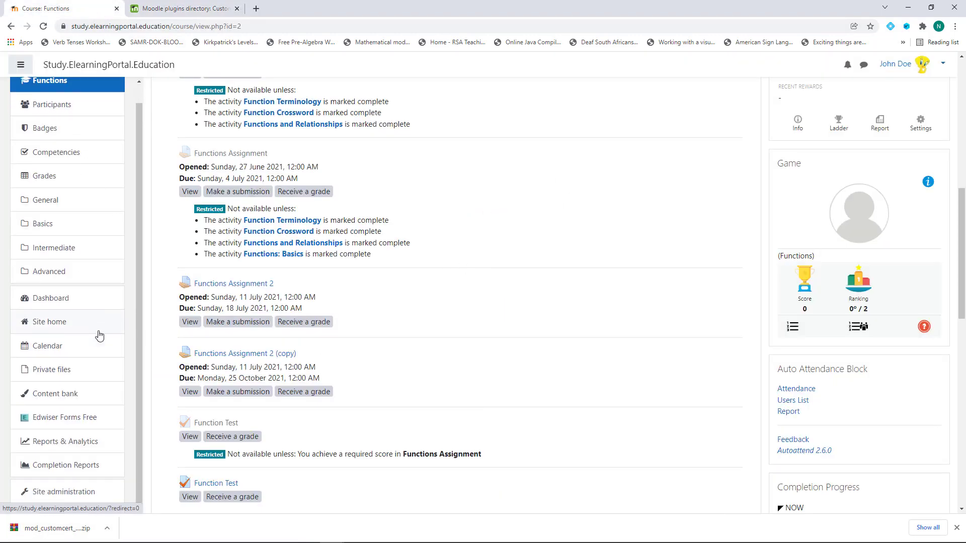
pyautogui.click(68, 497)
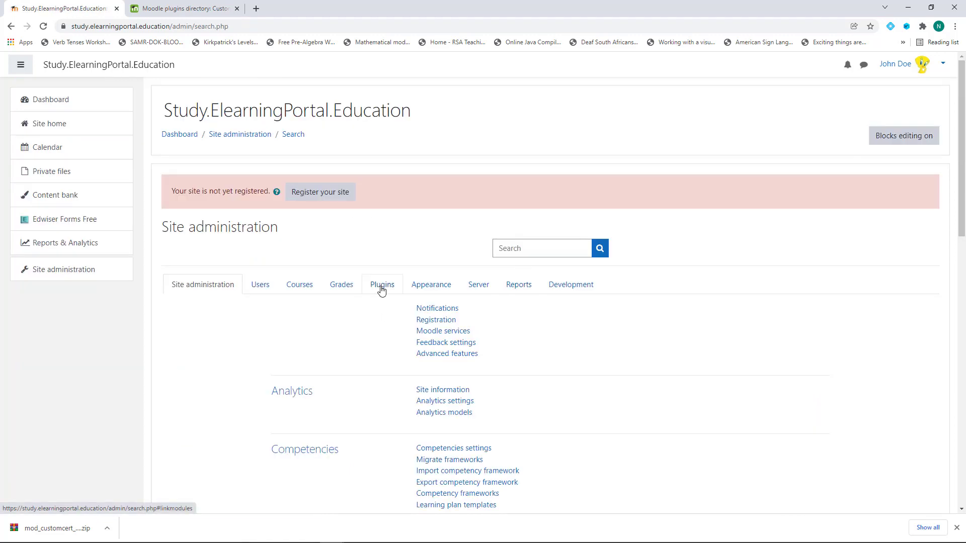
pyautogui.click(382, 287)
pyautogui.click(445, 310)
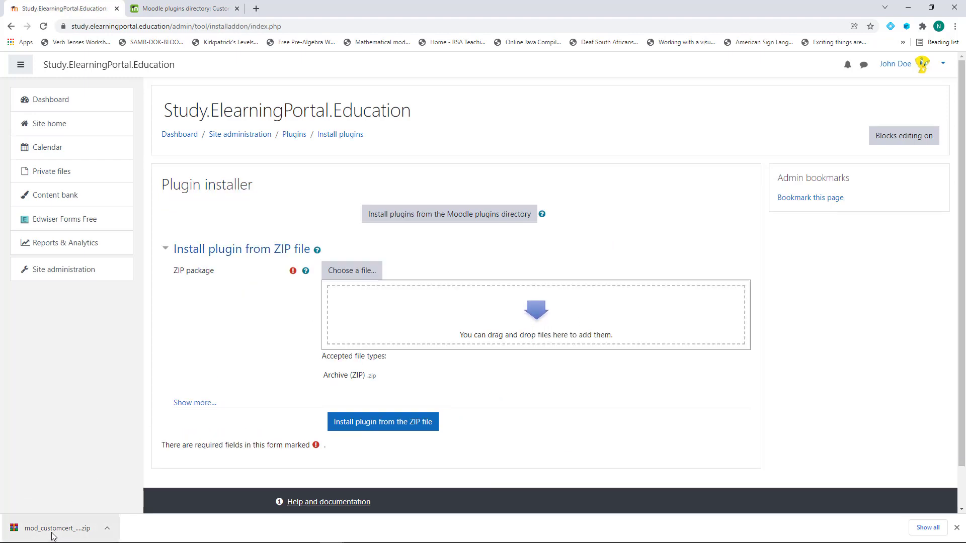
# Add the downloaded mod_customcert ZIP as the plugin package, start its installation and continue after validation
pyautogui.moveTo(35, 533); pyautogui.dragTo(372, 312)
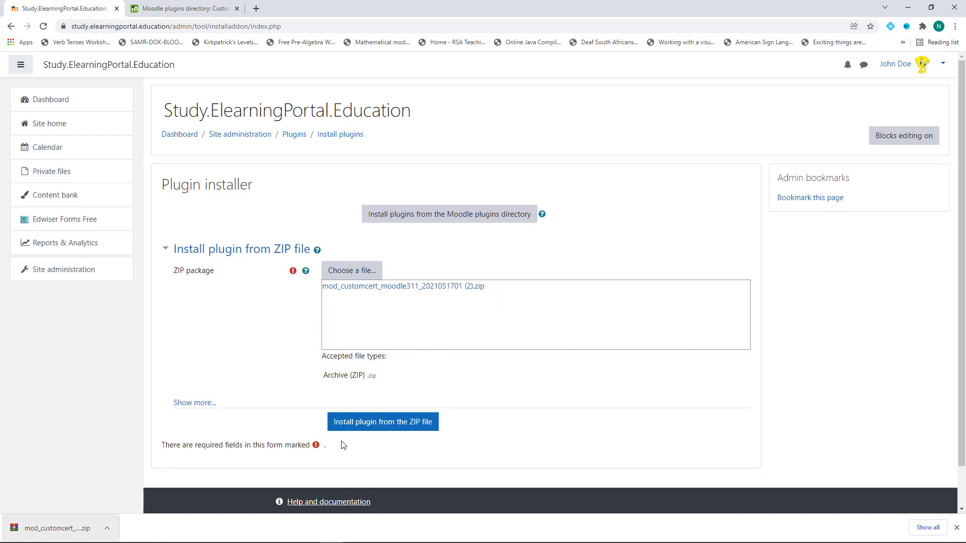
pyautogui.click(395, 429)
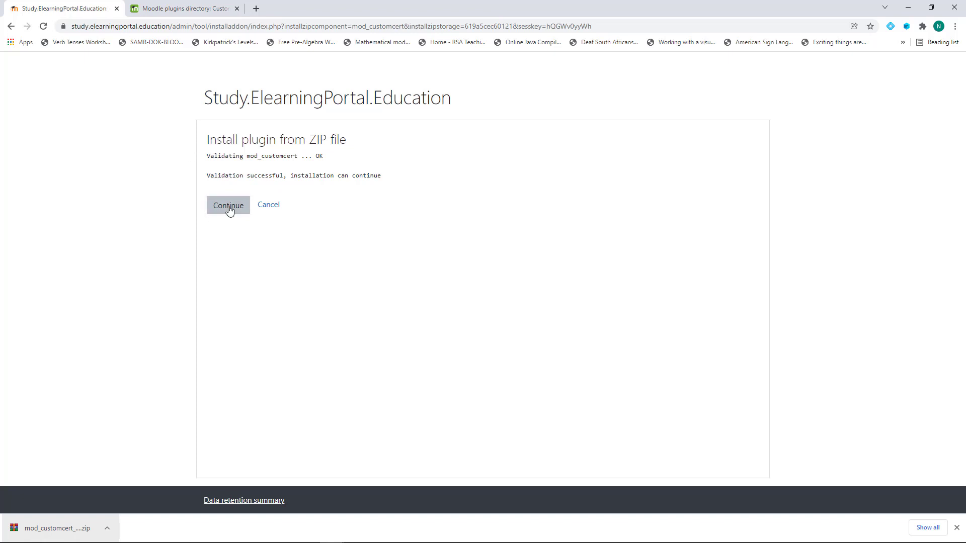
pyautogui.click(229, 210)
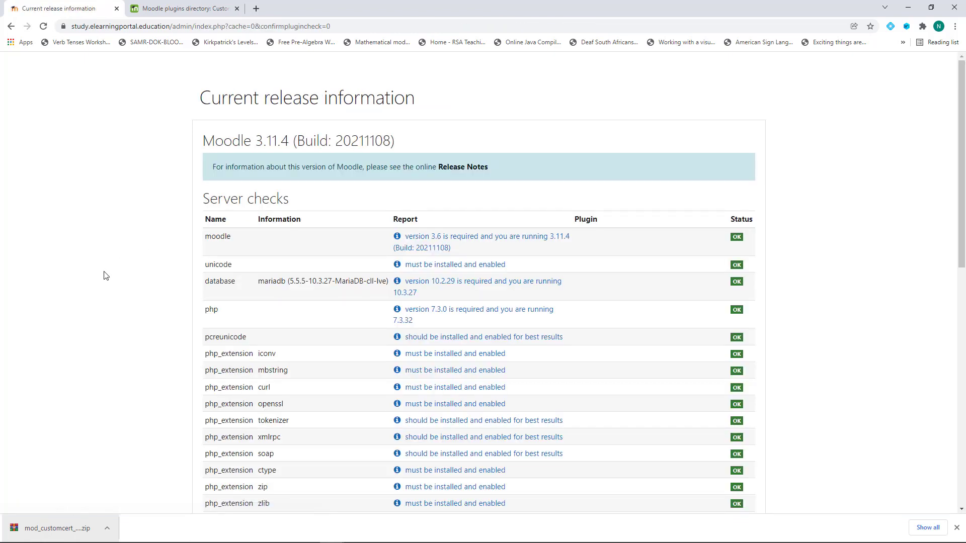
# Review the statuses of the server checks and other checks, and continue the plugin installation
pyautogui.scroll(-5, 461, 324)
pyautogui.scroll(-5, 461, 320)
pyautogui.scroll(10, 472, 324)
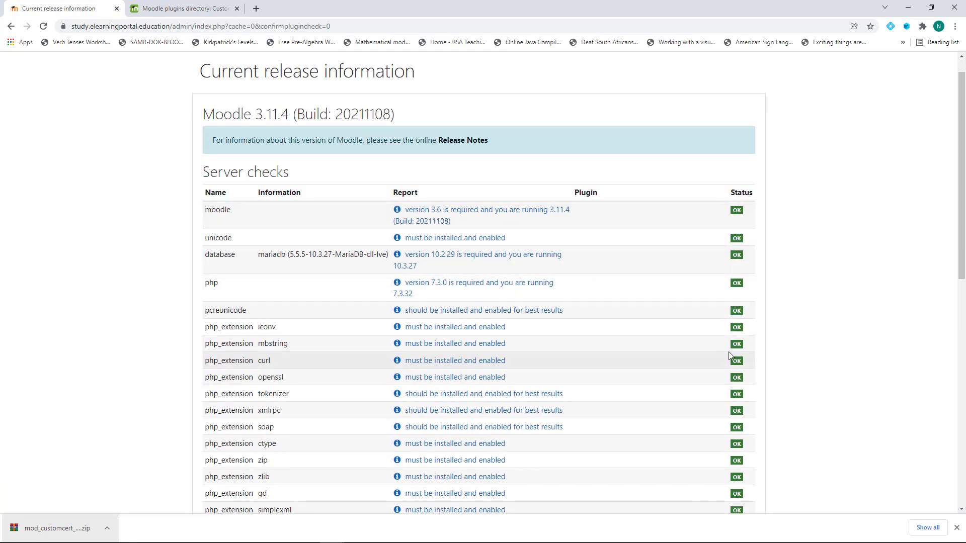
pyautogui.scroll(-2, 735, 223)
pyautogui.scroll(-8, 735, 223)
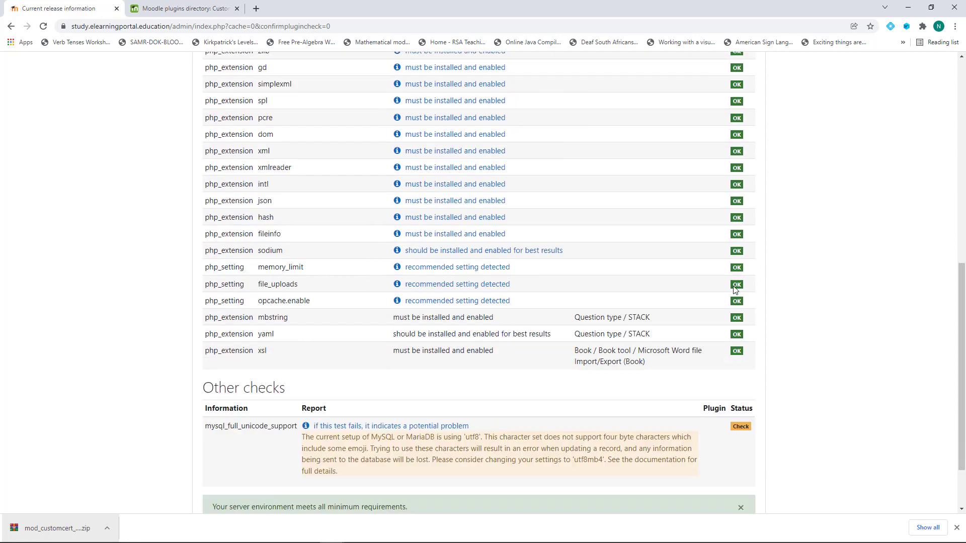
pyautogui.click(488, 462)
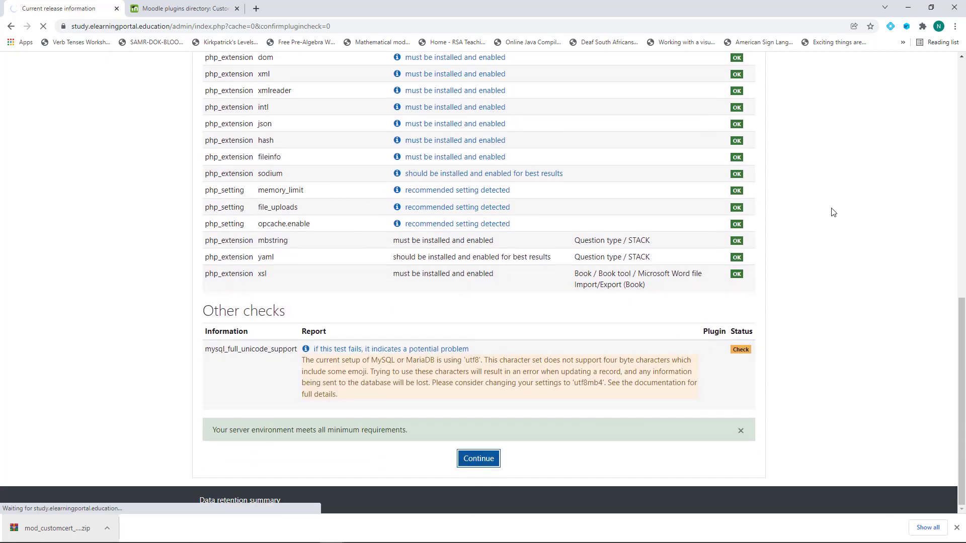
# Review the Custom certificate components to install, upgrade the Moodle database, and continue past the installation results
pyautogui.scroll(-8, 277, 344)
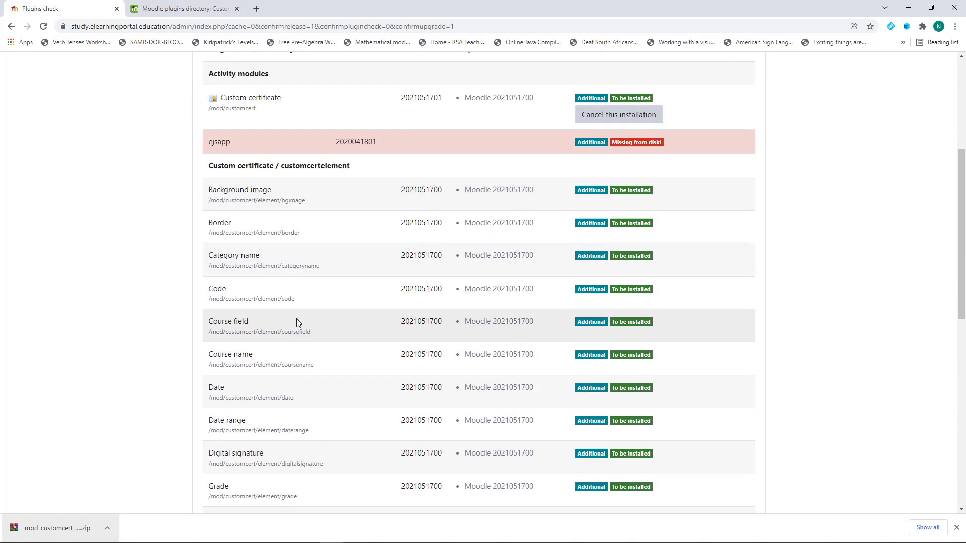
pyautogui.scroll(-6, 318, 287)
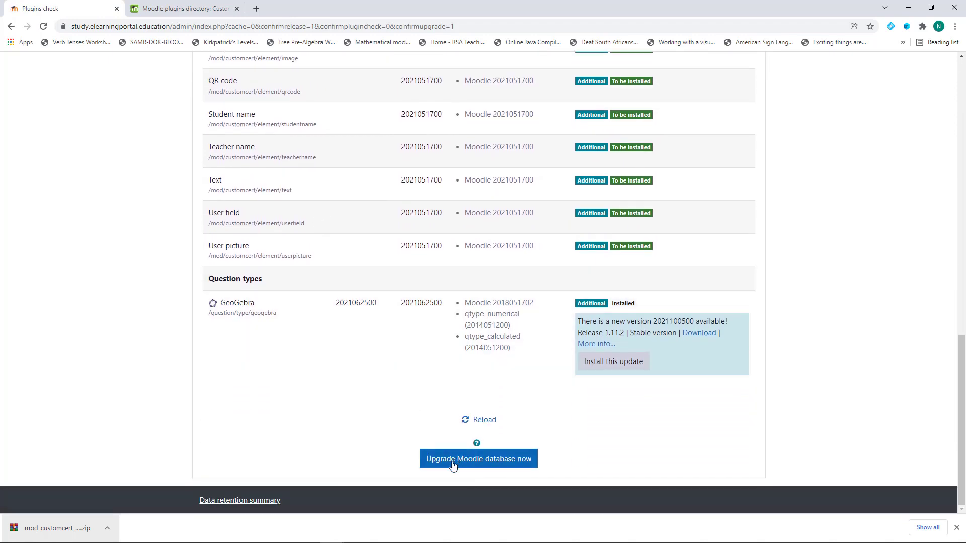
pyautogui.click(497, 466)
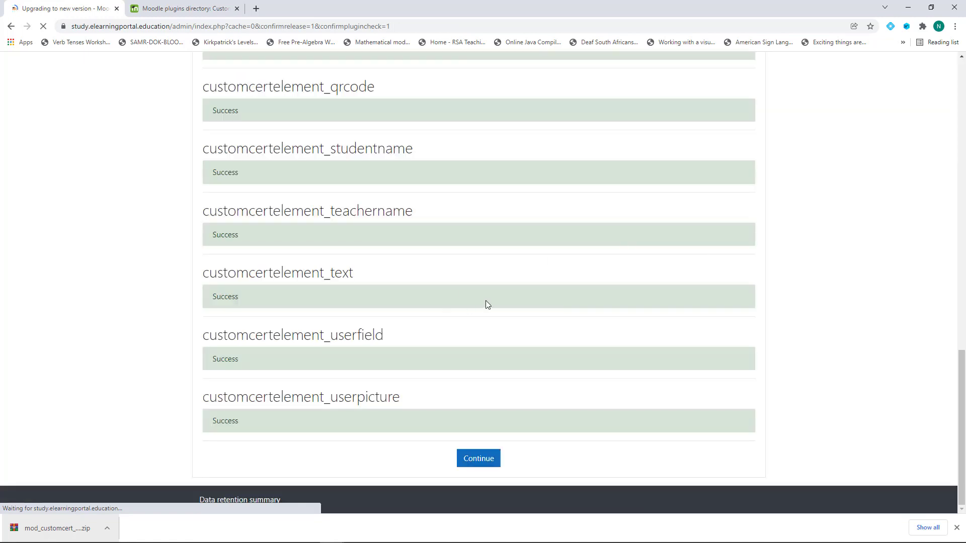
pyautogui.scroll(6, 360, 255)
pyautogui.scroll(-5, 362, 262)
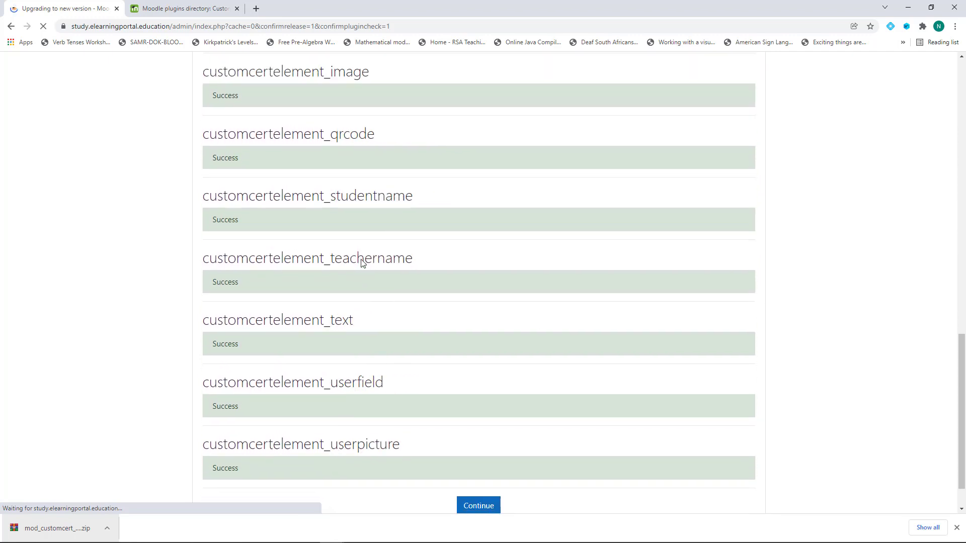
pyautogui.scroll(-1, 362, 261)
pyautogui.click(484, 464)
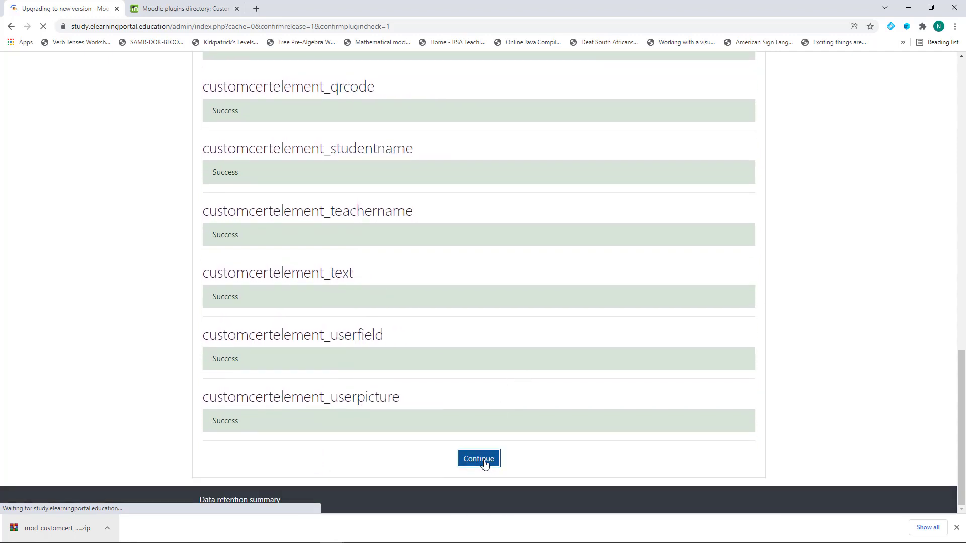
# Dismiss the browser's downloads bar and save the new Custom certificate settings with their default values
pyautogui.click(958, 528)
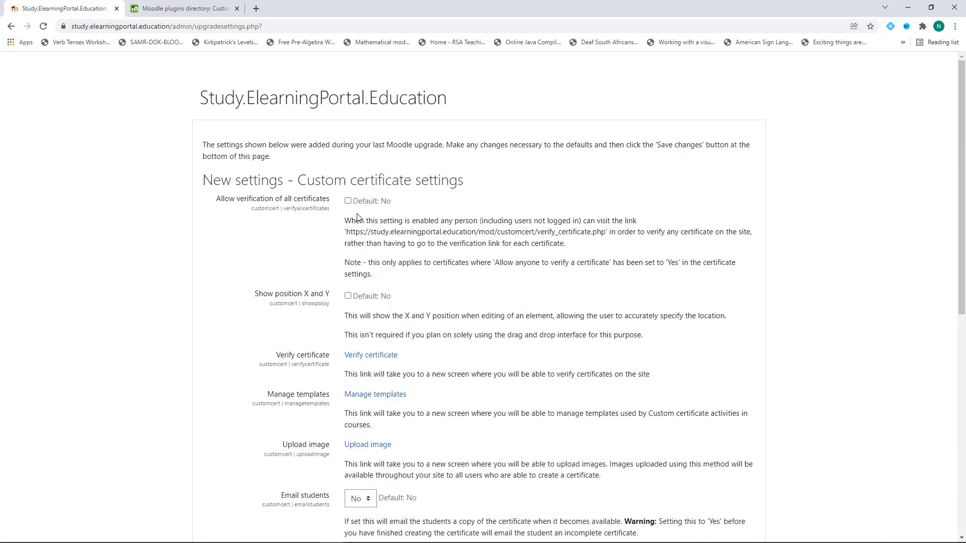
pyautogui.scroll(-3, 348, 294)
pyautogui.scroll(-2, 335, 272)
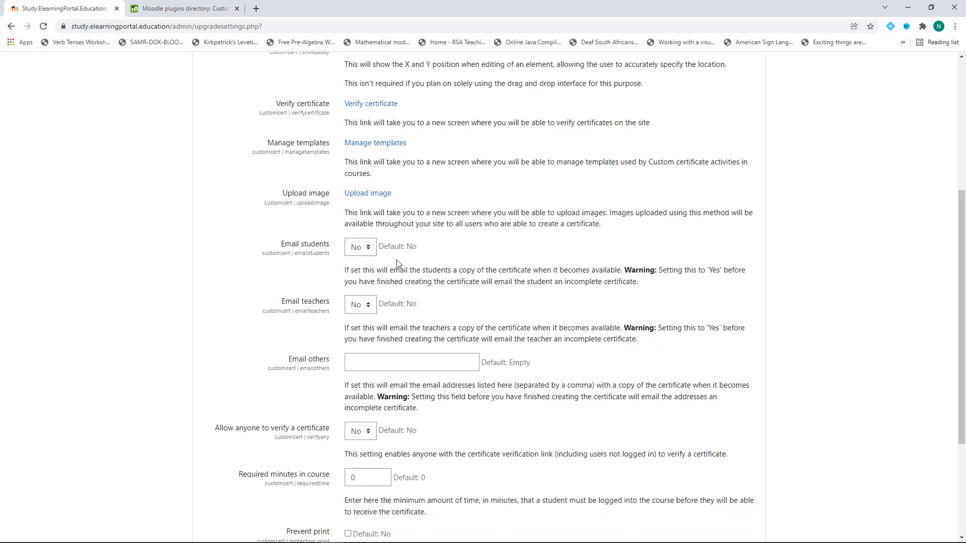
pyautogui.scroll(-4, 271, 335)
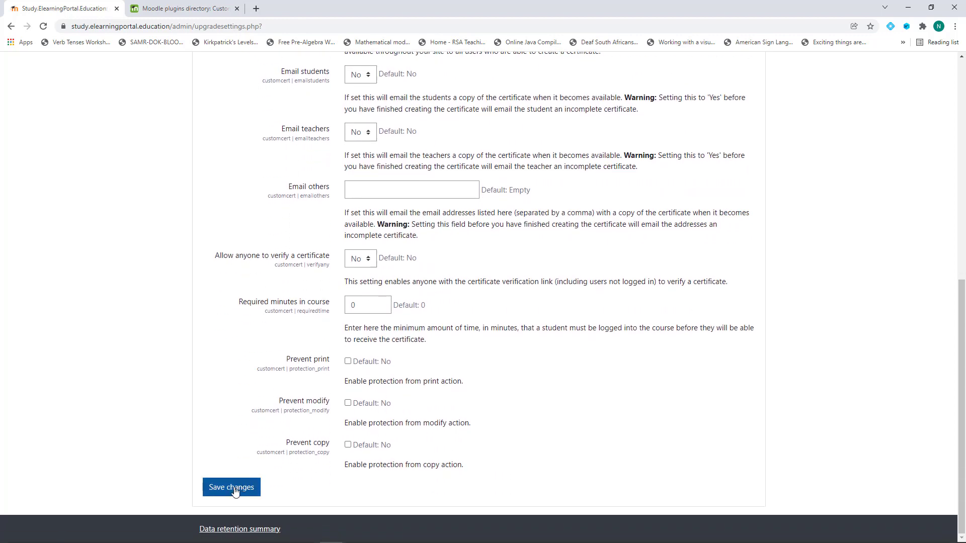
pyautogui.click(234, 491)
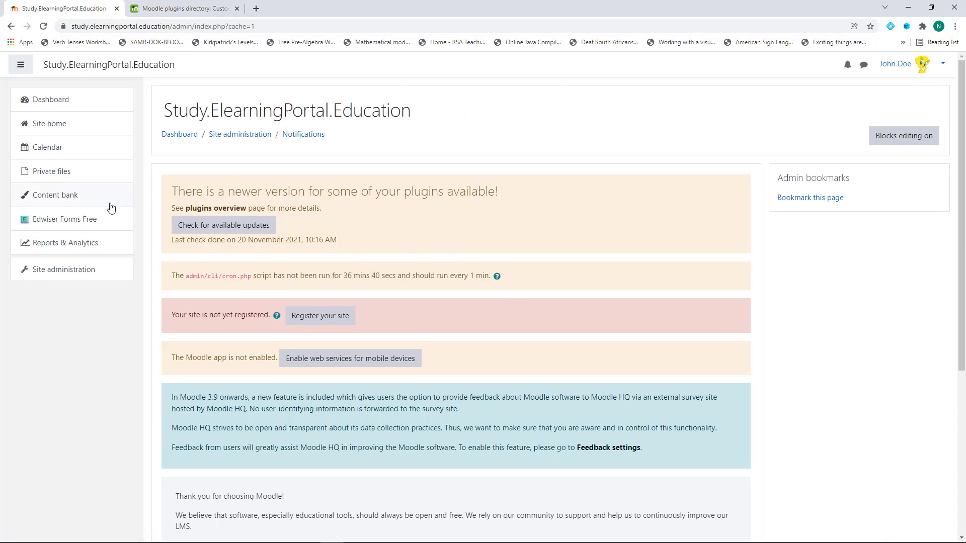
# Open the Functions course in the Mathematics for Homeschooling category from the site home
pyautogui.click(51, 124)
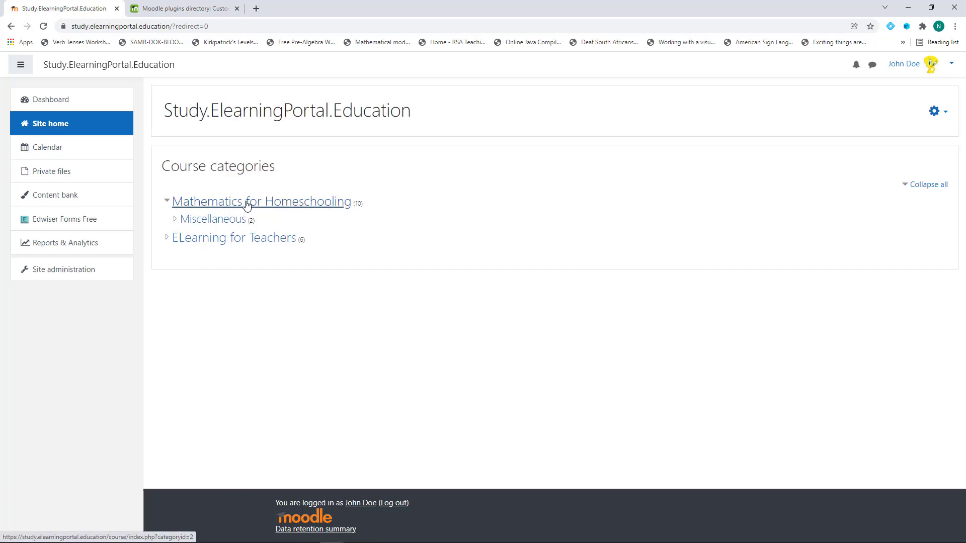
pyautogui.click(249, 201)
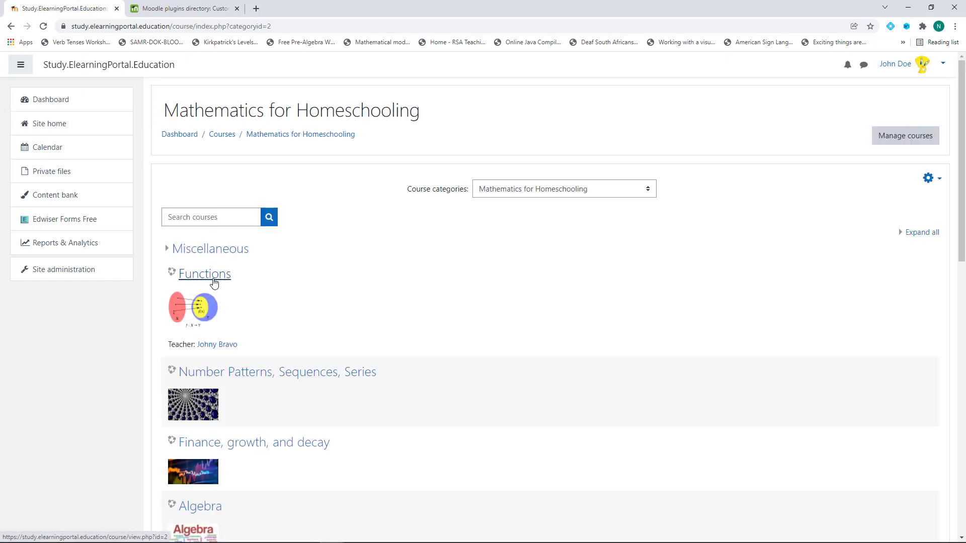
pyautogui.click(204, 274)
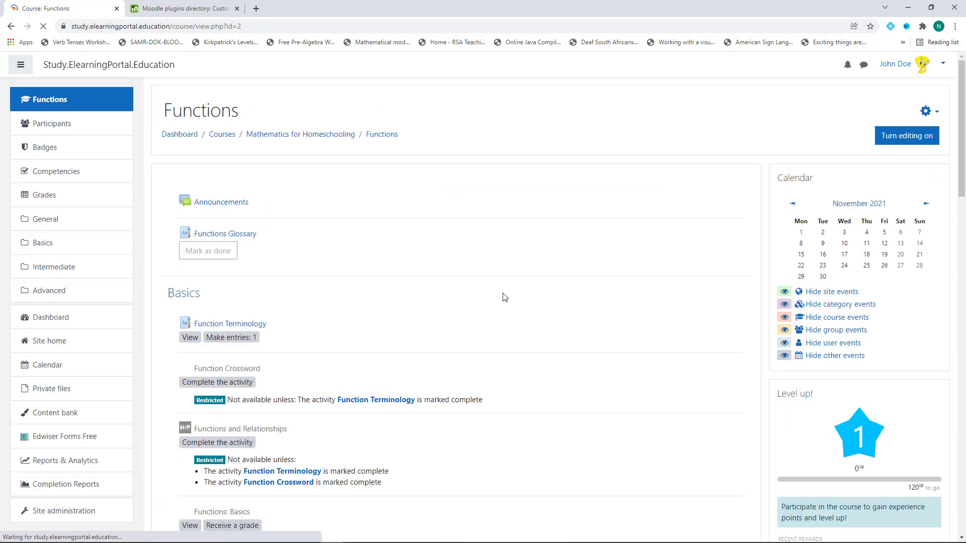
# Look through the activities of the Functions course and turn editing on for it
pyautogui.scroll(-7, 515, 397)
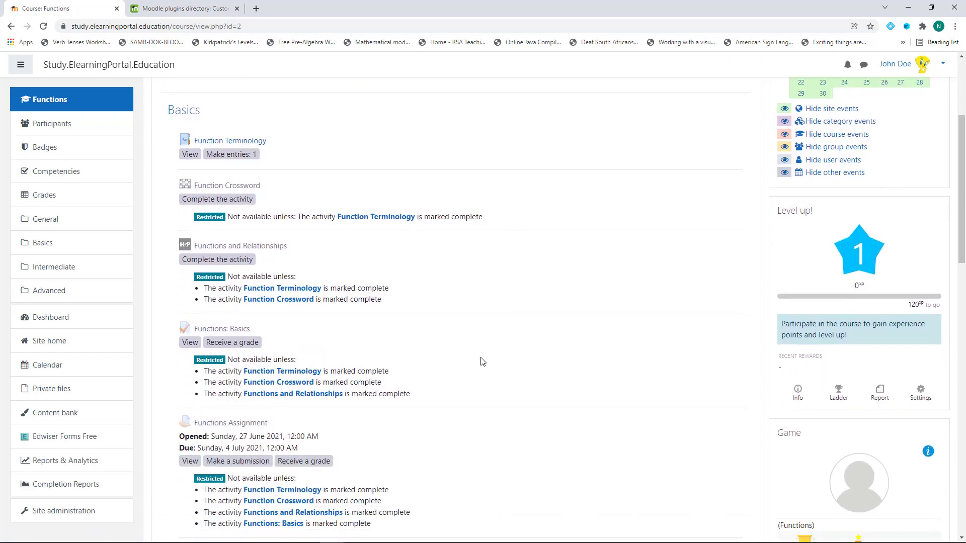
pyautogui.scroll(-1, 476, 357)
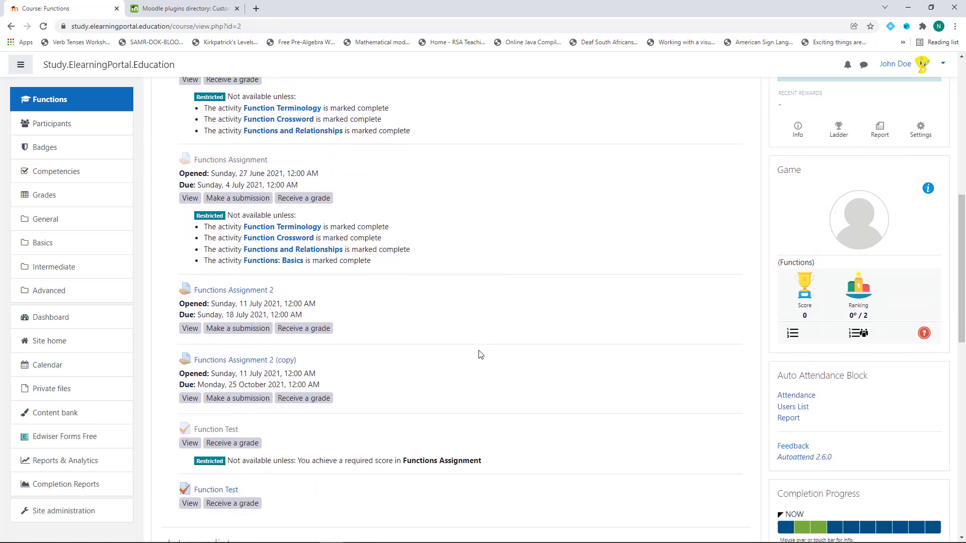
pyautogui.scroll(9, 475, 356)
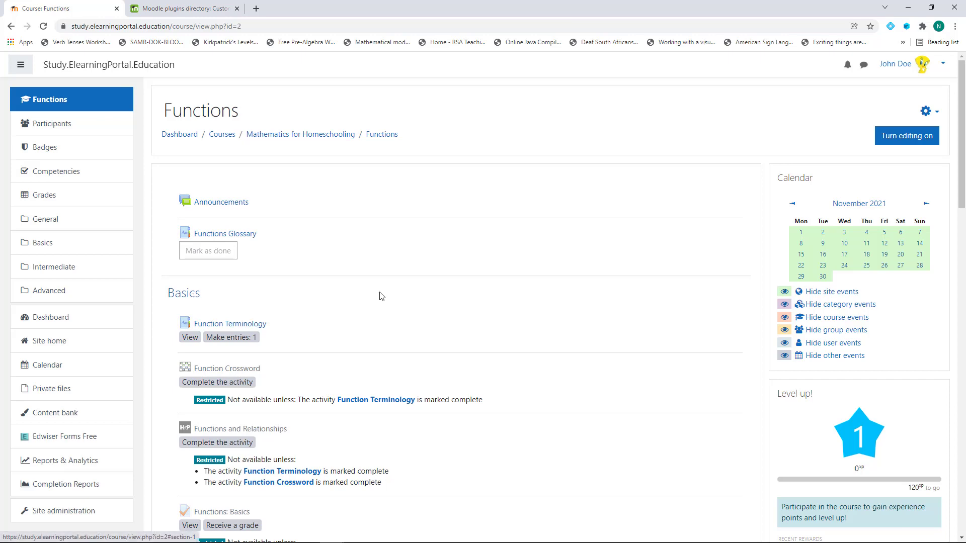
pyautogui.scroll(-2, 403, 300)
pyautogui.scroll(2, 531, 328)
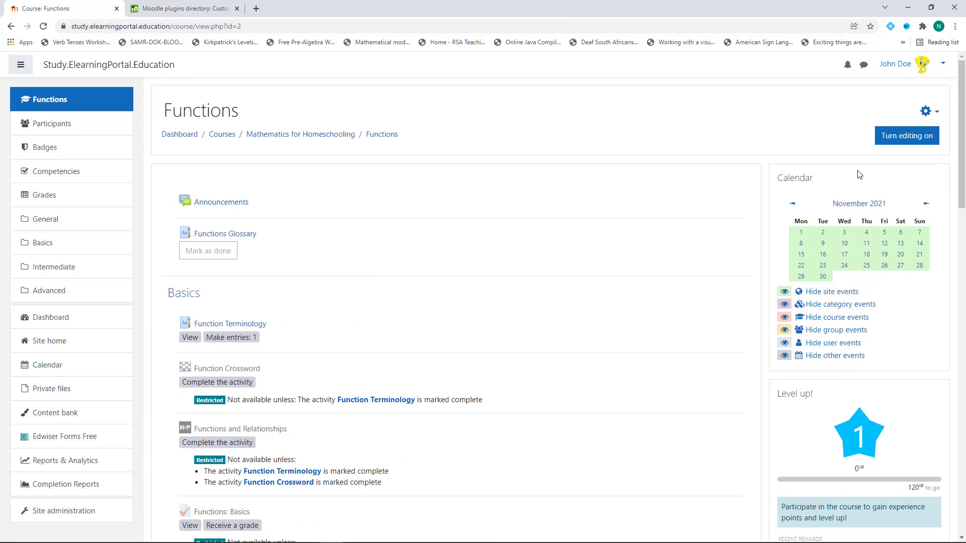
pyautogui.click(896, 139)
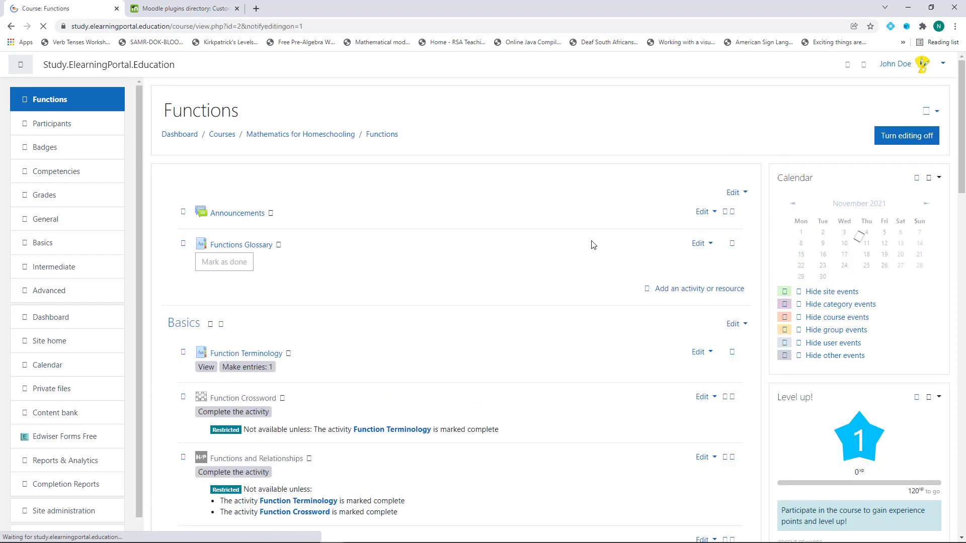
# Add a Custom certificate activity to the Basics section of the Functions course and name it Certificate of Completion
pyautogui.scroll(-5, 470, 306)
pyautogui.scroll(-10, 473, 308)
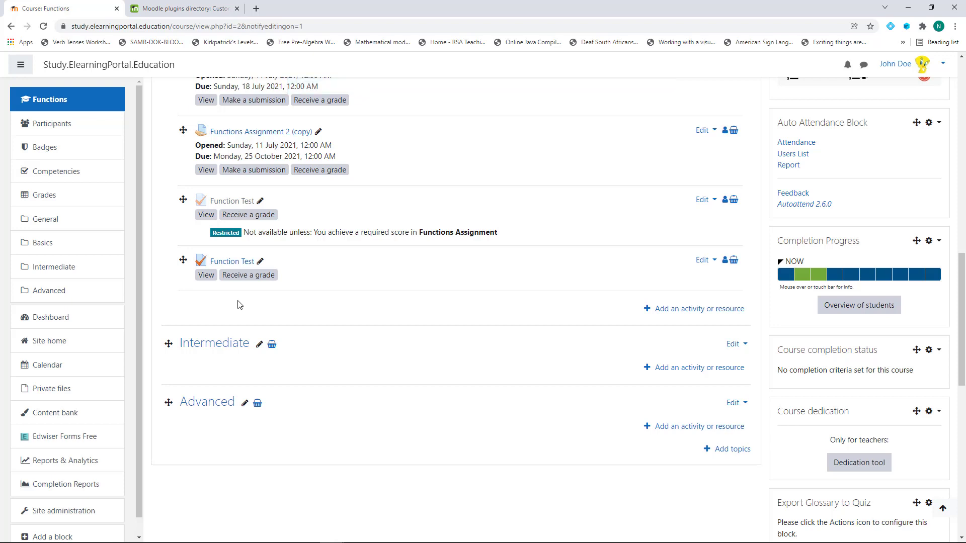
pyautogui.click(681, 310)
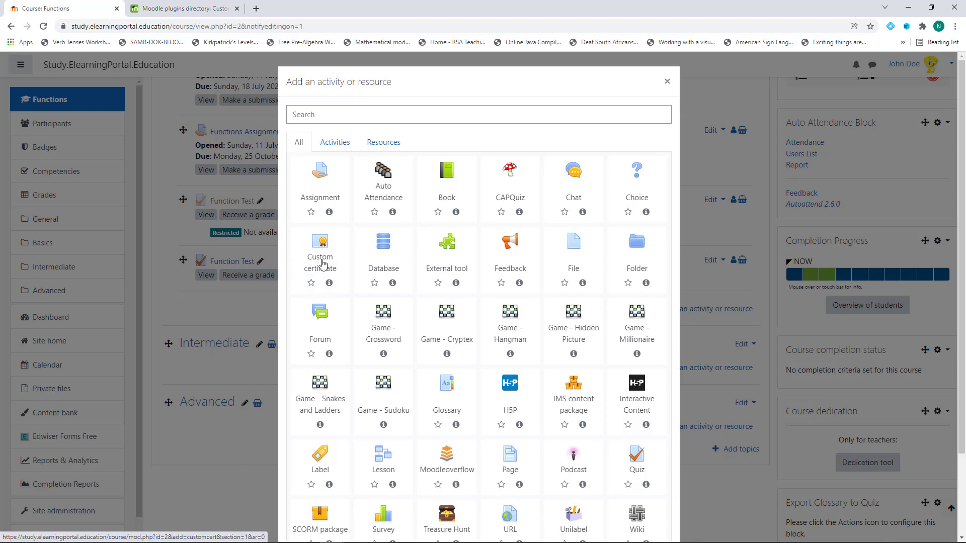
pyautogui.click(321, 265)
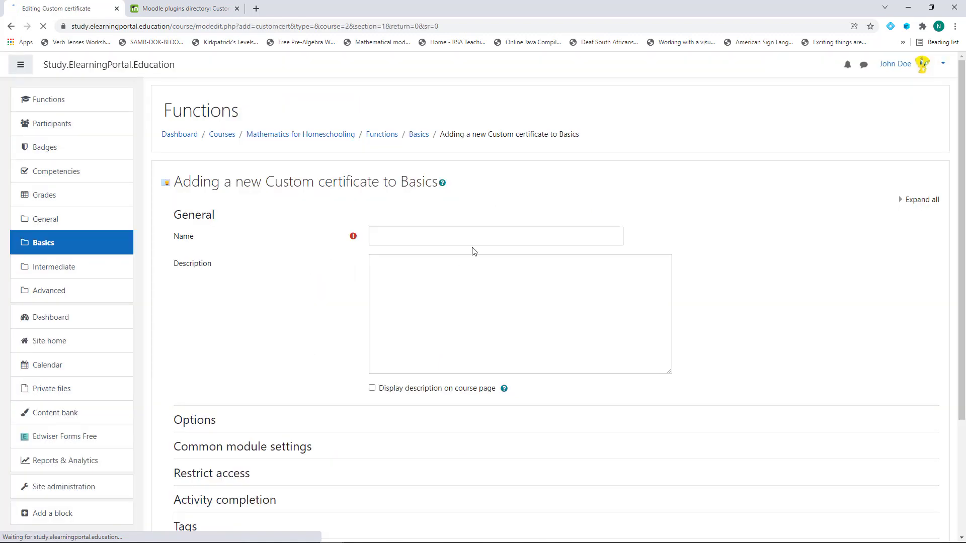
pyautogui.click(426, 234)
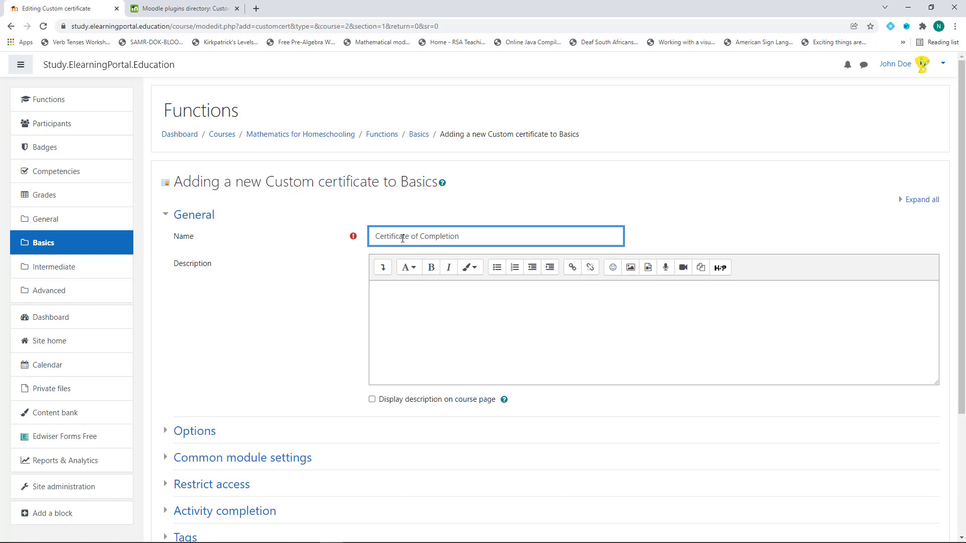
# Examine the certificate's delivery, email, verification and protection options, along with its availability, ID number and group mode settings
pyautogui.scroll(-2, 296, 272)
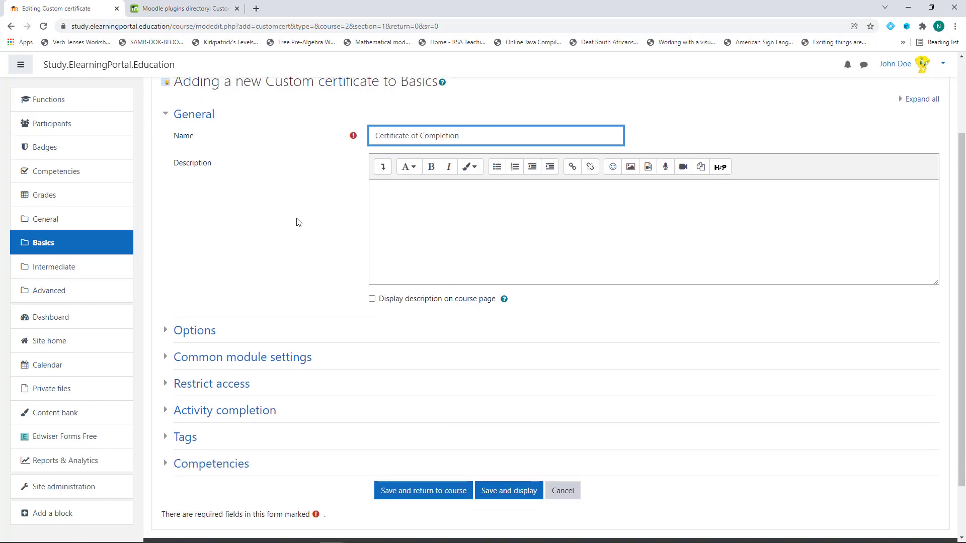
pyautogui.scroll(-1, 295, 217)
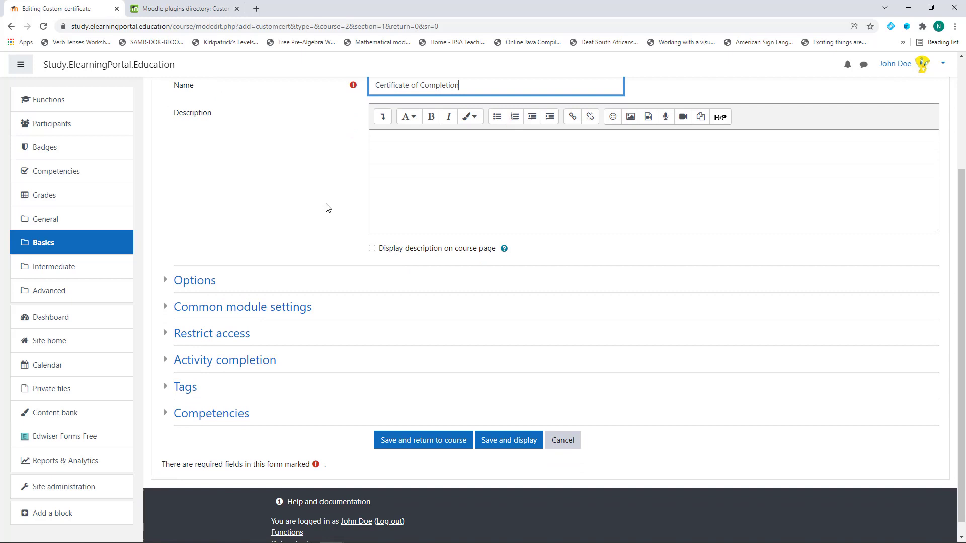
pyautogui.click(204, 284)
pyautogui.scroll(-2, 317, 301)
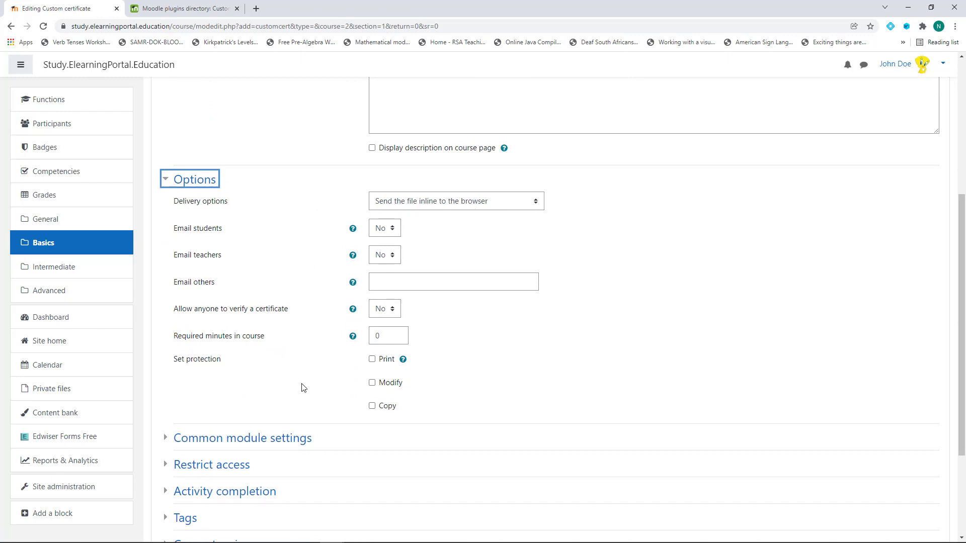
pyautogui.scroll(-2, 323, 342)
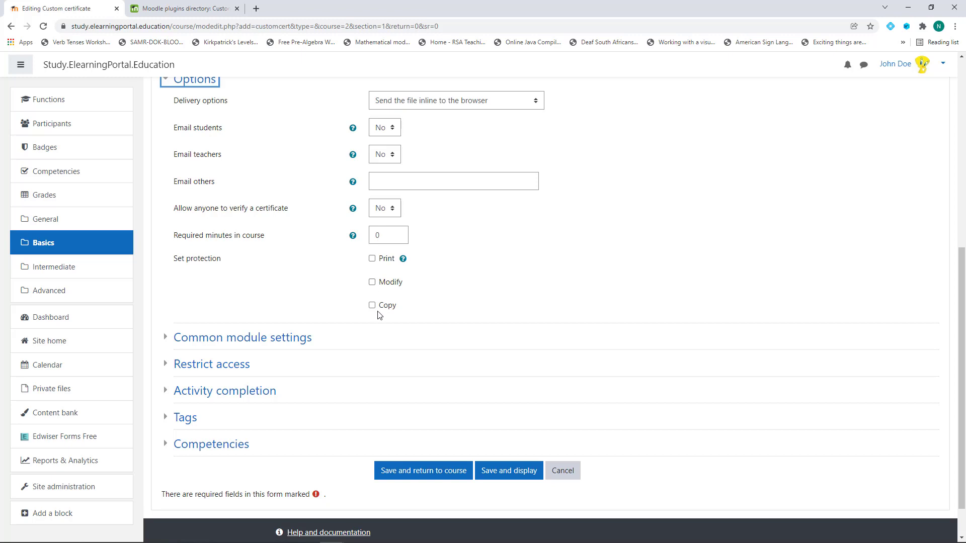
pyautogui.scroll(-1, 308, 285)
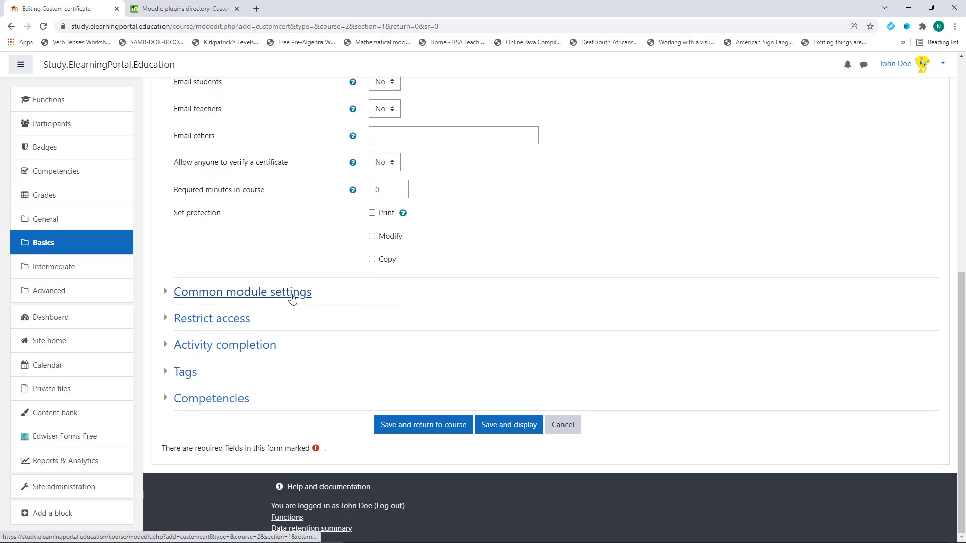
pyautogui.click(296, 296)
pyautogui.scroll(-2, 325, 344)
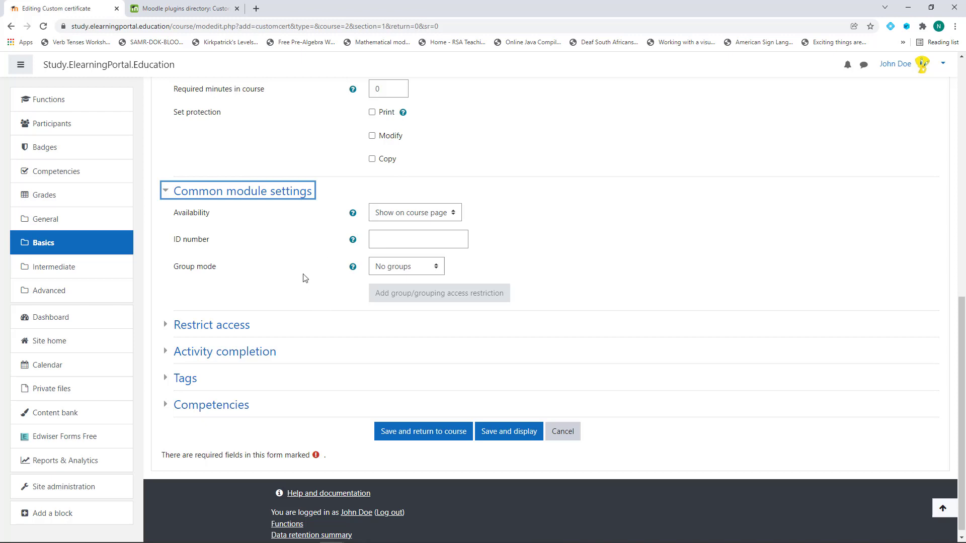
pyautogui.scroll(-1, 290, 292)
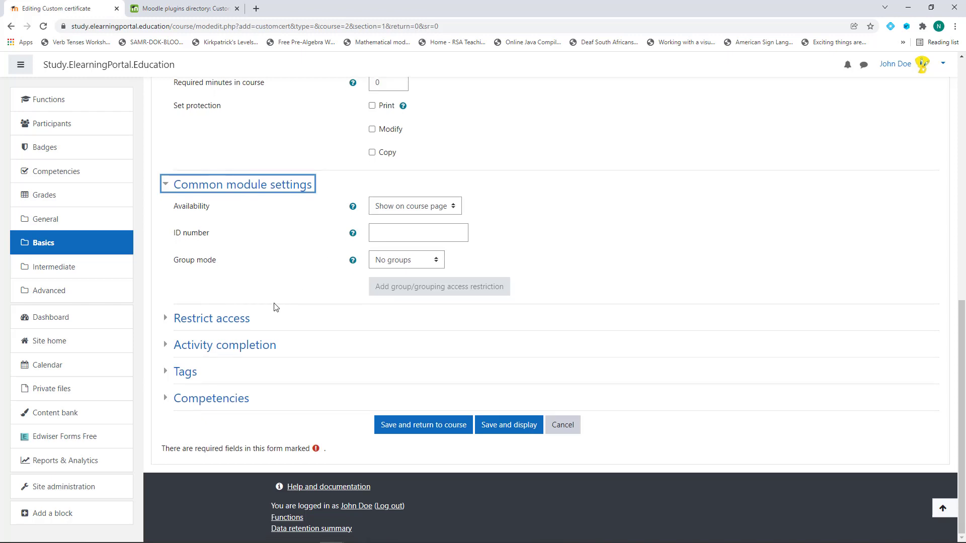
# Restrict access to the certificate with an activity completion condition requiring Function Terminology to be marked complete
pyautogui.click(233, 322)
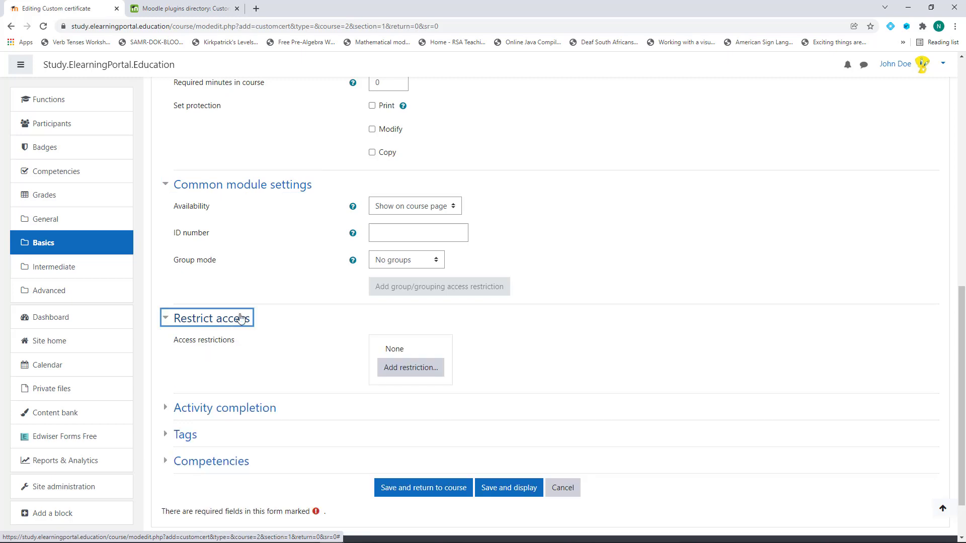
pyautogui.click(402, 372)
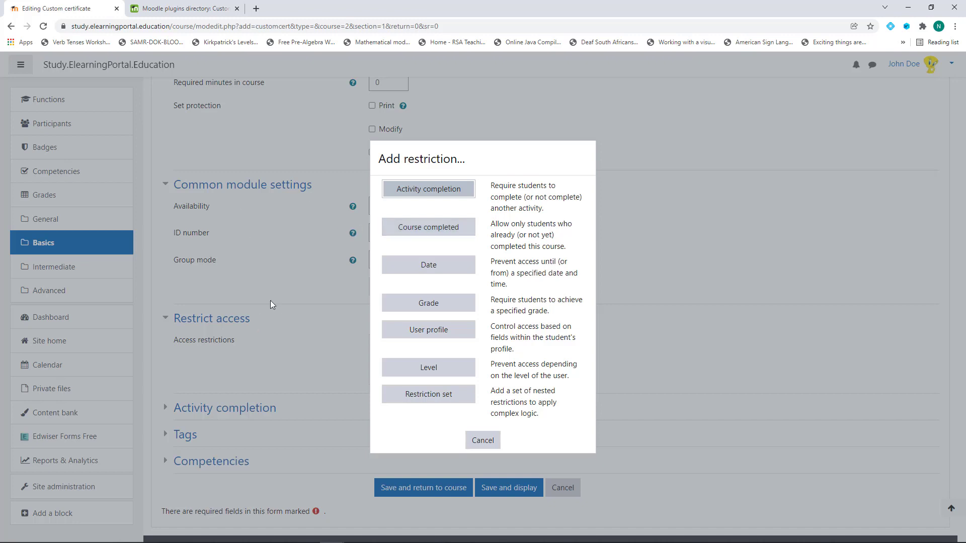
pyautogui.click(434, 194)
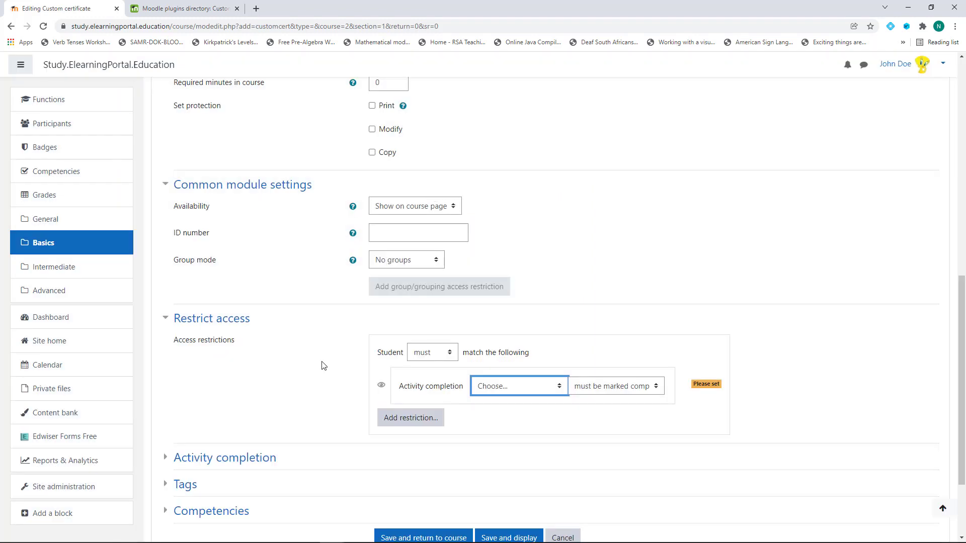
pyautogui.scroll(-2, 308, 359)
pyautogui.click(562, 277)
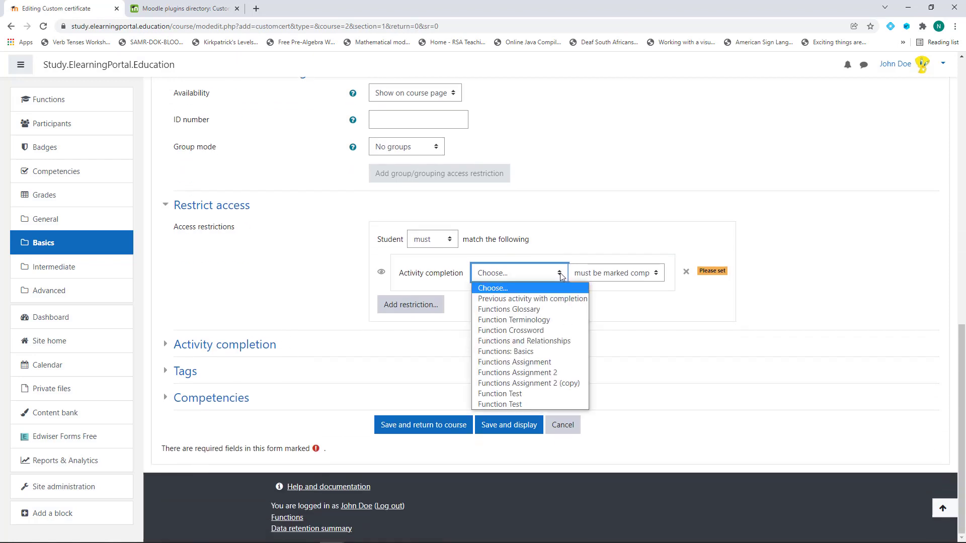
pyautogui.click(515, 320)
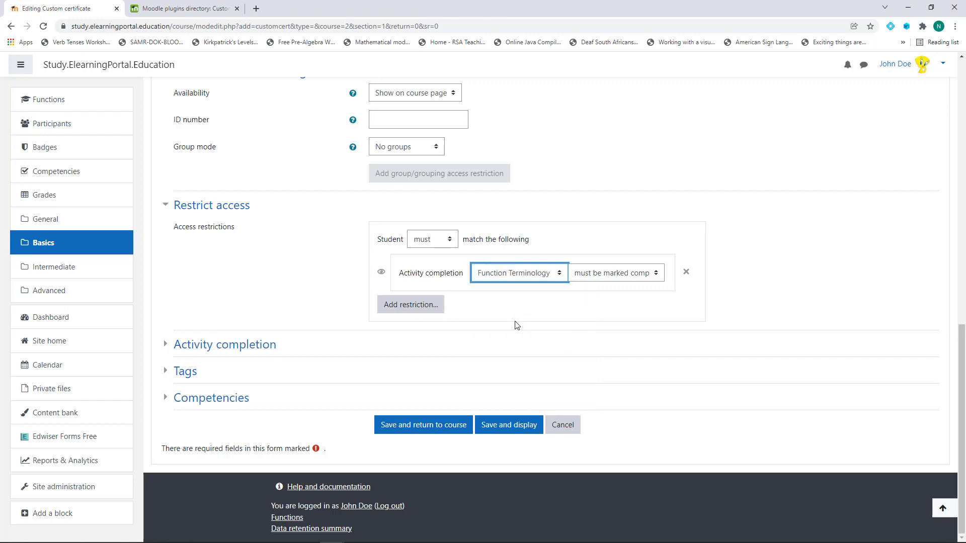
# Add activity completion restrictions for Function Crossword and for Functions and Relationships
pyautogui.click(410, 305)
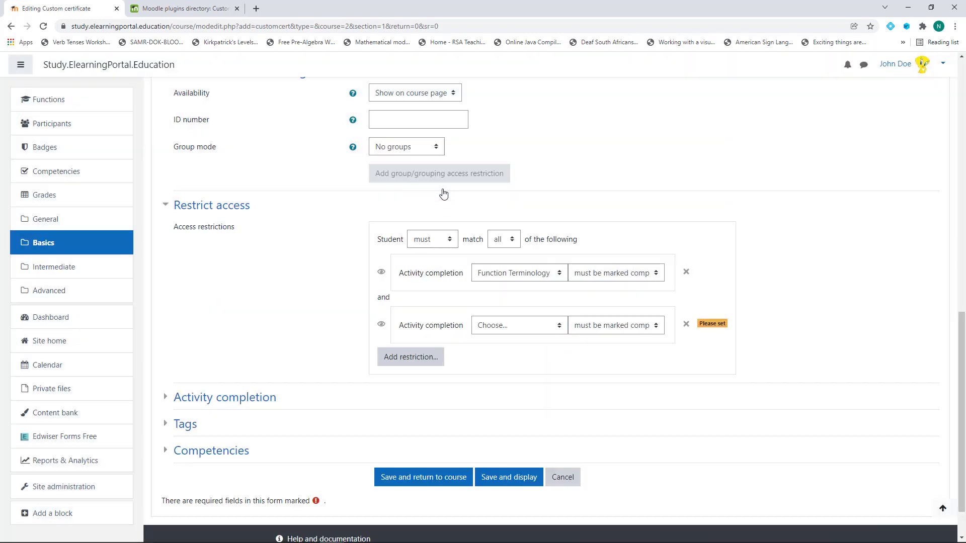
pyautogui.click(445, 191)
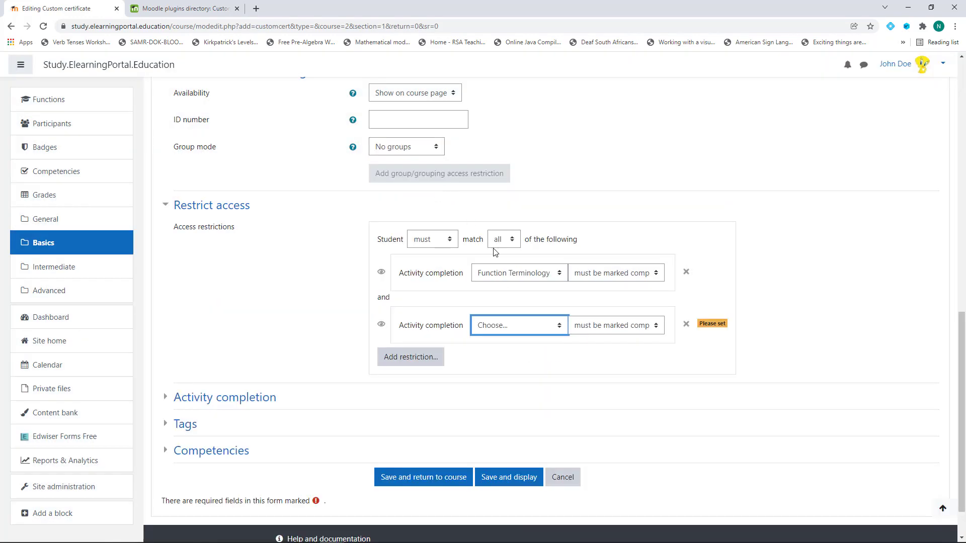
pyautogui.click(559, 328)
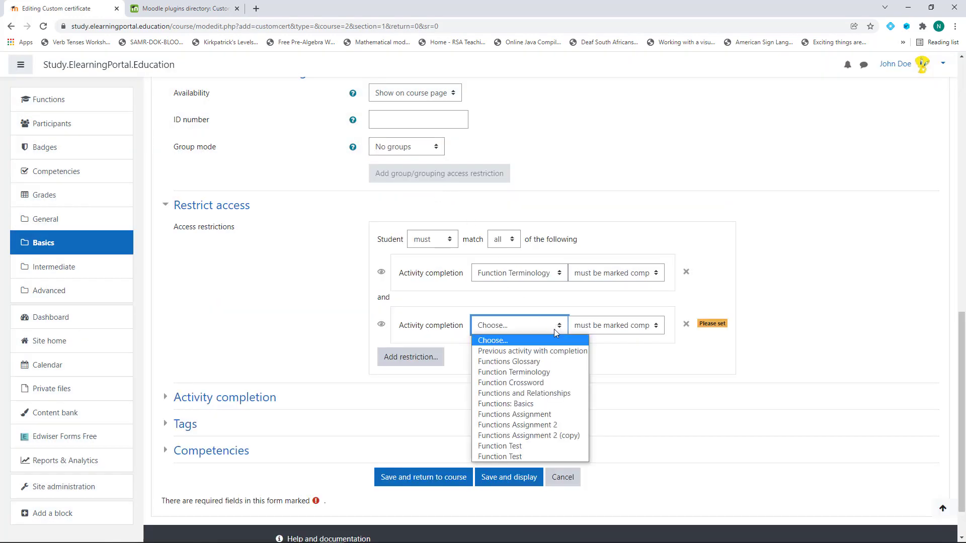
pyautogui.click(527, 384)
pyautogui.click(425, 363)
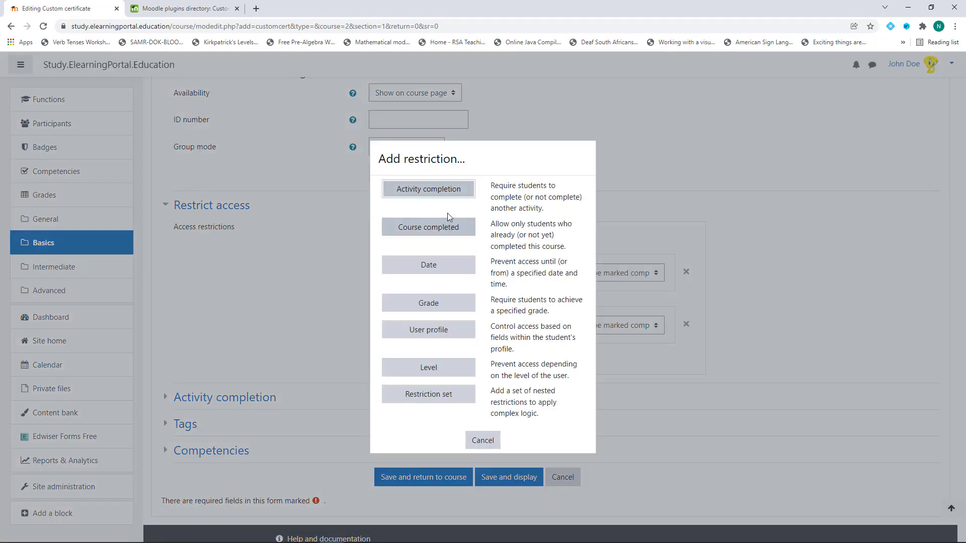
pyautogui.click(430, 193)
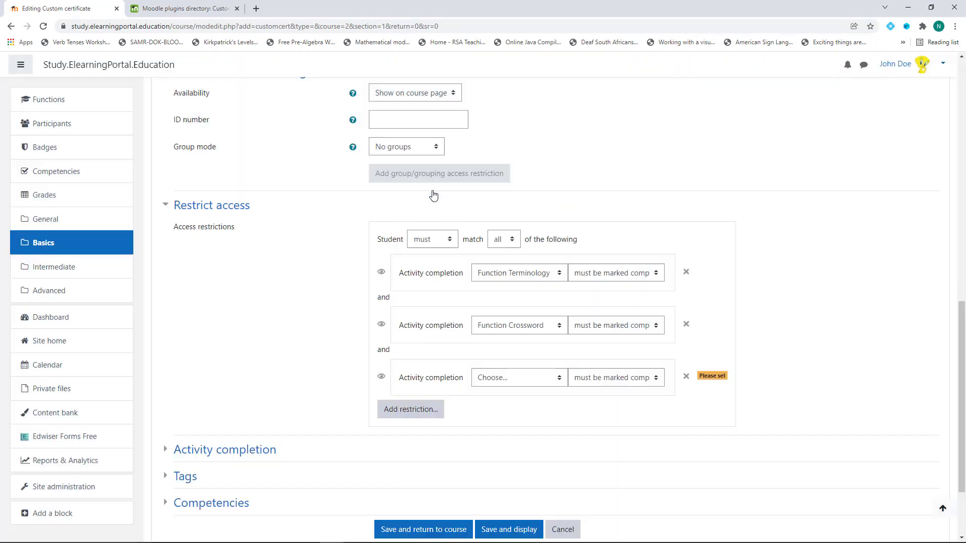
pyautogui.click(527, 384)
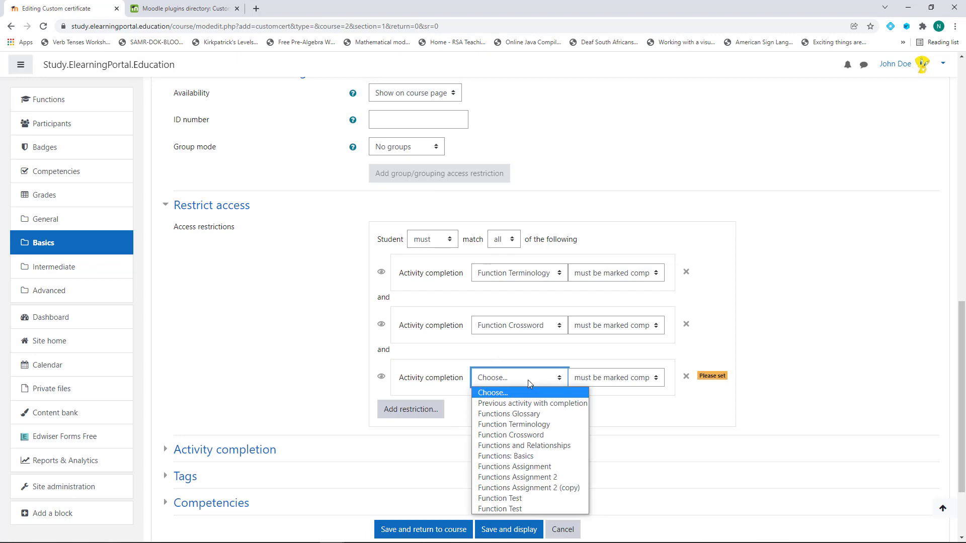
pyautogui.click(528, 445)
# Add activity completion restrictions for Functions: Basics and for Functions Assignment
pyautogui.click(422, 410)
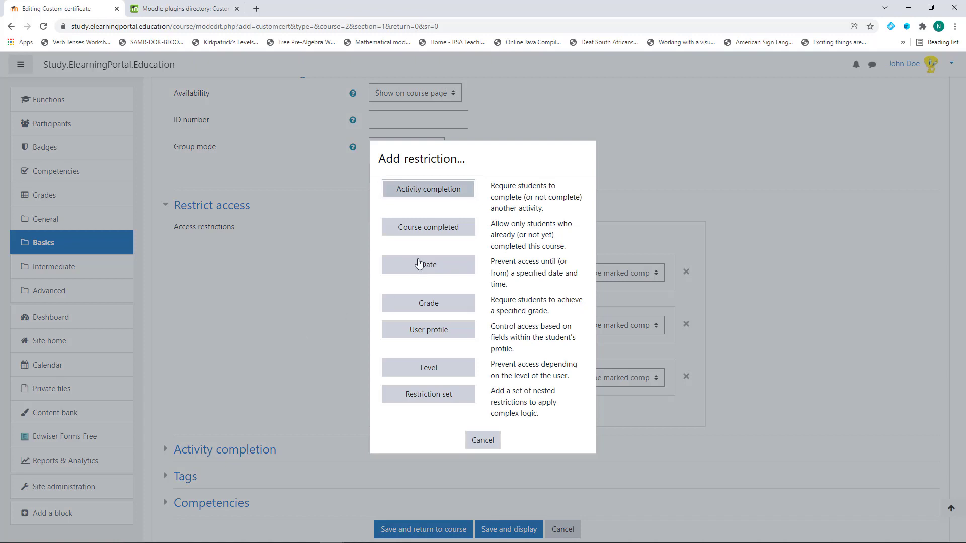
pyautogui.click(429, 190)
pyautogui.click(520, 436)
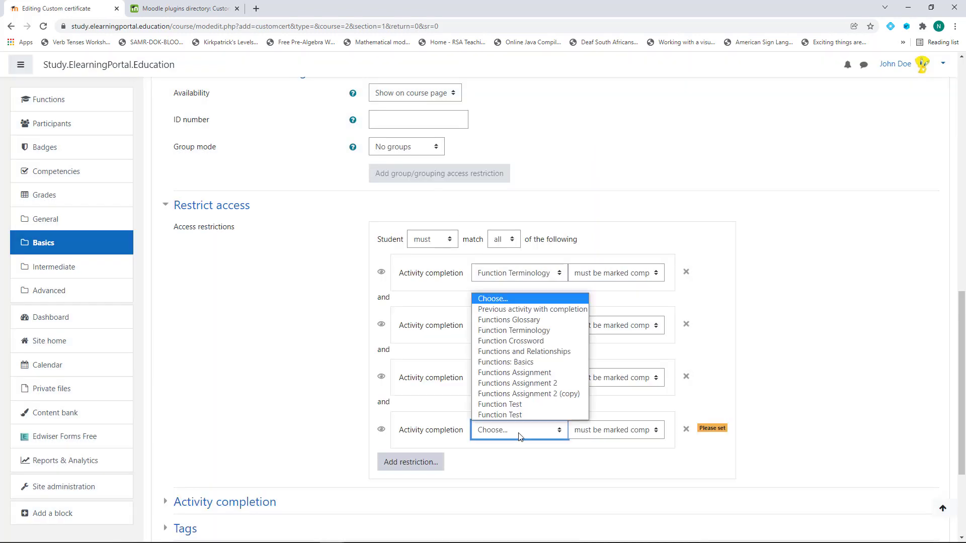
pyautogui.click(538, 362)
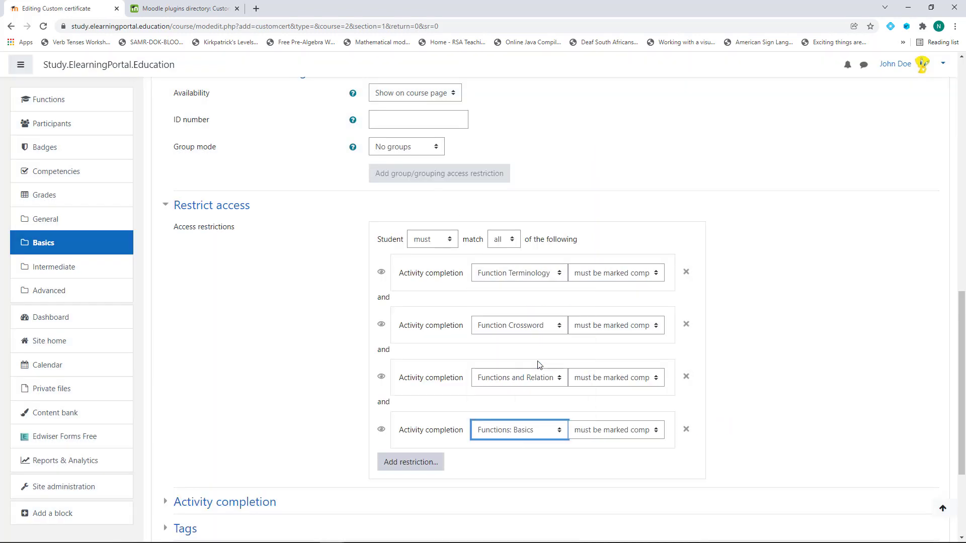
pyautogui.click(431, 462)
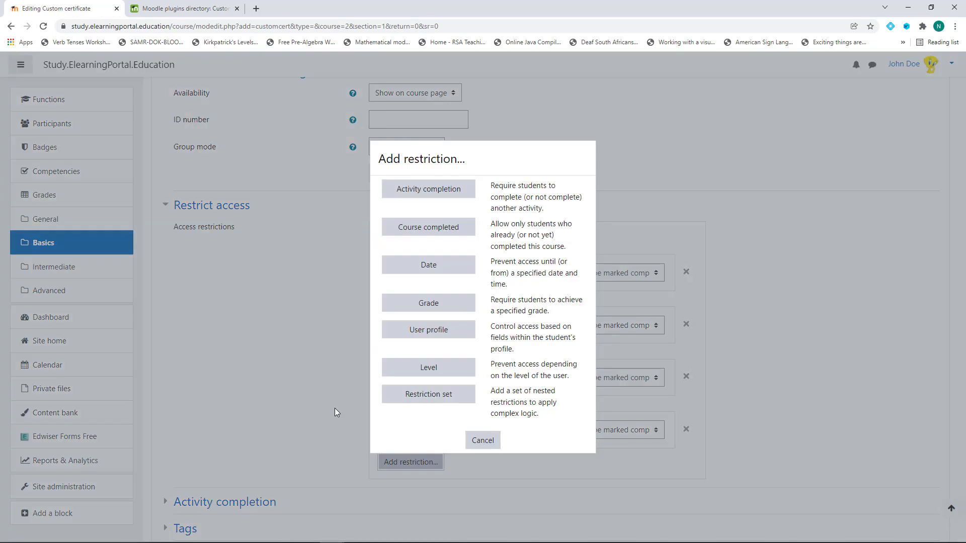
pyautogui.click(429, 190)
pyautogui.scroll(-3, 503, 392)
pyautogui.click(543, 330)
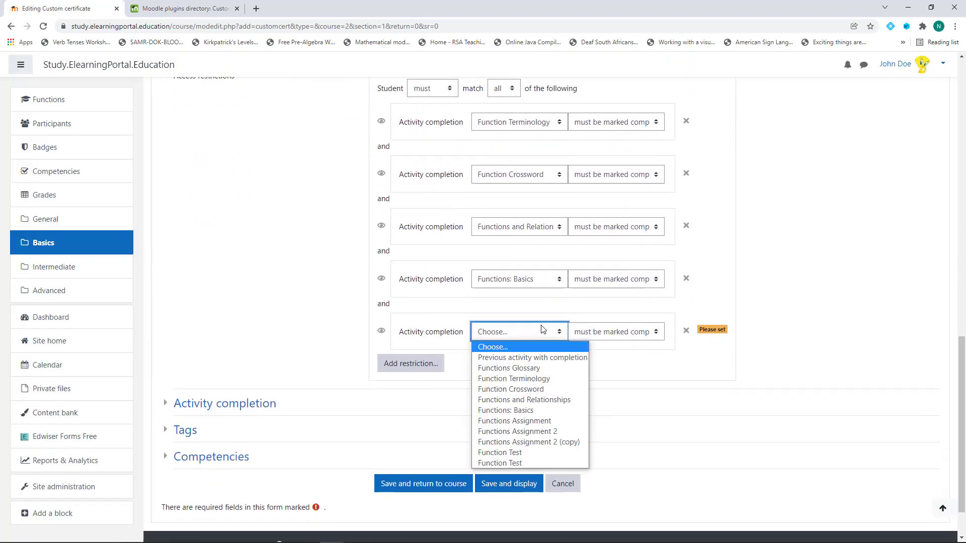
pyautogui.click(523, 421)
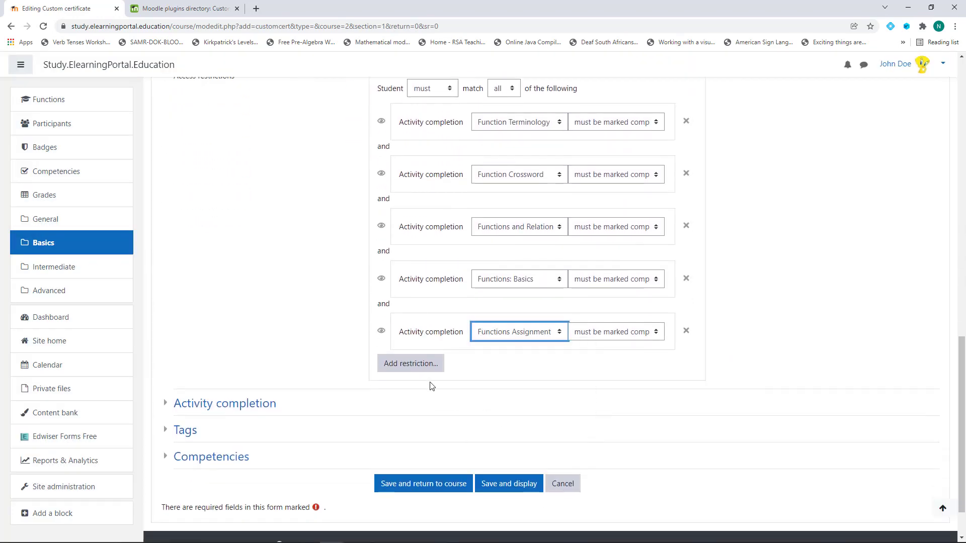
# Add activity completion restrictions for Functions Assignment 2 and for Functions Assignment 2 (copy)
pyautogui.click(420, 365)
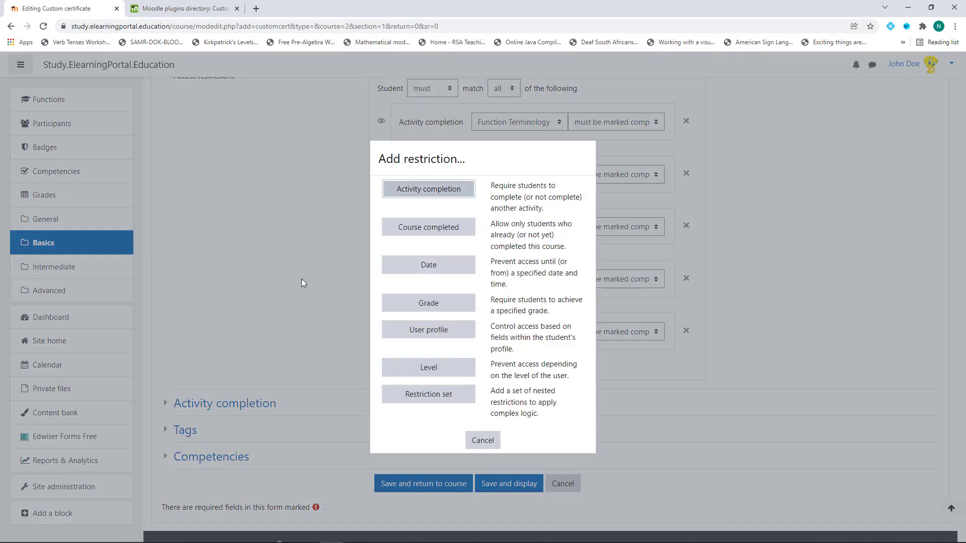
pyautogui.click(428, 192)
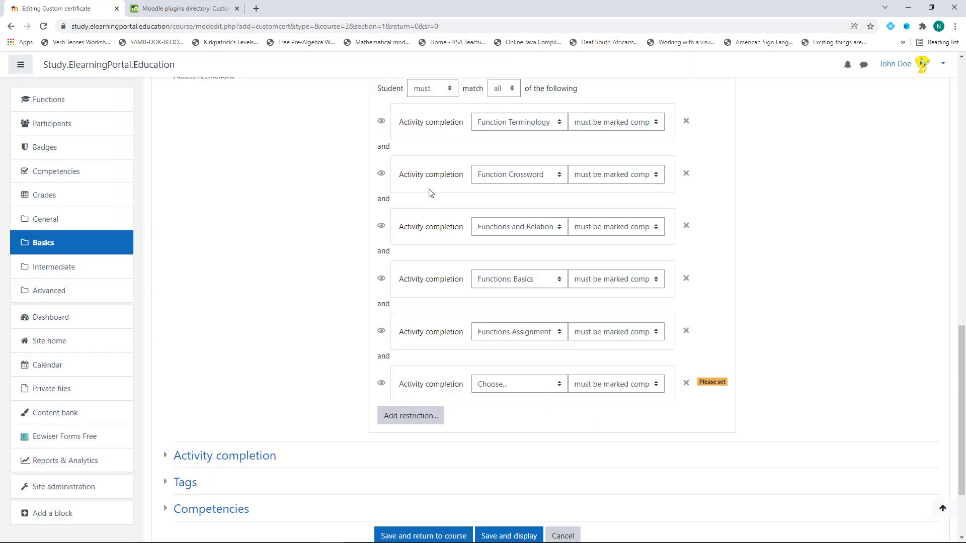
pyautogui.click(545, 389)
pyautogui.click(533, 473)
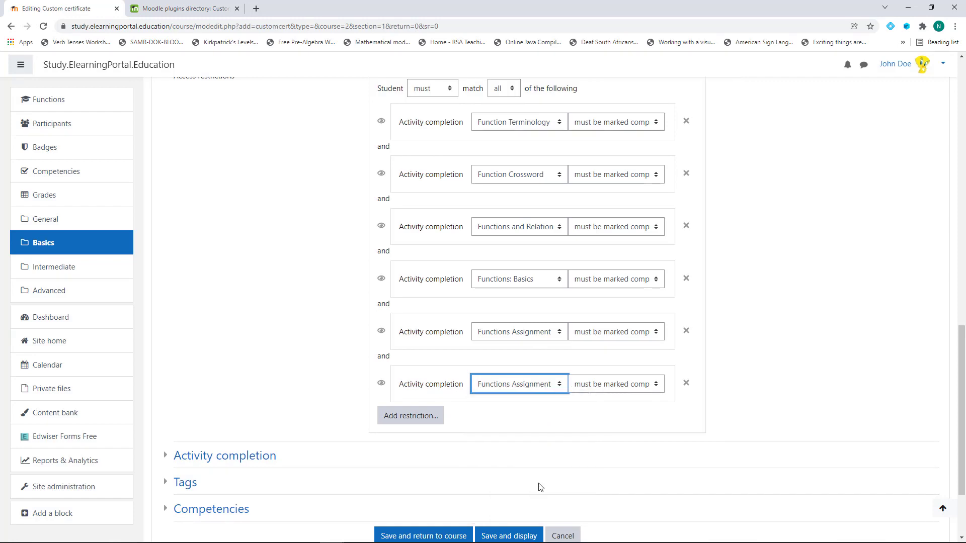
pyautogui.click(417, 421)
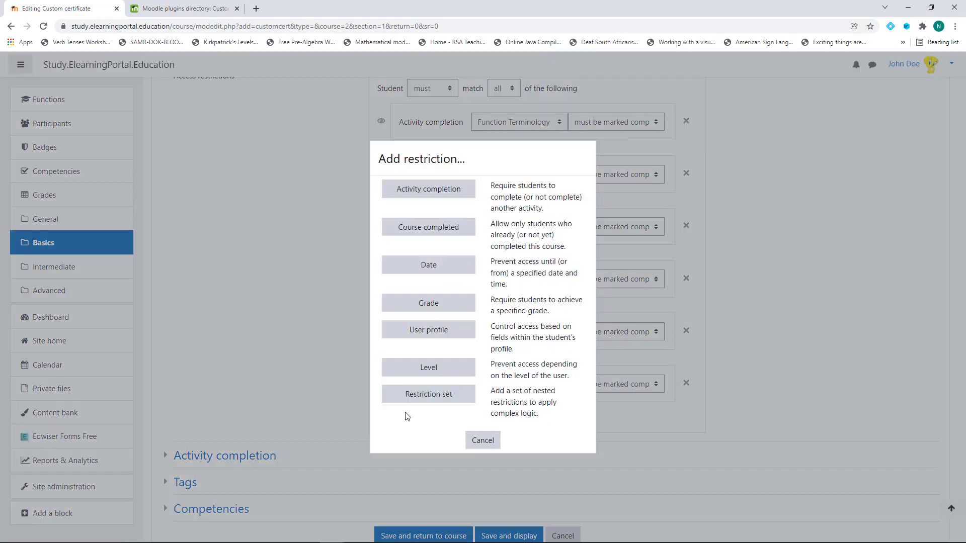
pyautogui.click(427, 190)
pyautogui.scroll(-3, 547, 308)
pyautogui.click(562, 285)
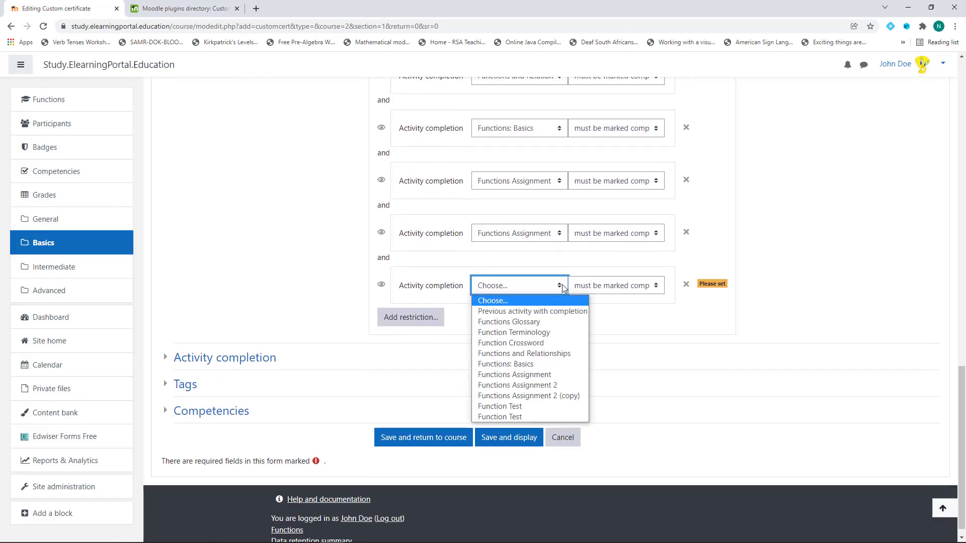
pyautogui.click(528, 396)
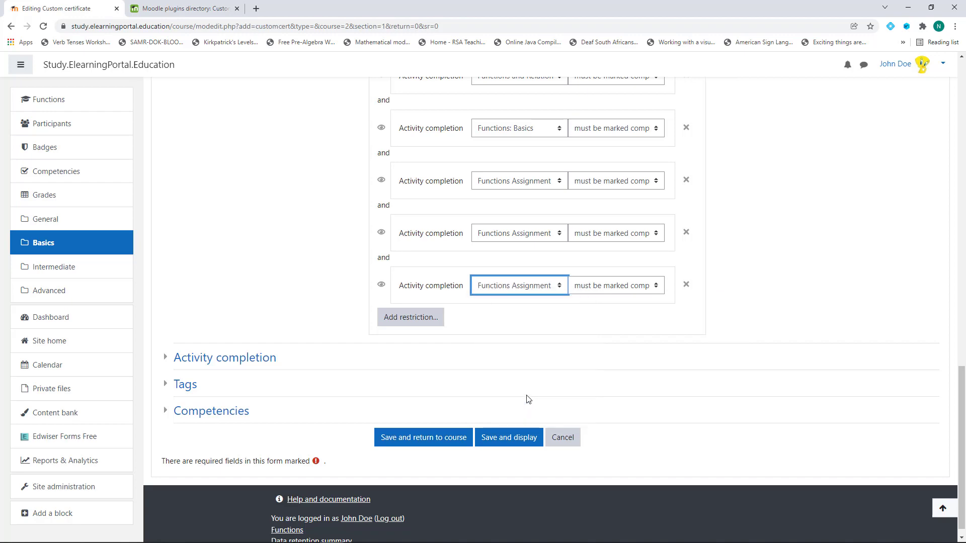
# Add activity completion restrictions for both Function Test activities, each requiring them to be marked complete
pyautogui.click(429, 319)
pyautogui.click(453, 190)
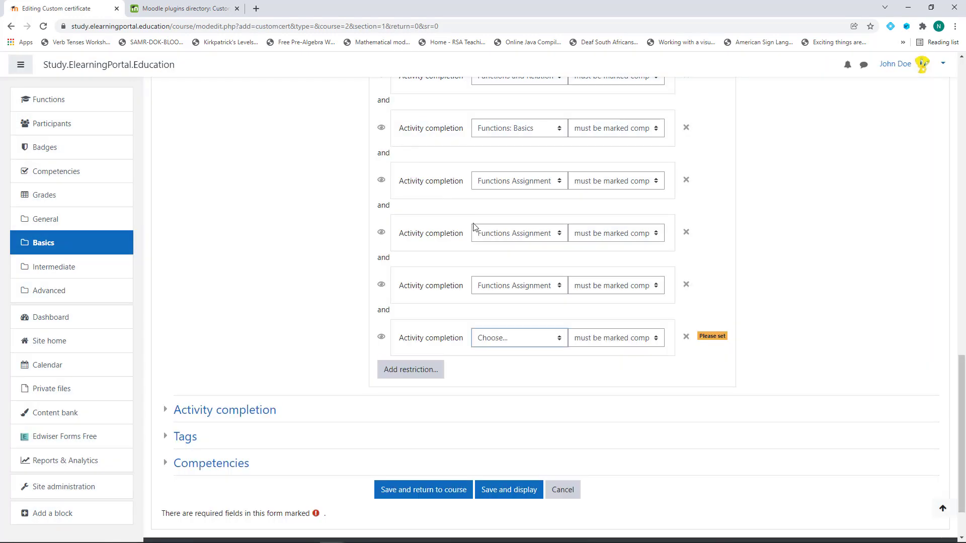
pyautogui.click(513, 345)
pyautogui.click(517, 458)
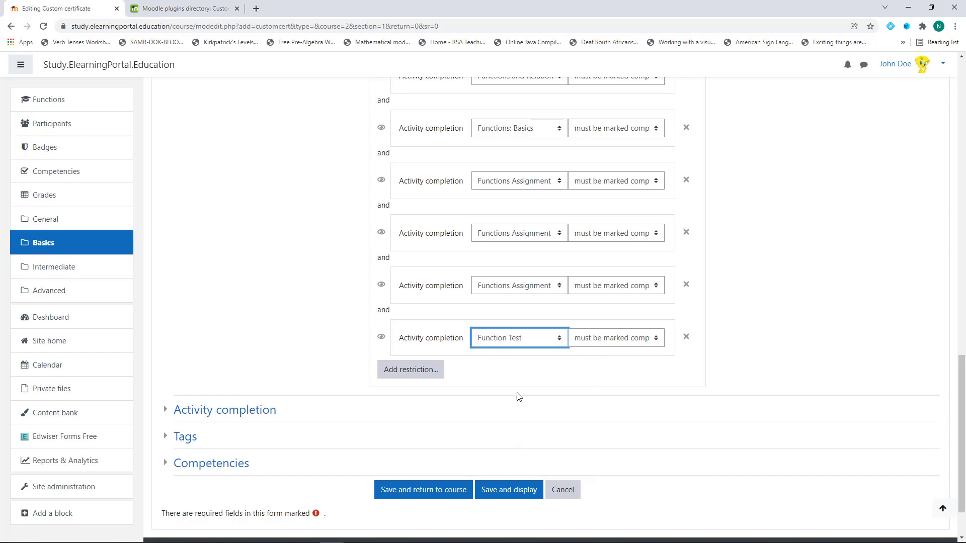
pyautogui.click(435, 372)
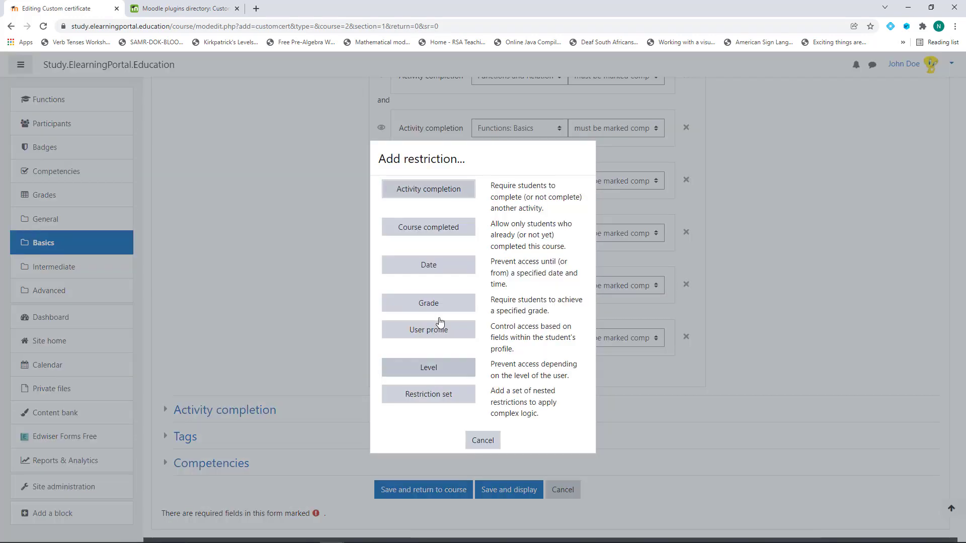
pyautogui.click(438, 196)
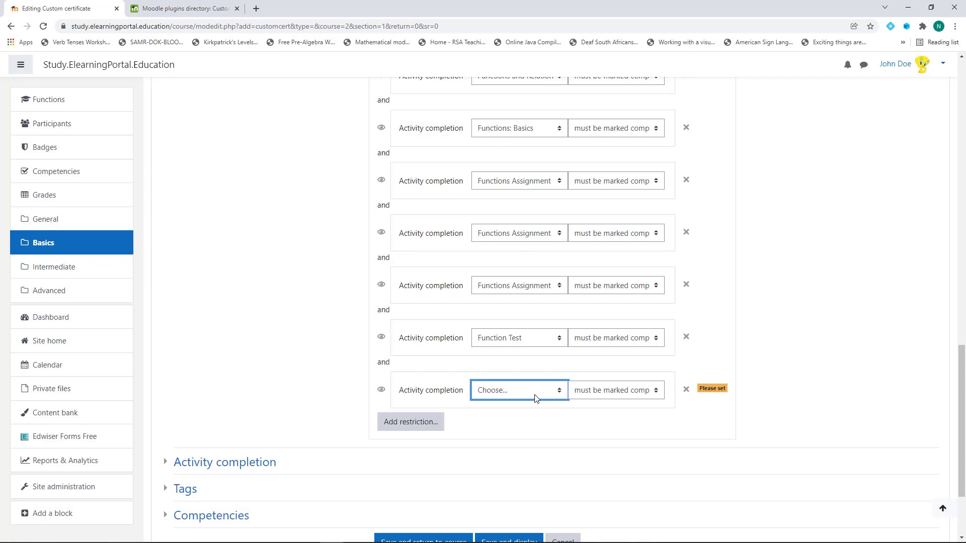
pyautogui.click(535, 398)
pyautogui.click(518, 520)
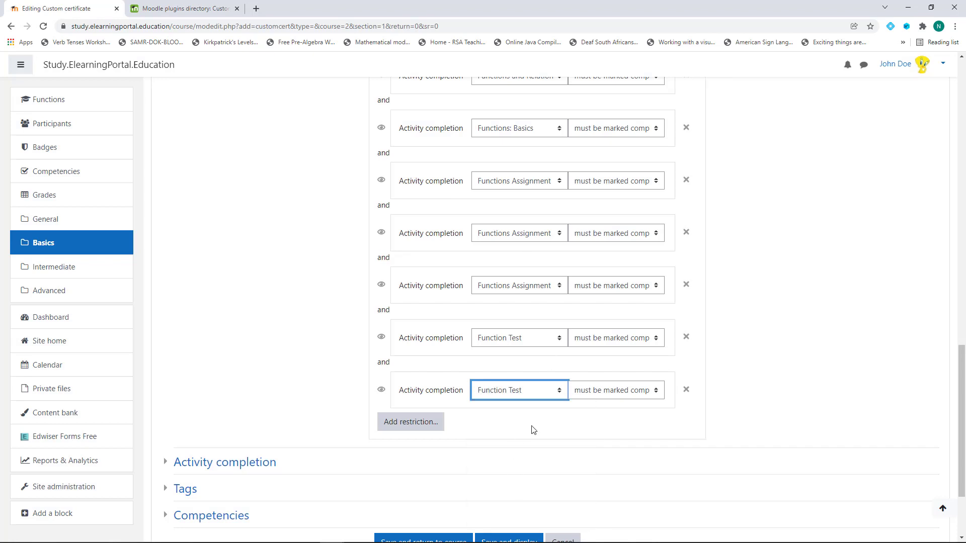
# Set the certificate's completion tracking to Do not indicate activity completion, and save it back to the course
pyautogui.scroll(2, 297, 299)
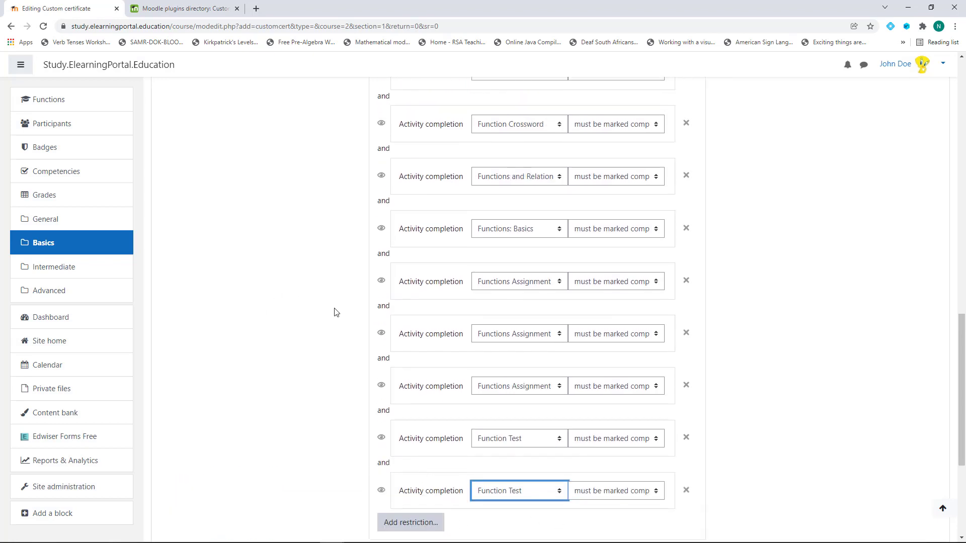
pyautogui.scroll(2, 336, 312)
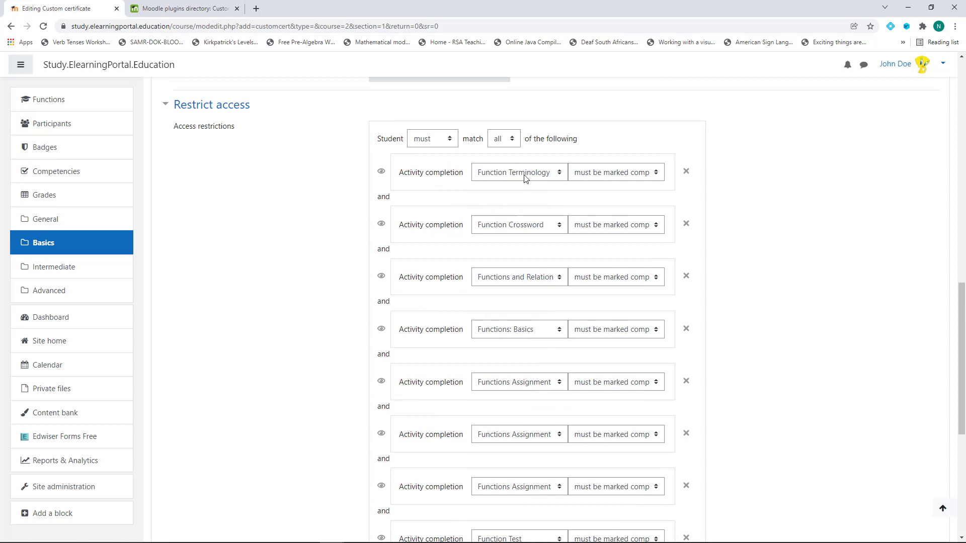
pyautogui.scroll(-5, 526, 359)
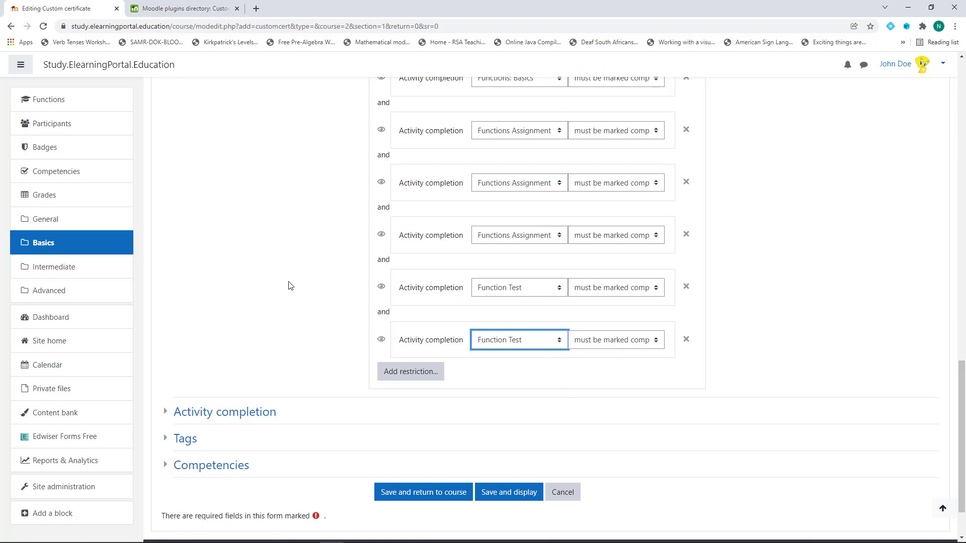
pyautogui.click(258, 421)
pyautogui.scroll(-3, 448, 328)
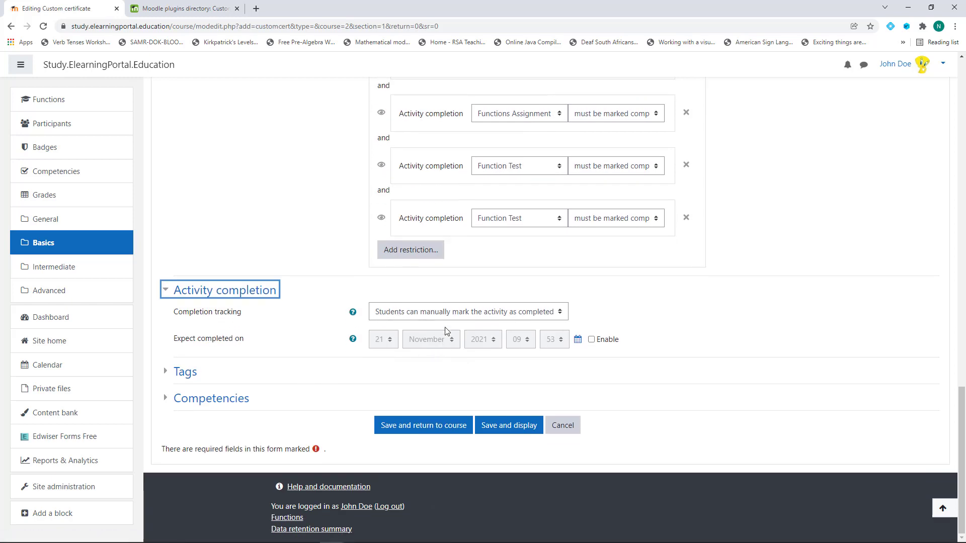
pyautogui.click(449, 316)
pyautogui.click(414, 351)
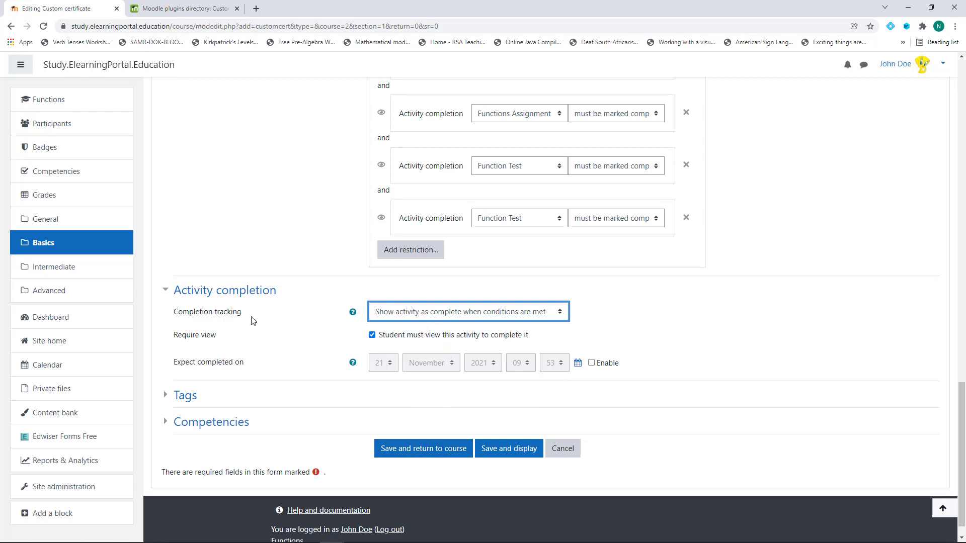
pyautogui.click(412, 316)
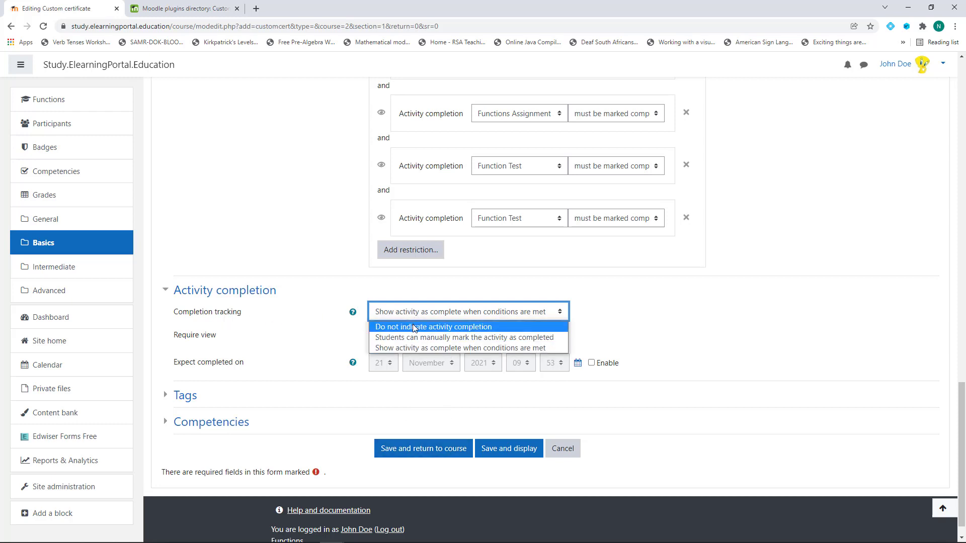
pyautogui.click(413, 326)
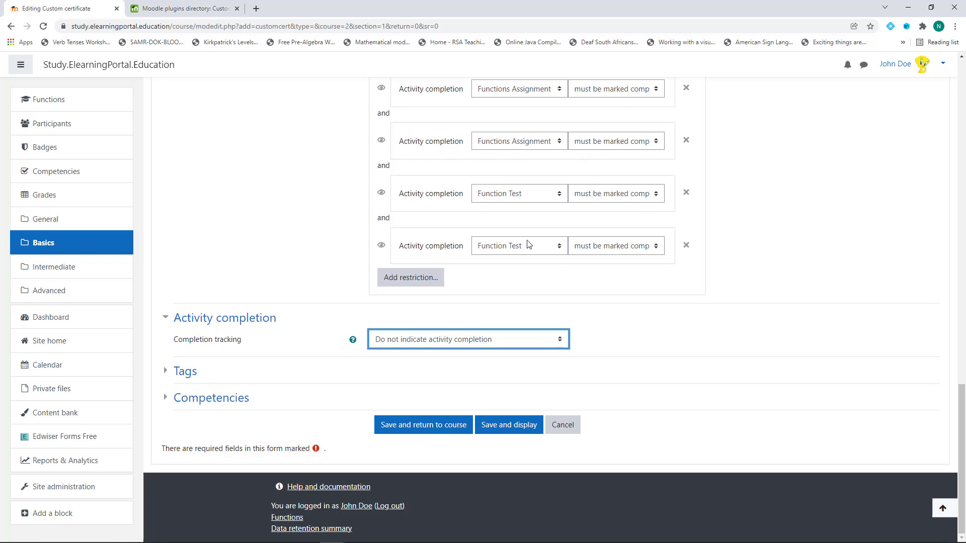
pyautogui.click(431, 427)
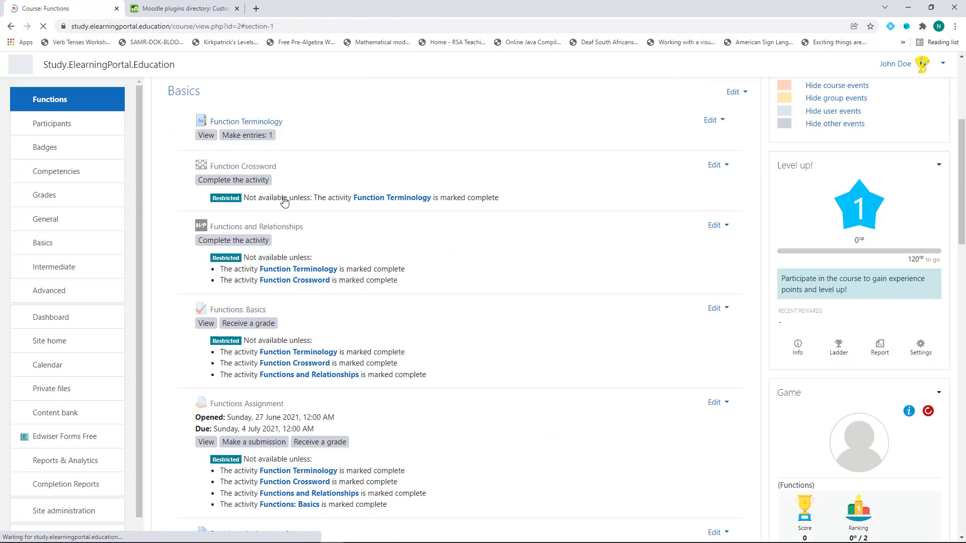
pyautogui.scroll(-10, 480, 384)
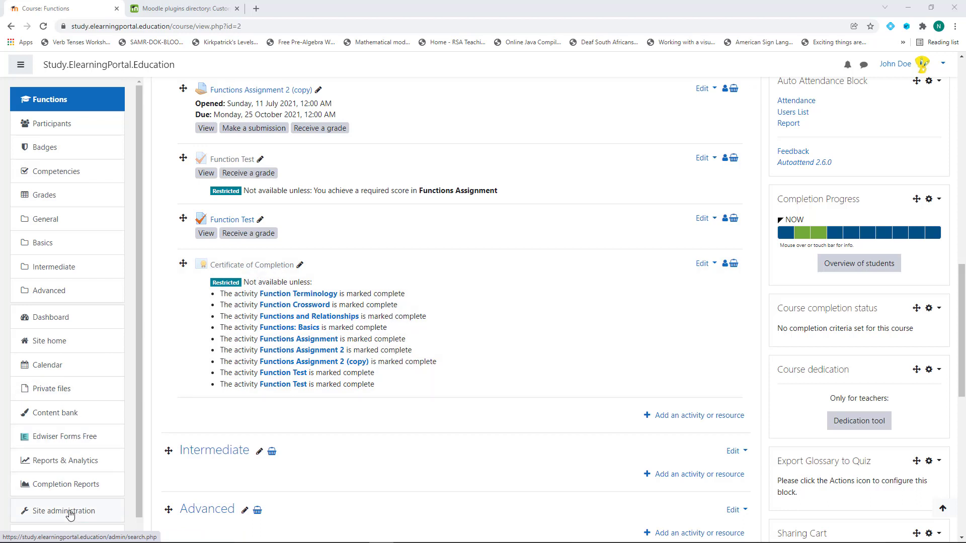
# Open the template management page in the site-wide Custom certificate plugin settings
pyautogui.click(70, 514)
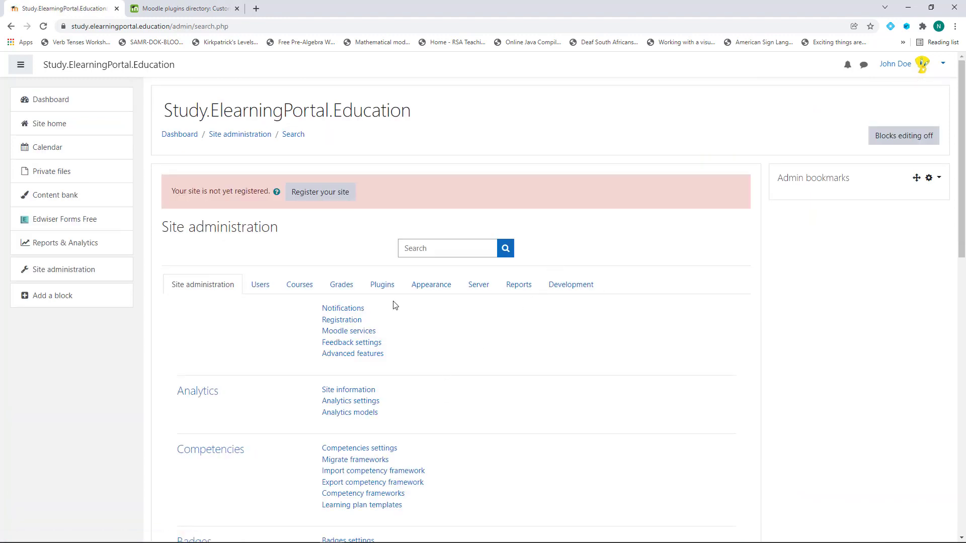
pyautogui.click(384, 288)
pyautogui.scroll(-4, 381, 352)
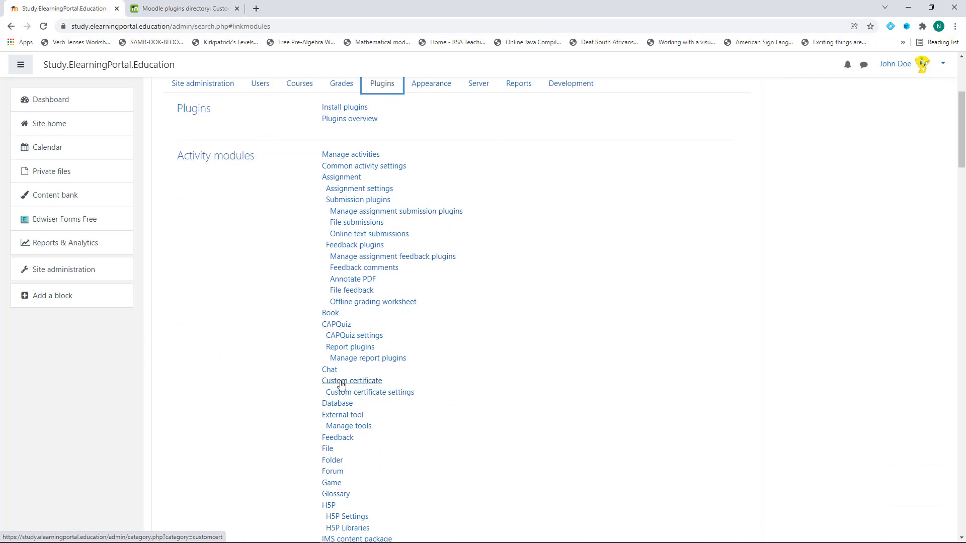
pyautogui.click(357, 386)
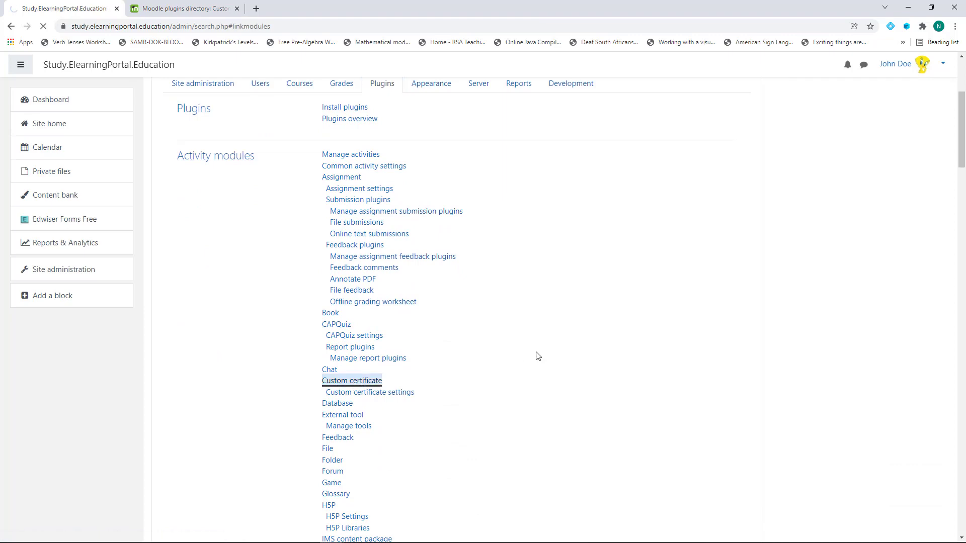
pyautogui.scroll(-2, 320, 363)
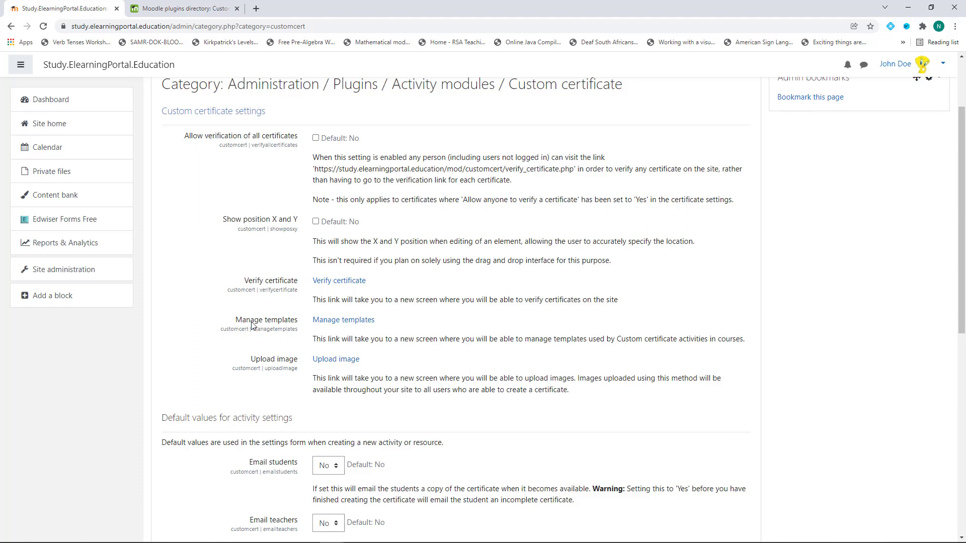
pyautogui.click(353, 322)
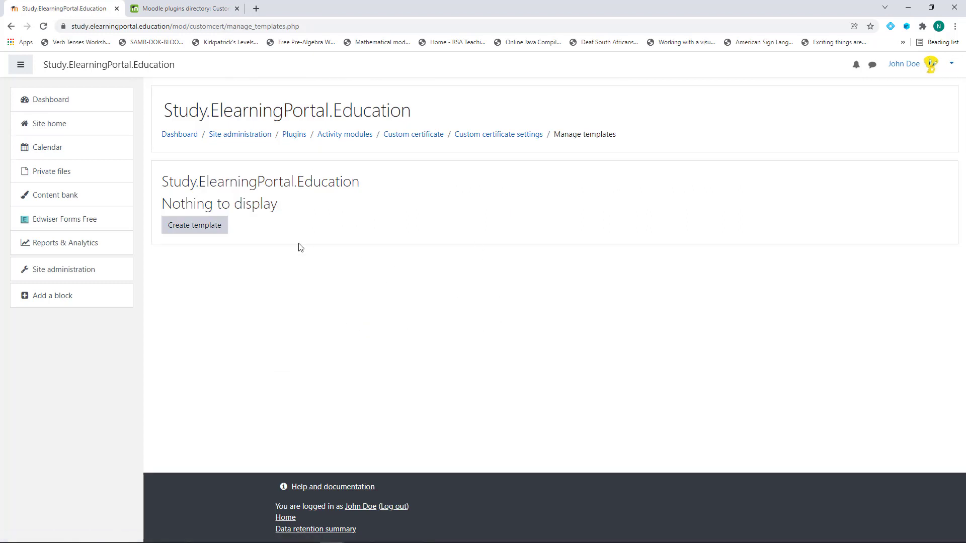
# Create a certificate template named Certificate of Completion and start adding a Background image element to it
pyautogui.click(191, 228)
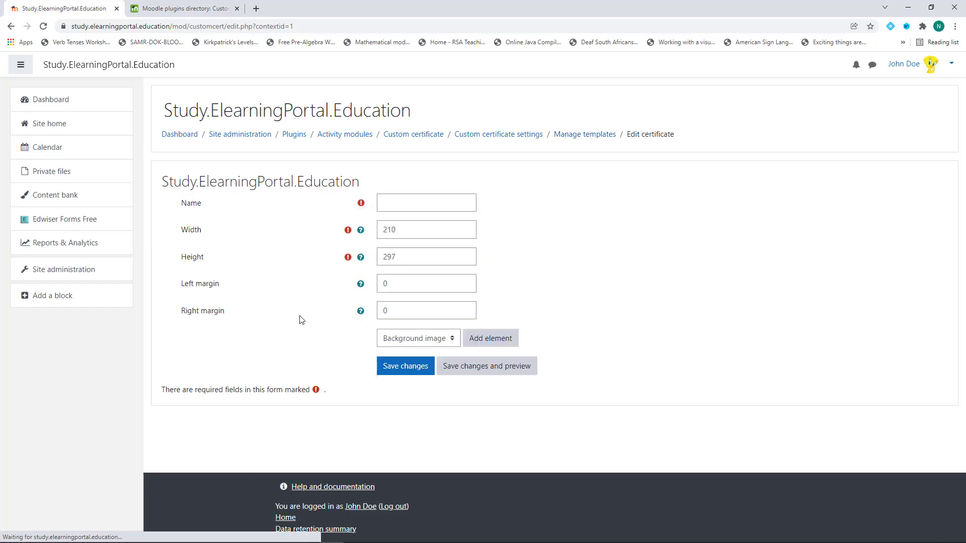
pyautogui.click(414, 204)
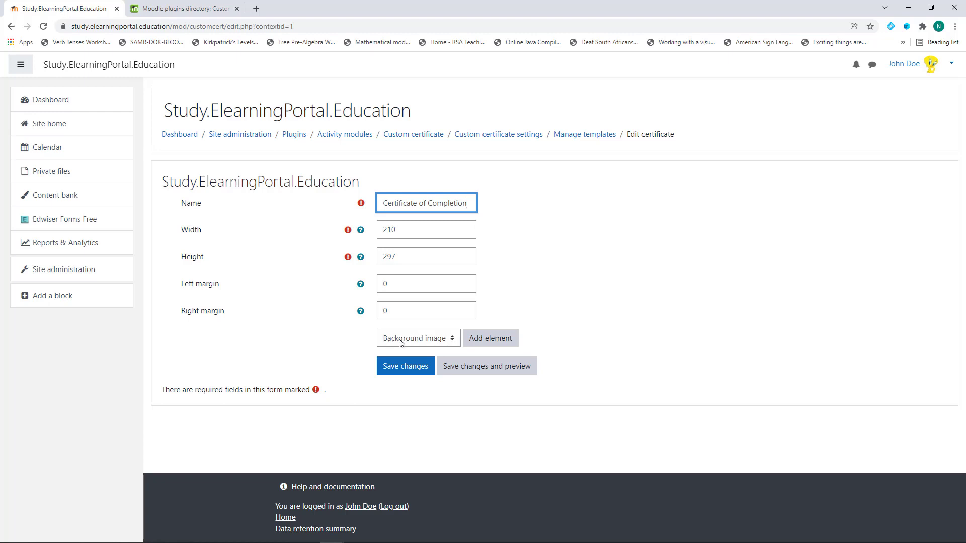
pyautogui.click(498, 341)
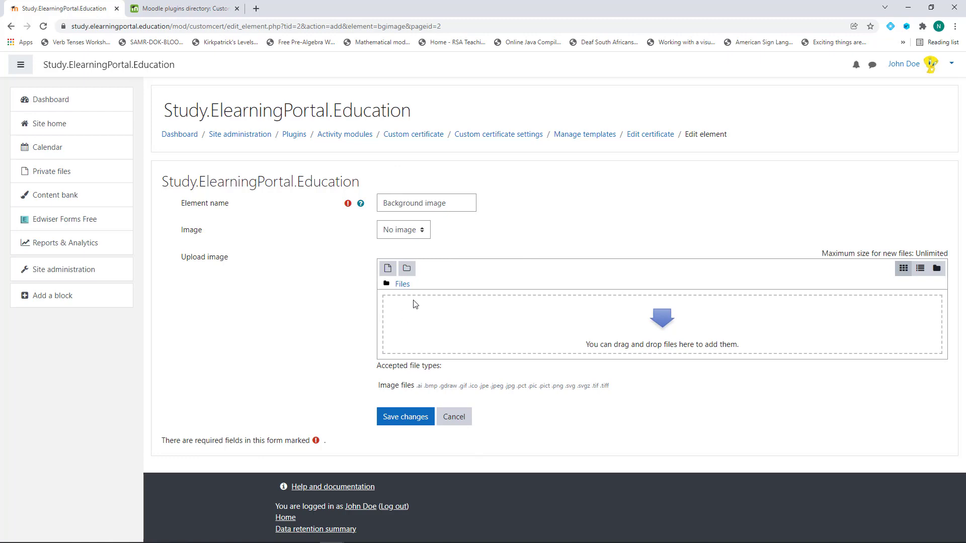
# Upload certficate-portrait.png from the ElearningPortal Website folder to the background image element and save the element
pyautogui.click(394, 270)
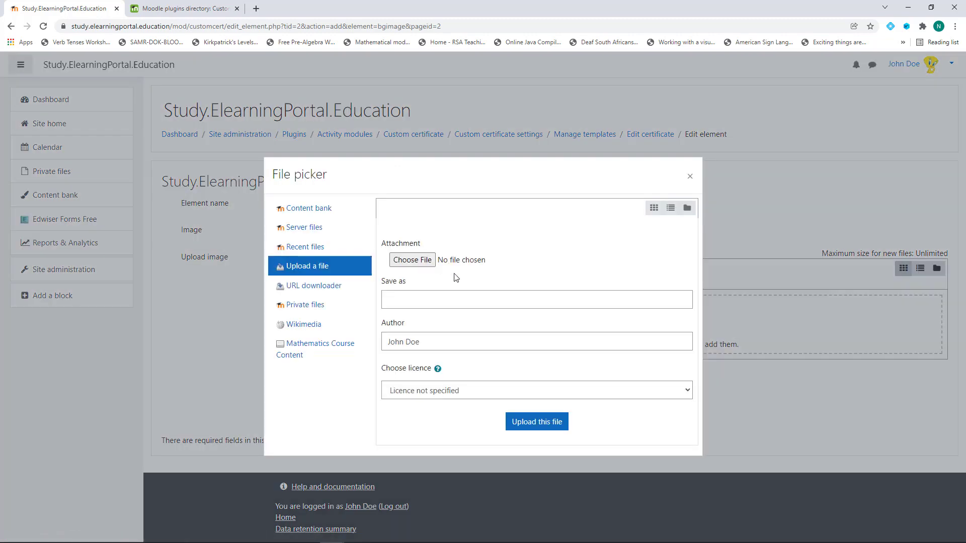
pyautogui.click(413, 261)
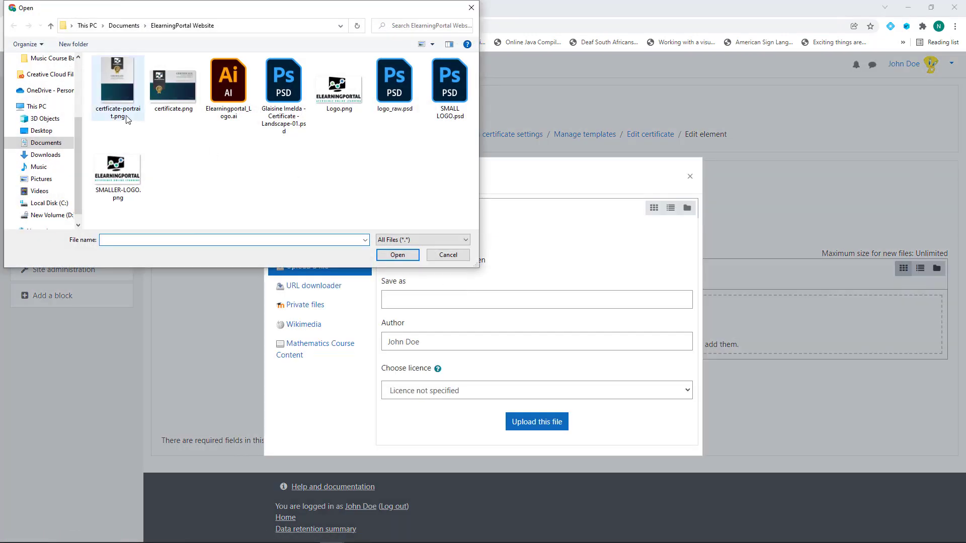
pyautogui.click(119, 86)
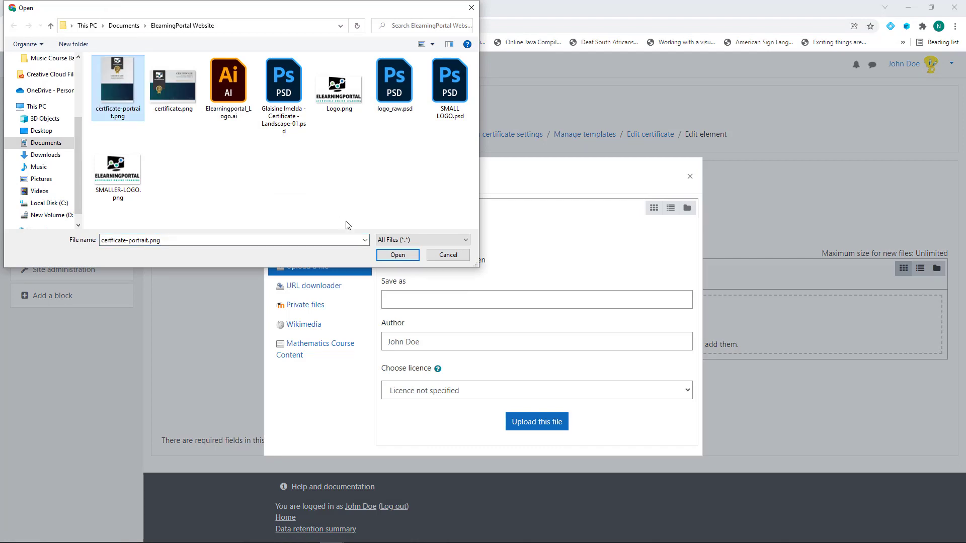
pyautogui.click(397, 255)
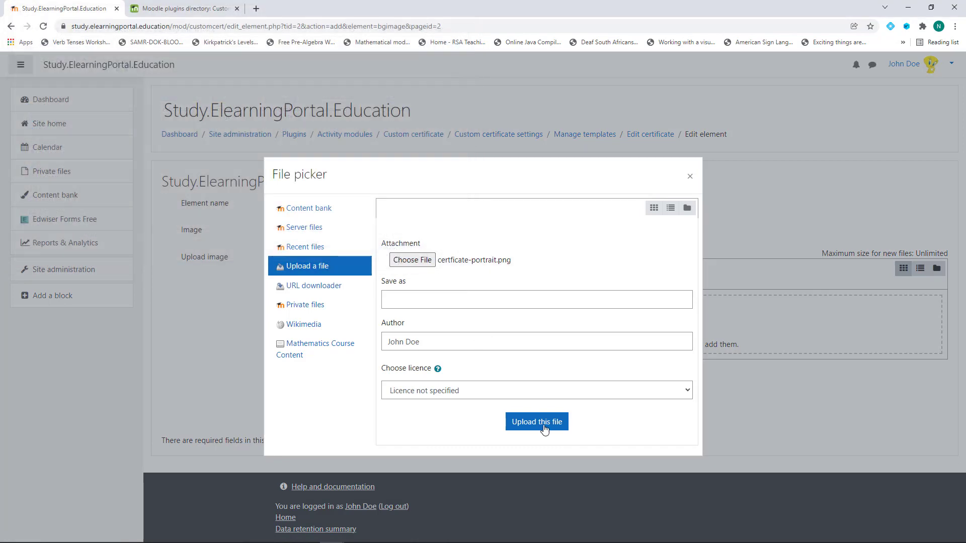
pyautogui.click(541, 428)
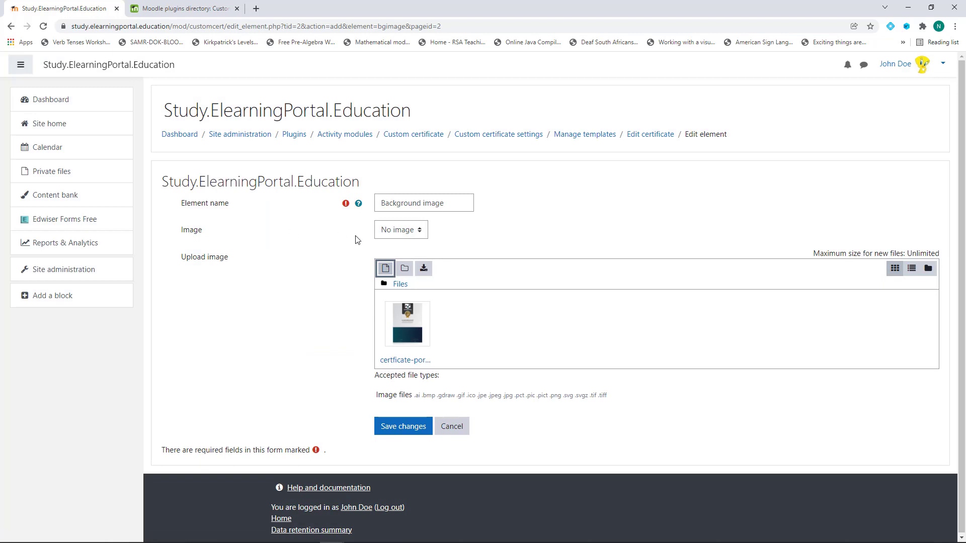
pyautogui.click(420, 232)
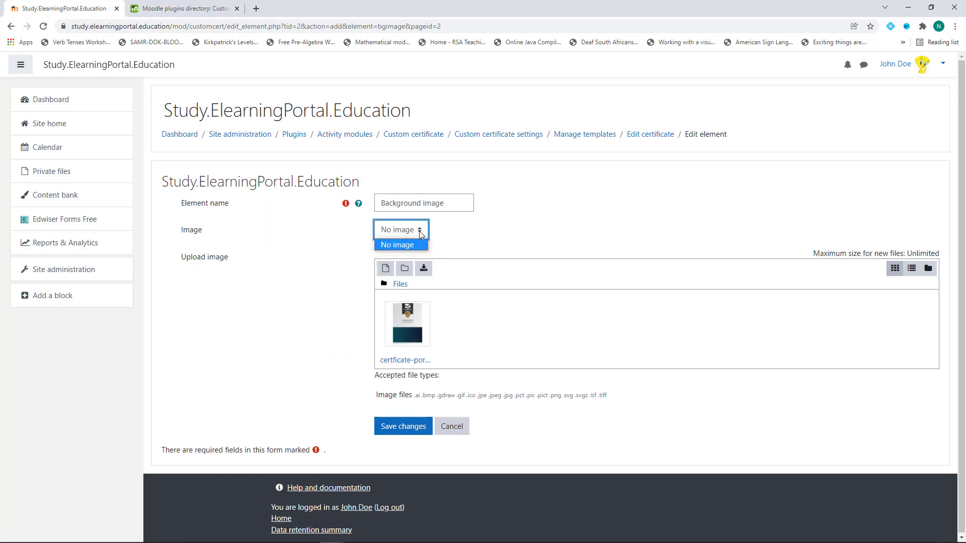
pyautogui.click(419, 231)
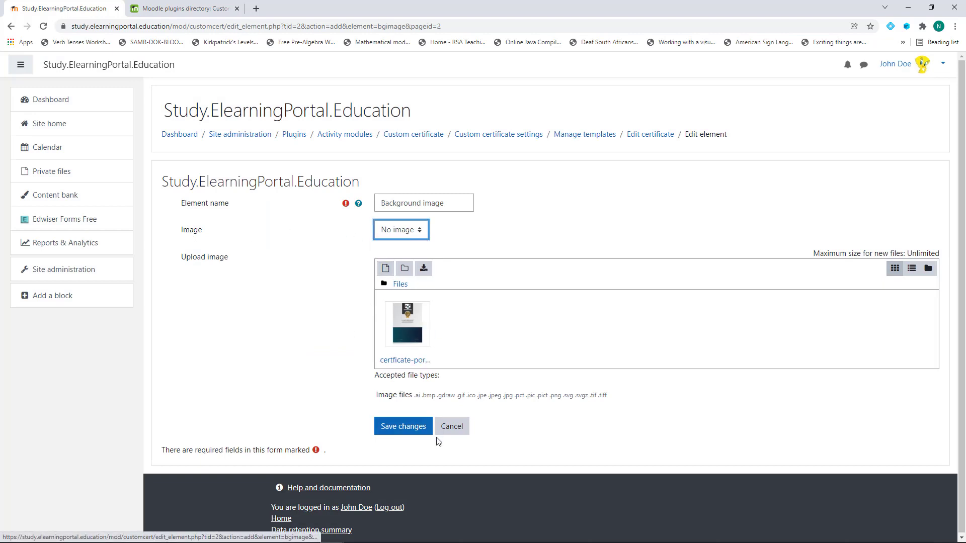
pyautogui.click(413, 428)
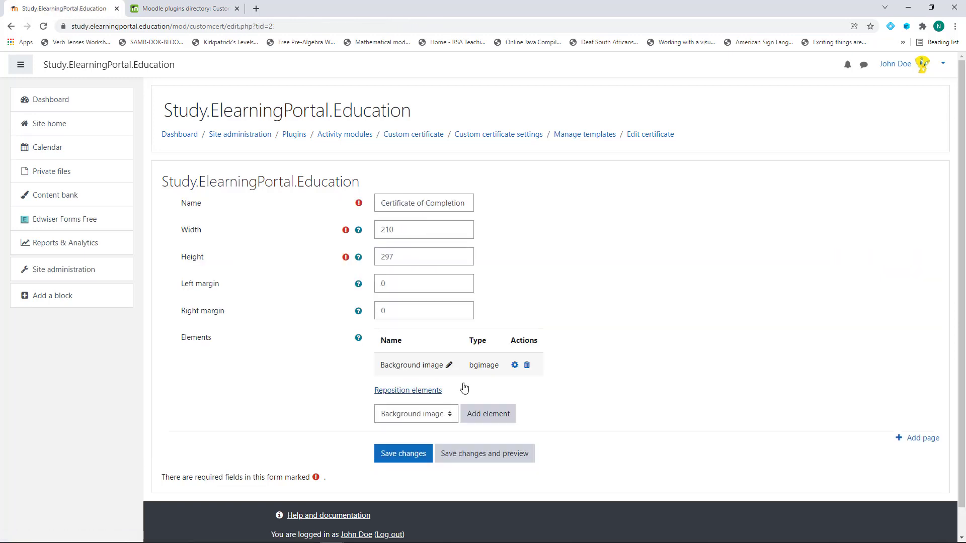
# Assign the site image certficate-portrait.png to the background image element, save it, and open the template's element repositioning view
pyautogui.click(514, 368)
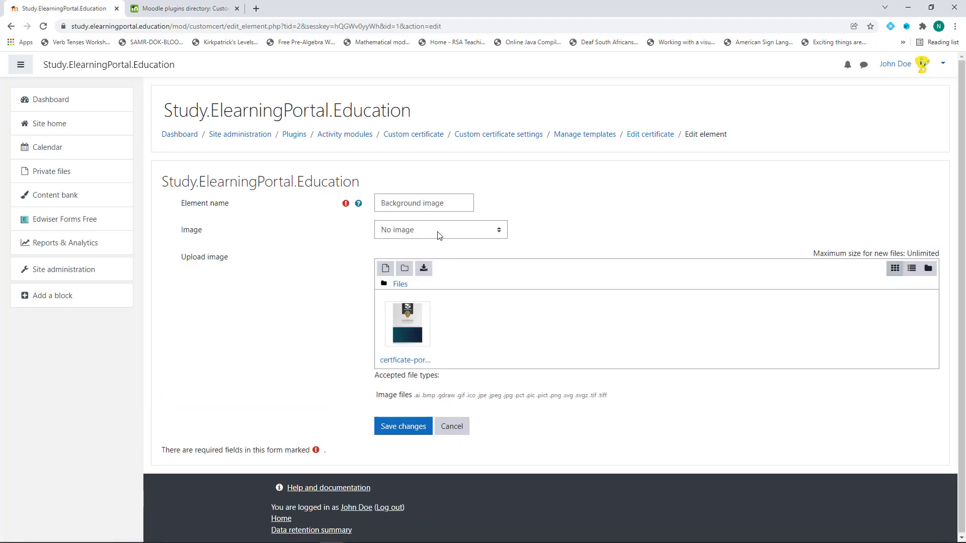
pyautogui.click(439, 231)
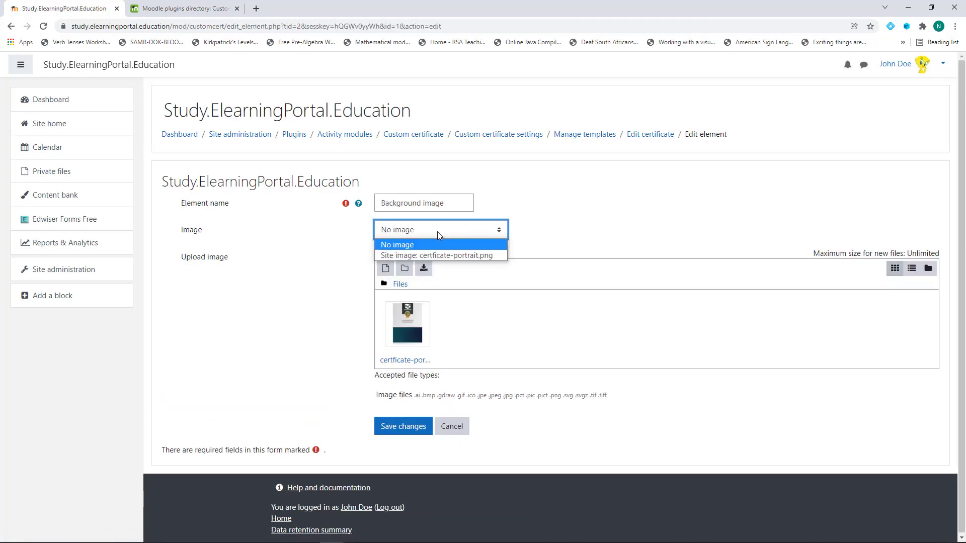
pyautogui.click(462, 255)
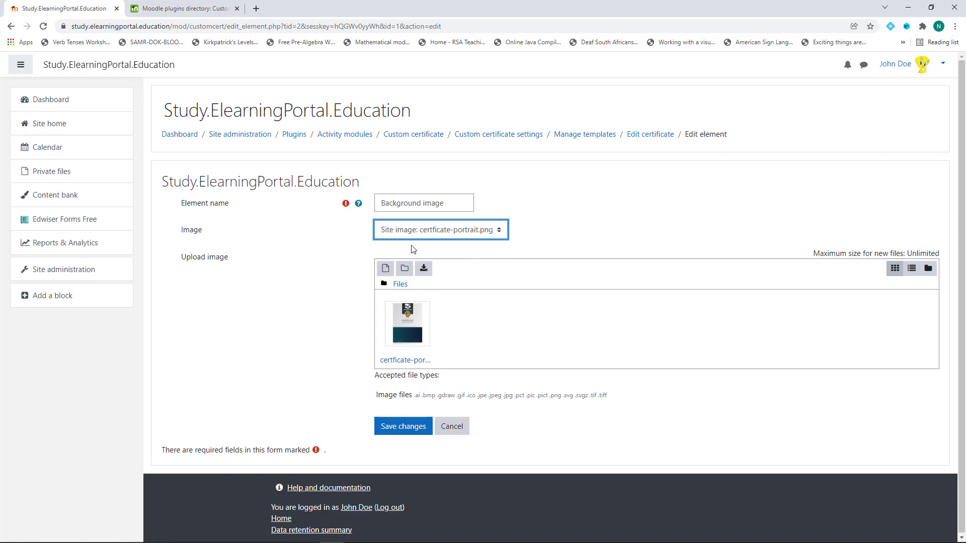
pyautogui.click(402, 426)
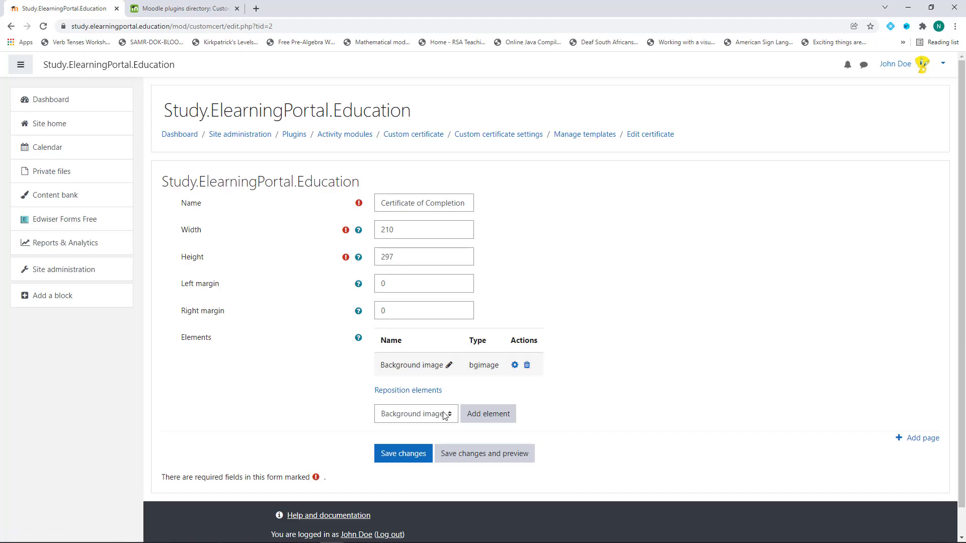
pyautogui.click(408, 395)
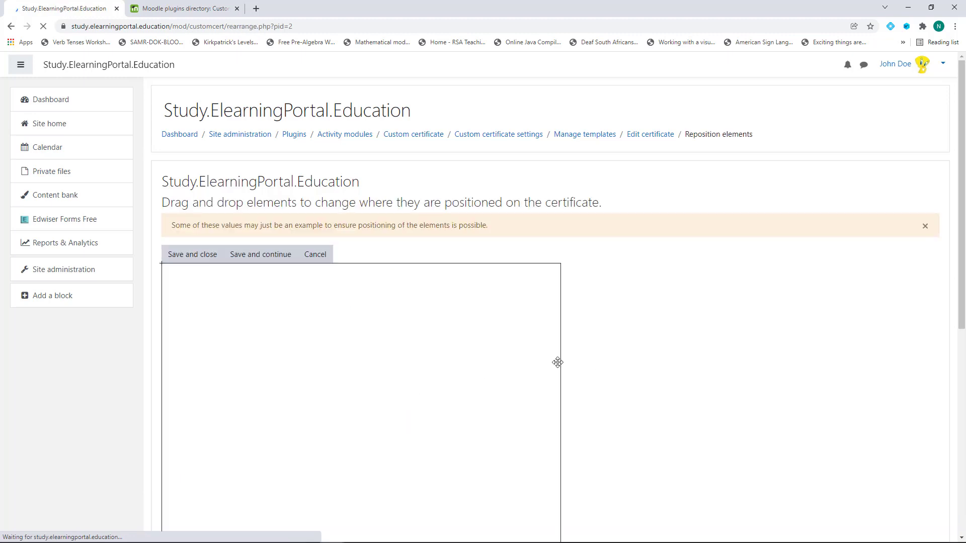
# Examine how the background image fills the certificate page, and save and close the repositioning view
pyautogui.scroll(-6, 490, 405)
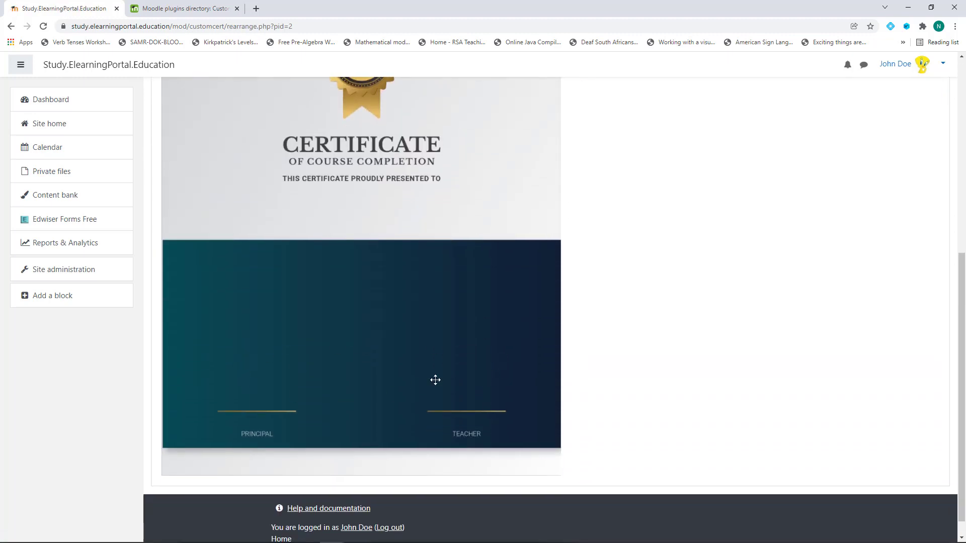
pyautogui.scroll(4, 436, 380)
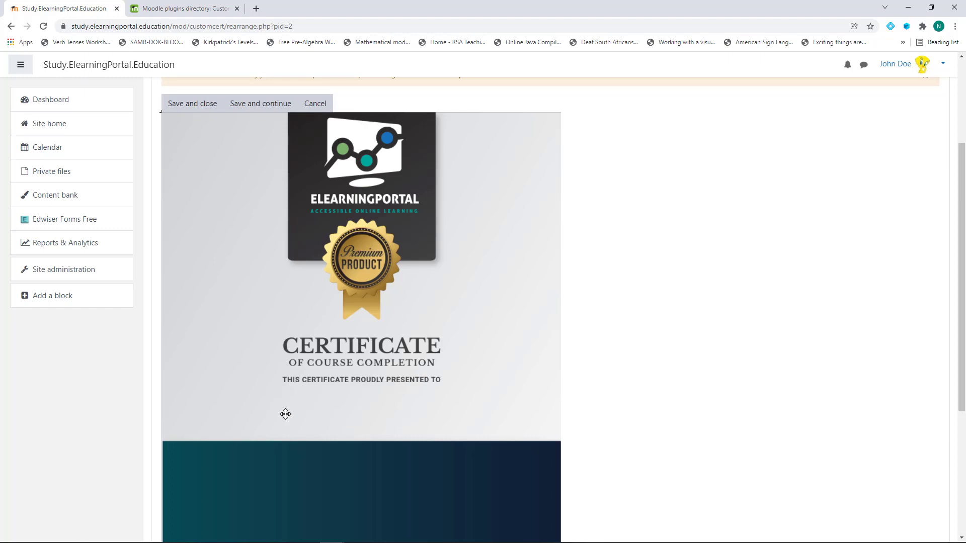
pyautogui.scroll(-2, 455, 410)
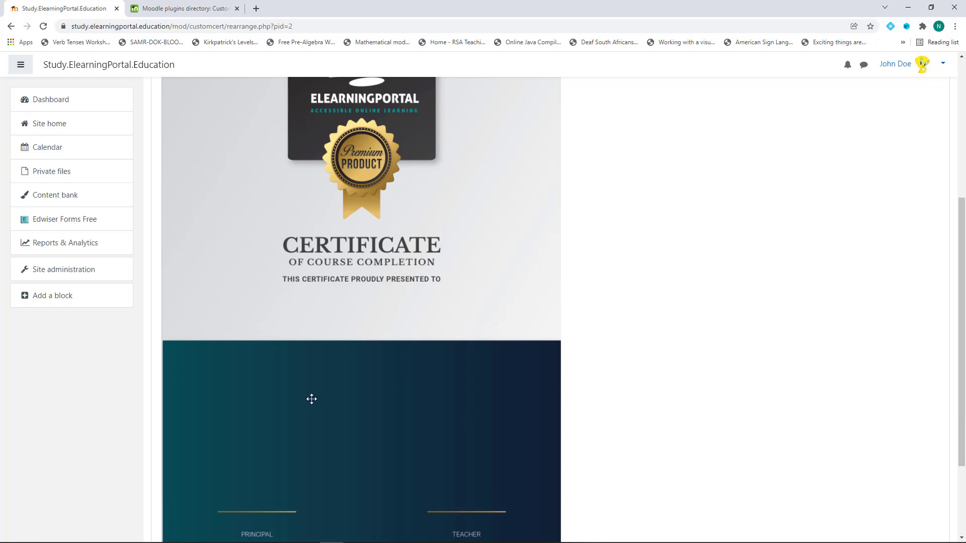
pyautogui.scroll(-3, 381, 424)
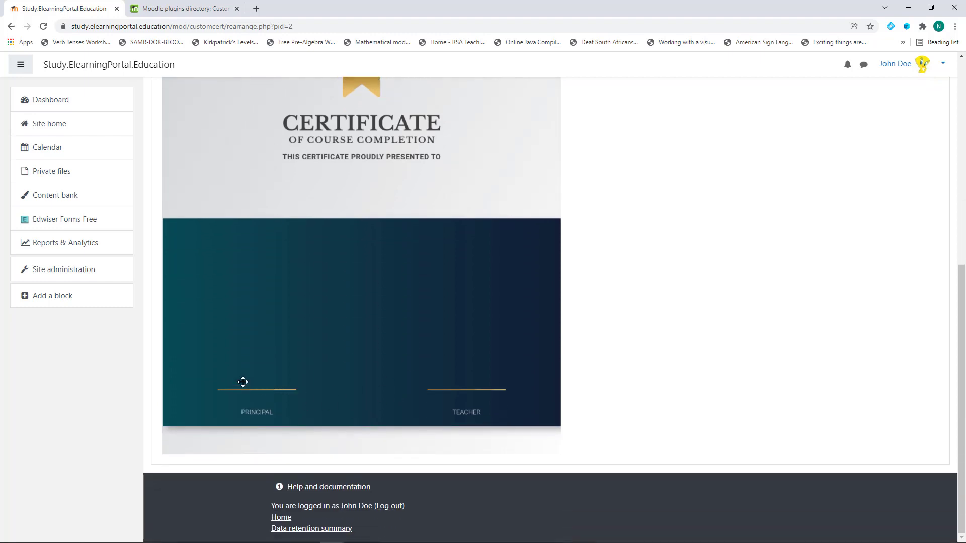
pyautogui.scroll(7, 421, 374)
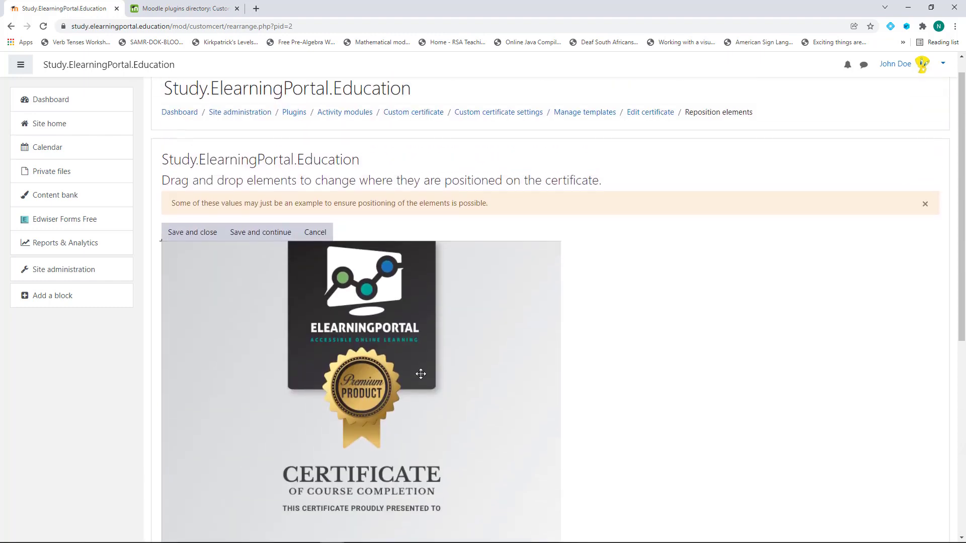
pyautogui.click(192, 234)
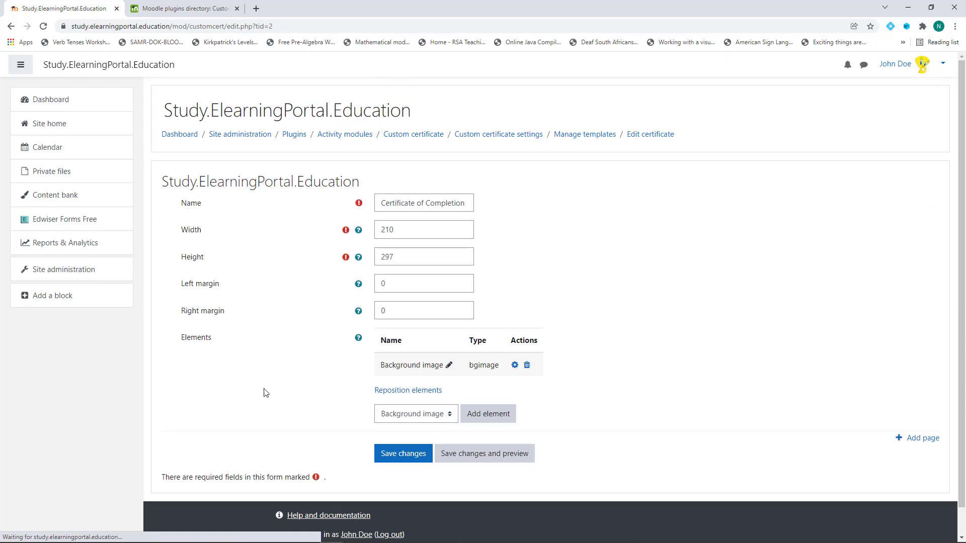
# Add a Student name element to the template with font size 20 and blue colour #1418FA, and save it
pyautogui.scroll(-1, 267, 363)
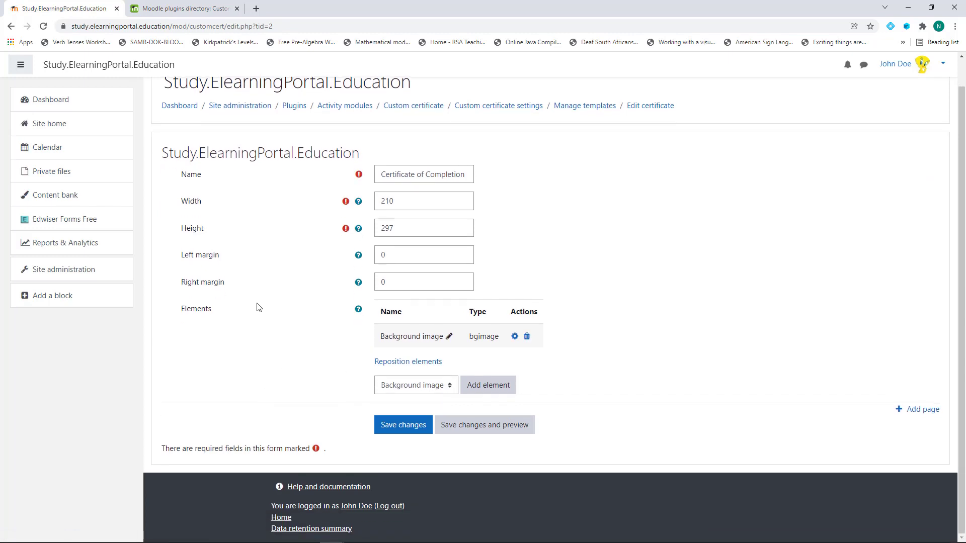
pyautogui.click(451, 391)
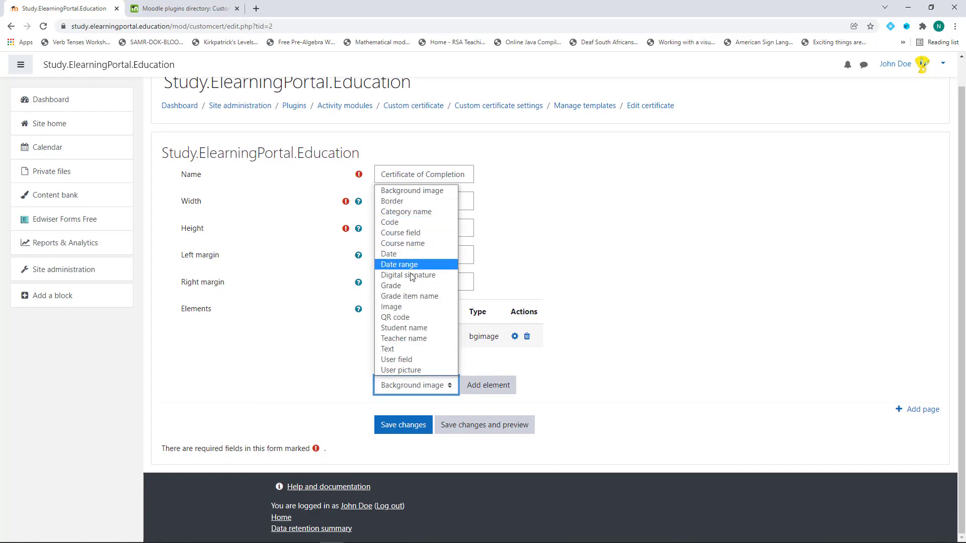
pyautogui.click(422, 328)
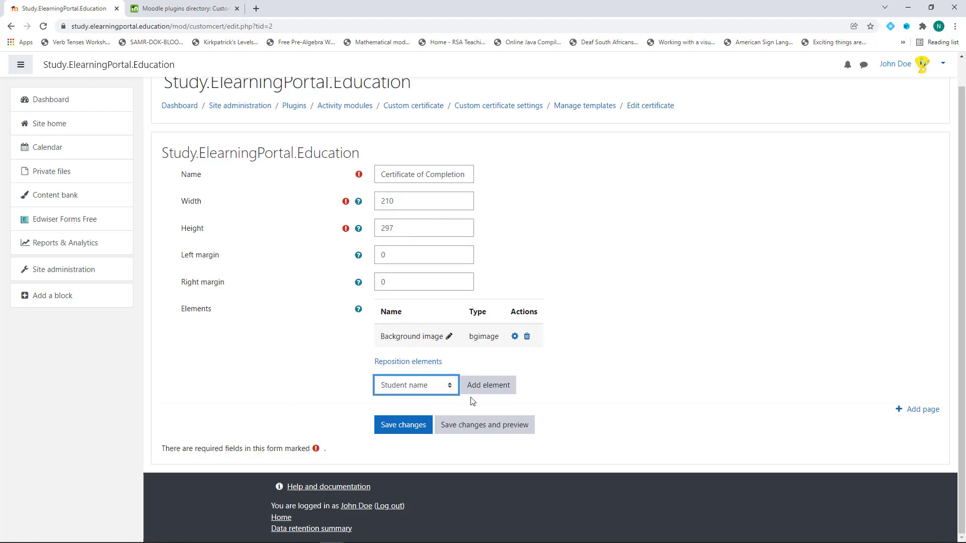
pyautogui.click(493, 389)
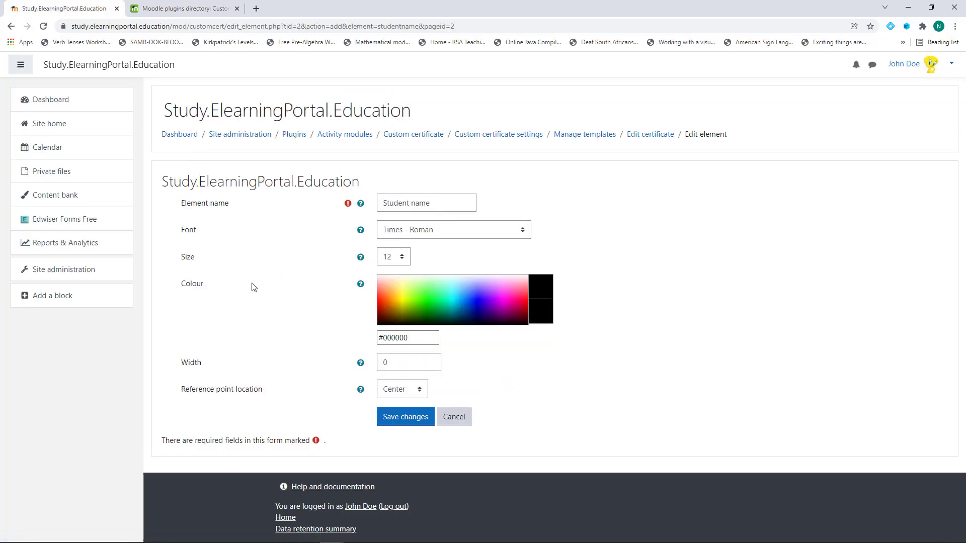
pyautogui.click(403, 261)
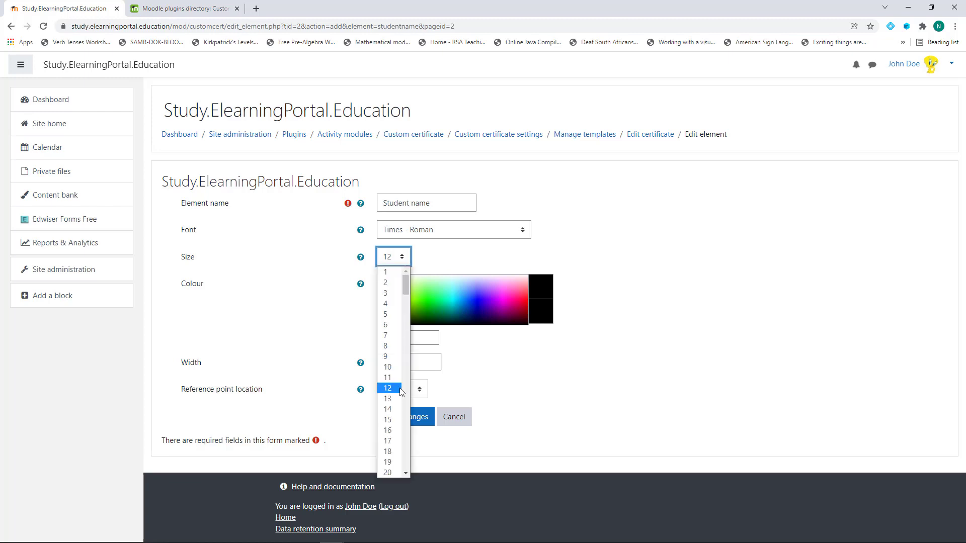
pyautogui.click(390, 472)
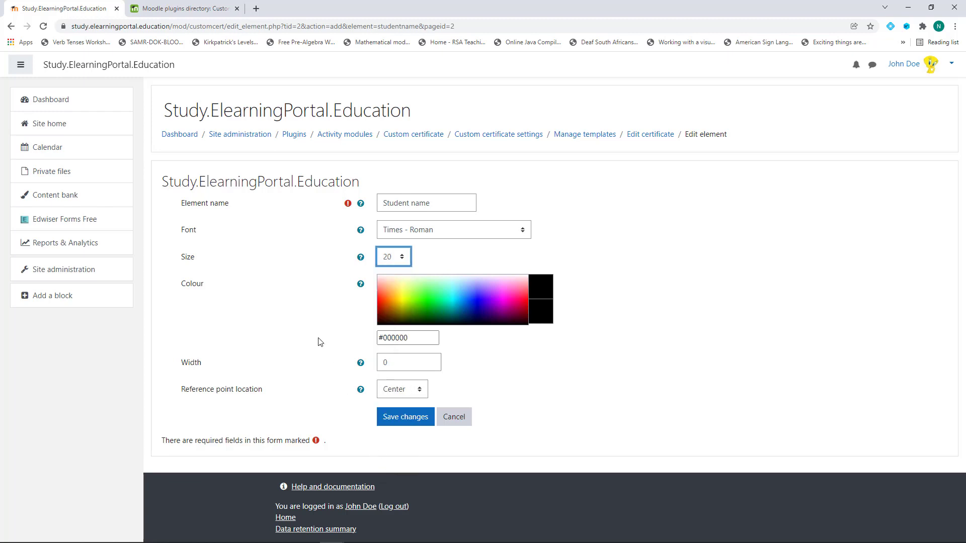
pyautogui.click(477, 300)
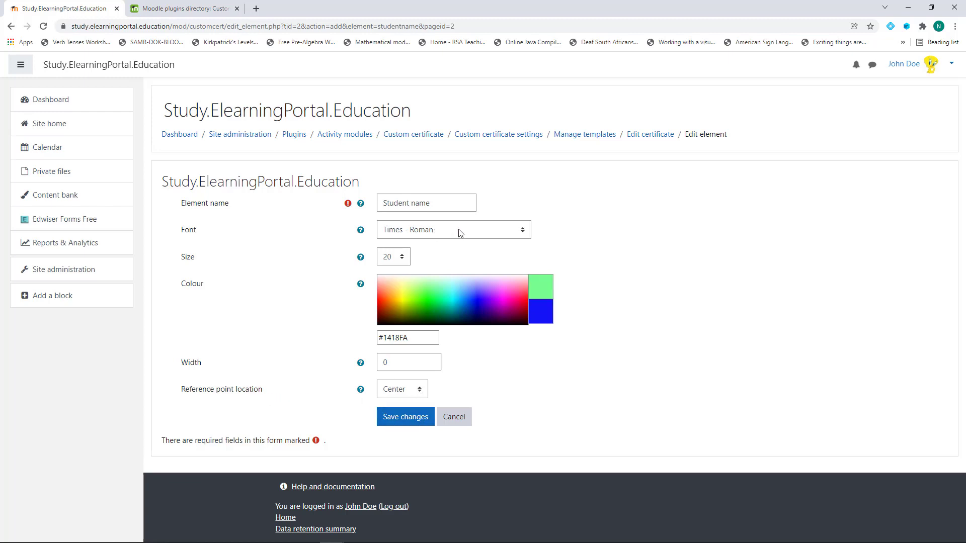
pyautogui.click(402, 425)
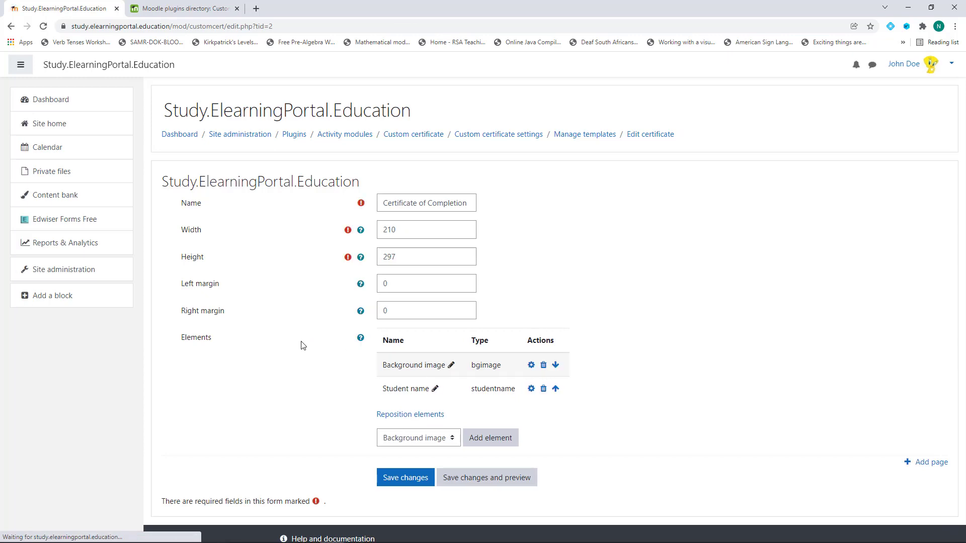
# Reposition the student name centred below "THIS CERTIFICATE PROUDLY PRESENTED TO" on the certificate, and save and close the layout
pyautogui.click(410, 421)
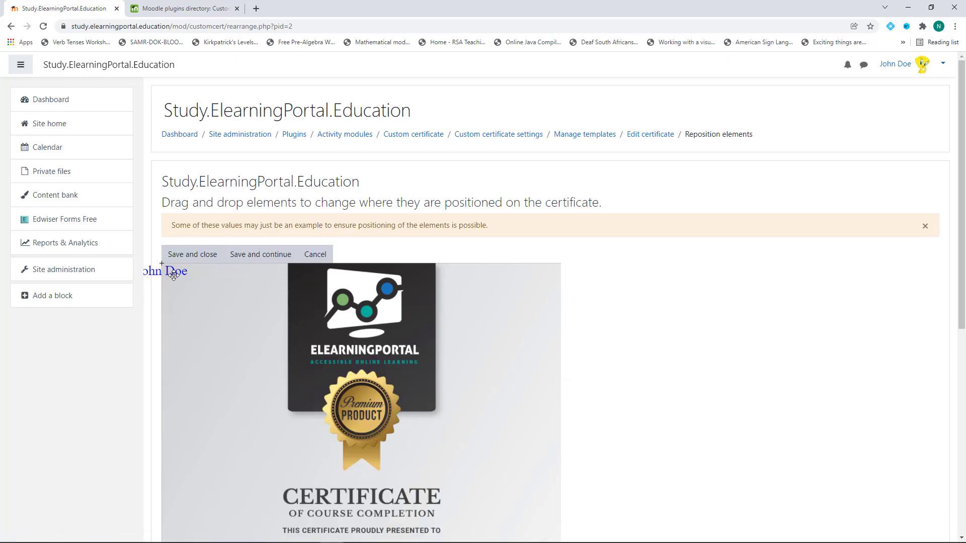
pyautogui.scroll(-2, 190, 294)
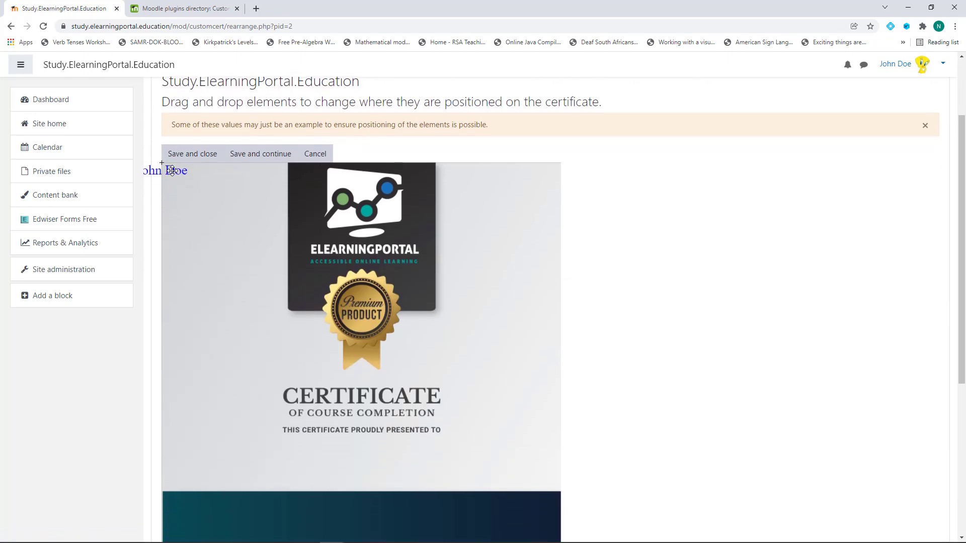
pyautogui.moveTo(172, 171); pyautogui.dragTo(381, 463)
pyautogui.scroll(-4, 381, 464)
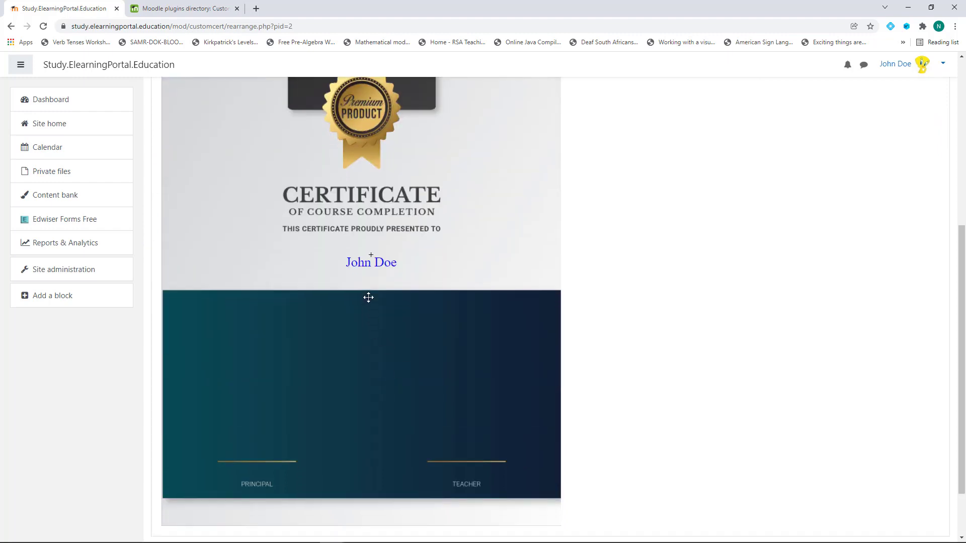
pyautogui.moveTo(367, 264); pyautogui.dragTo(360, 263)
pyautogui.scroll(1, 385, 347)
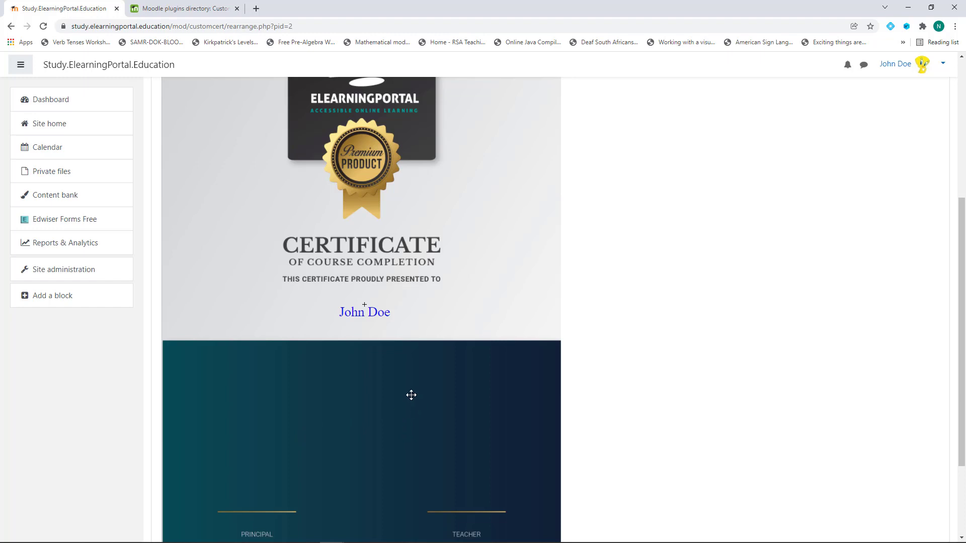
pyautogui.scroll(3, 422, 404)
pyautogui.scroll(-1, 379, 337)
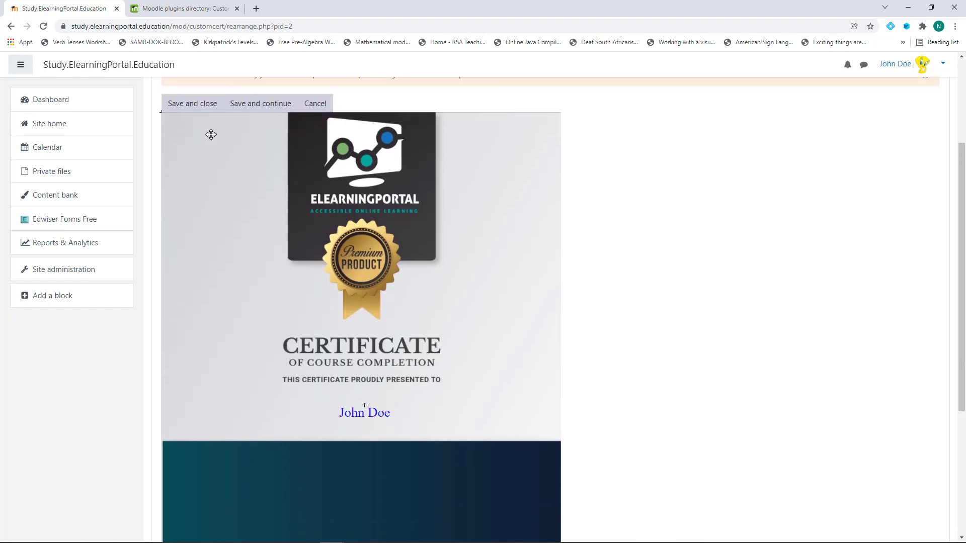
pyautogui.click(196, 110)
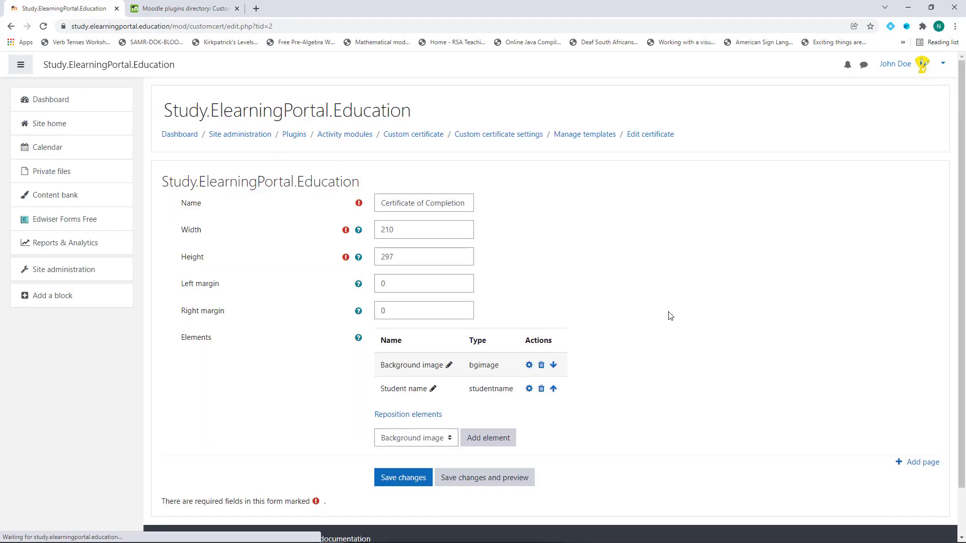
# Add a Text element to the template with the text "SUCCESSFULLY COMPLETED THE COURSE"
pyautogui.scroll(-1, 302, 392)
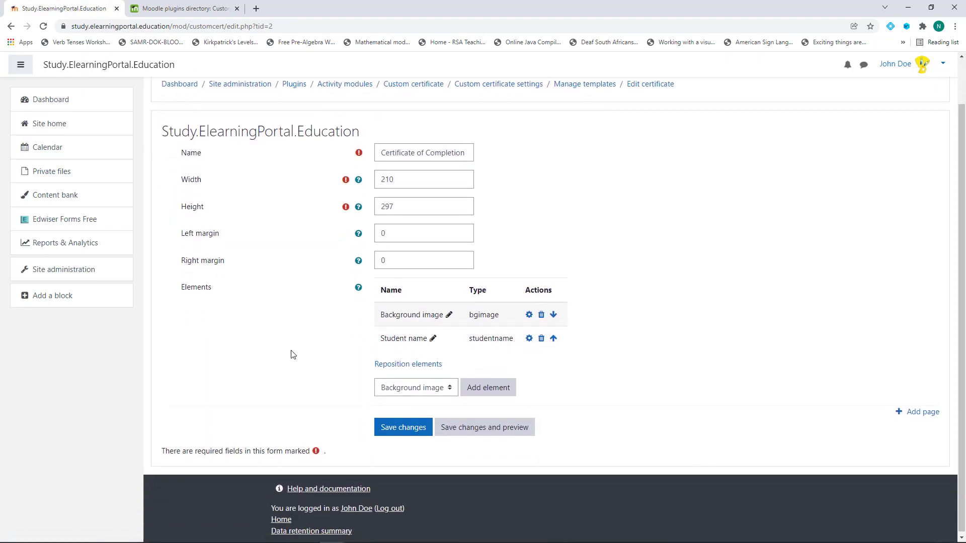
pyautogui.click(451, 389)
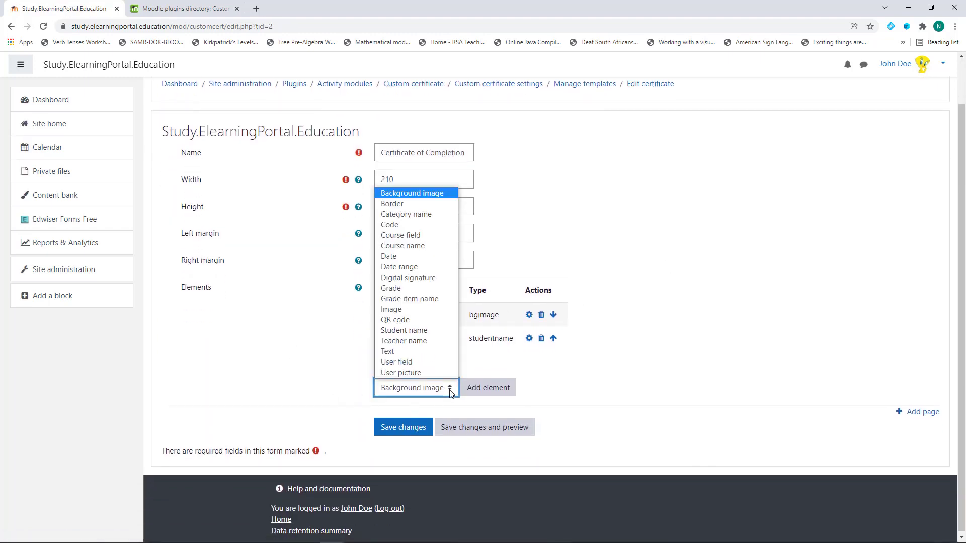
pyautogui.click(411, 351)
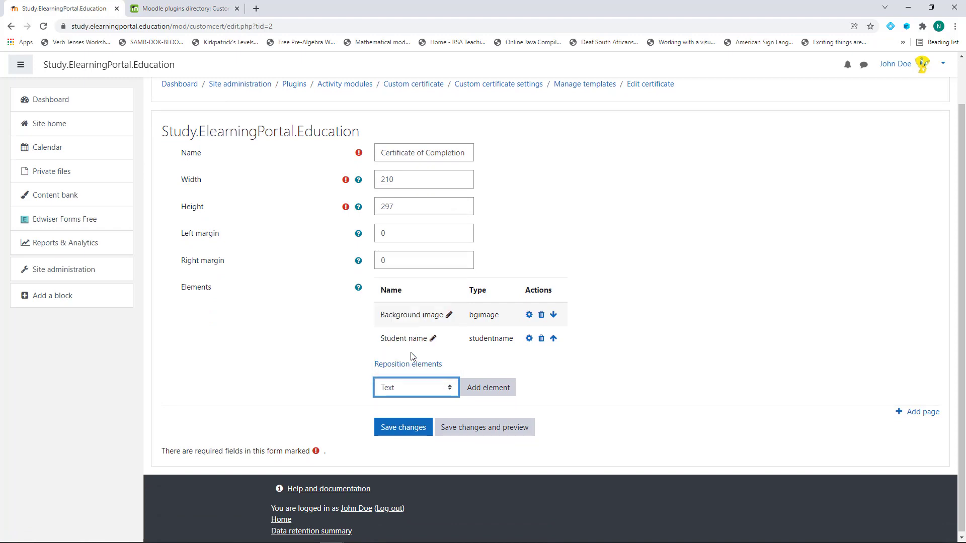
pyautogui.click(492, 389)
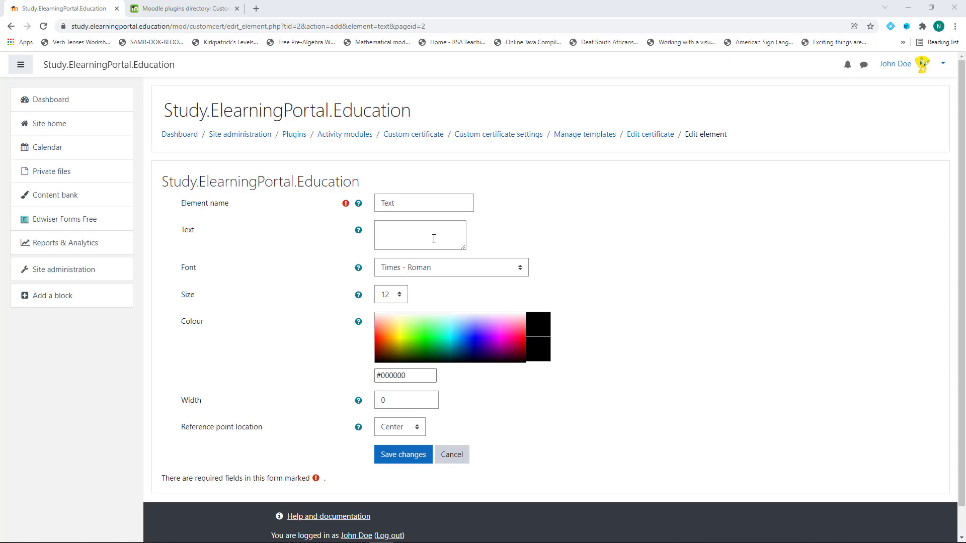
pyautogui.click(383, 229)
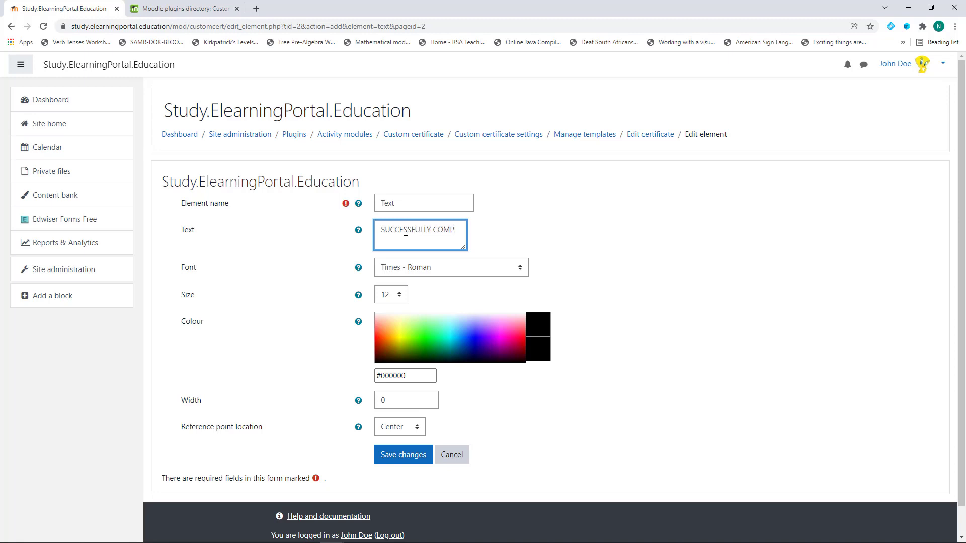
pyautogui.write('LETED THE COURSE')
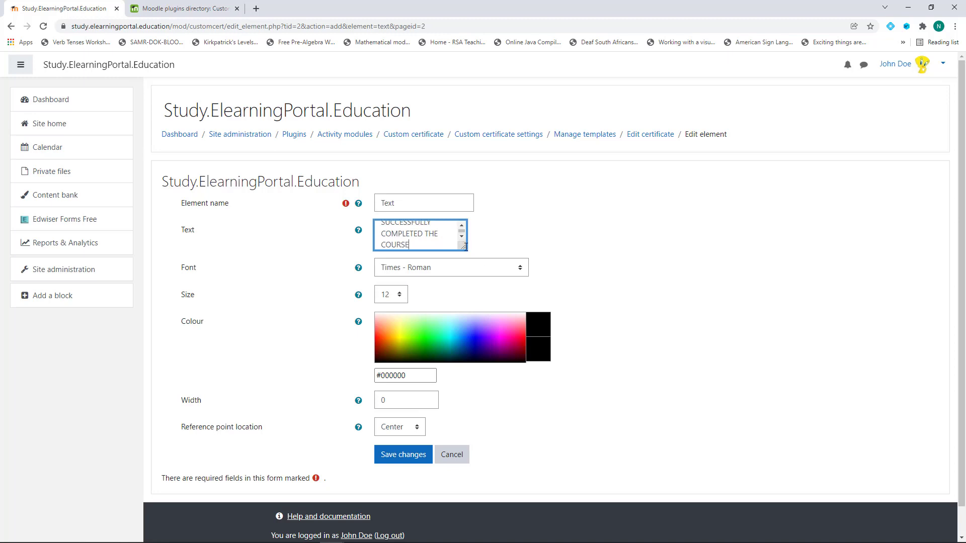
pyautogui.moveTo(463, 247); pyautogui.dragTo(510, 295)
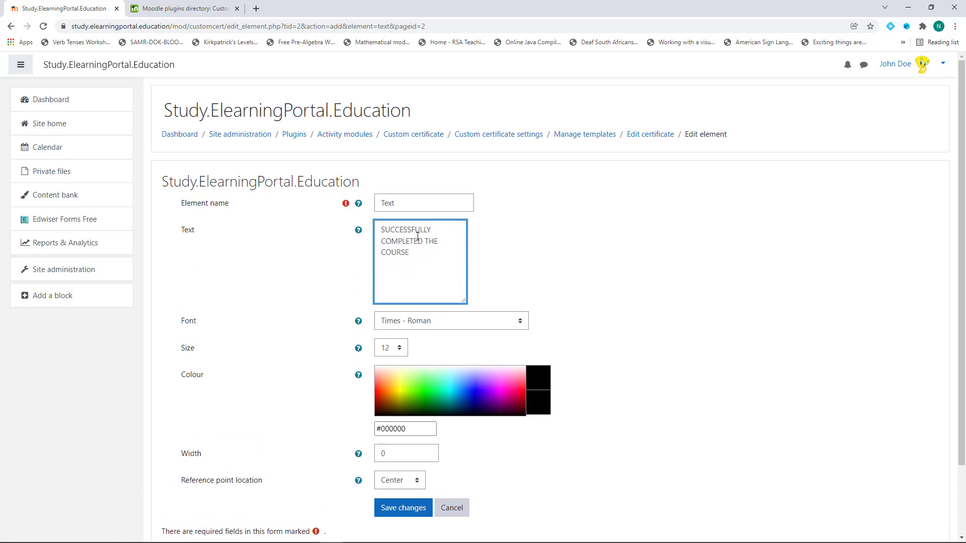
# Set the text element's font size to 20 and its colour to yellow #FFF84C, and save the element
pyautogui.scroll(-2, 322, 315)
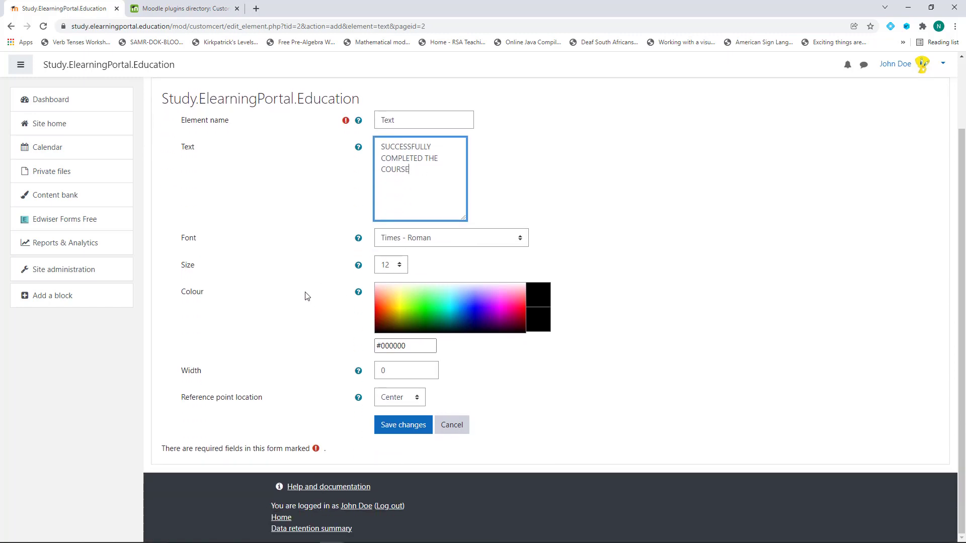
pyautogui.click(401, 267)
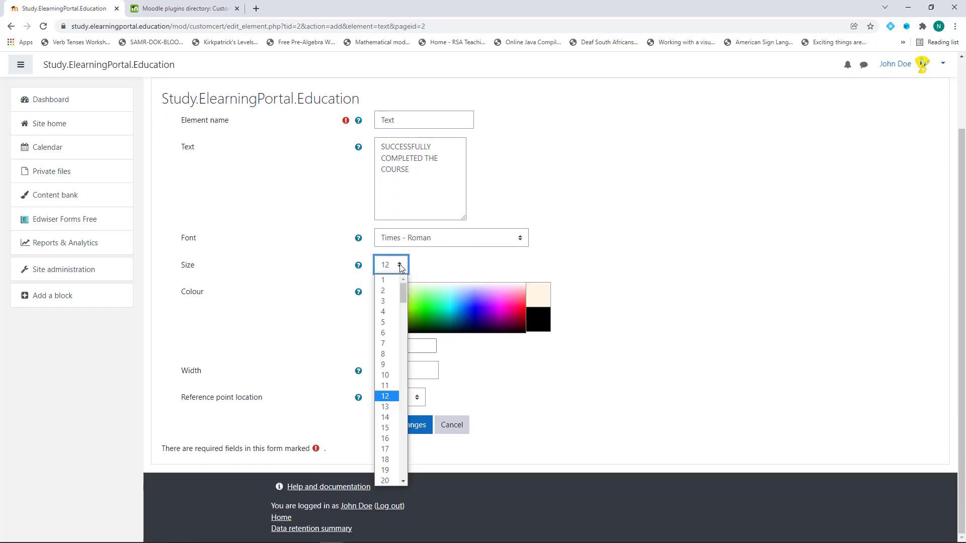
pyautogui.click(388, 477)
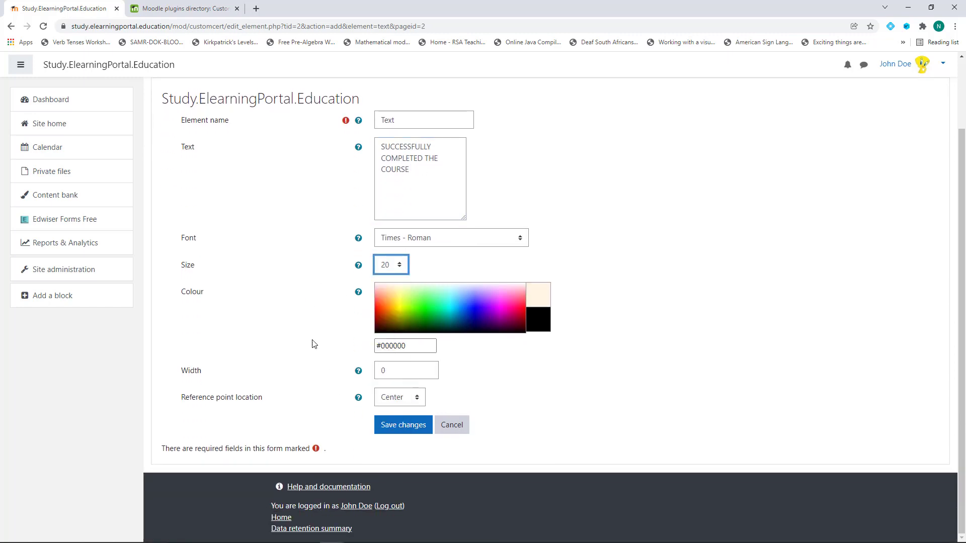
pyautogui.click(400, 300)
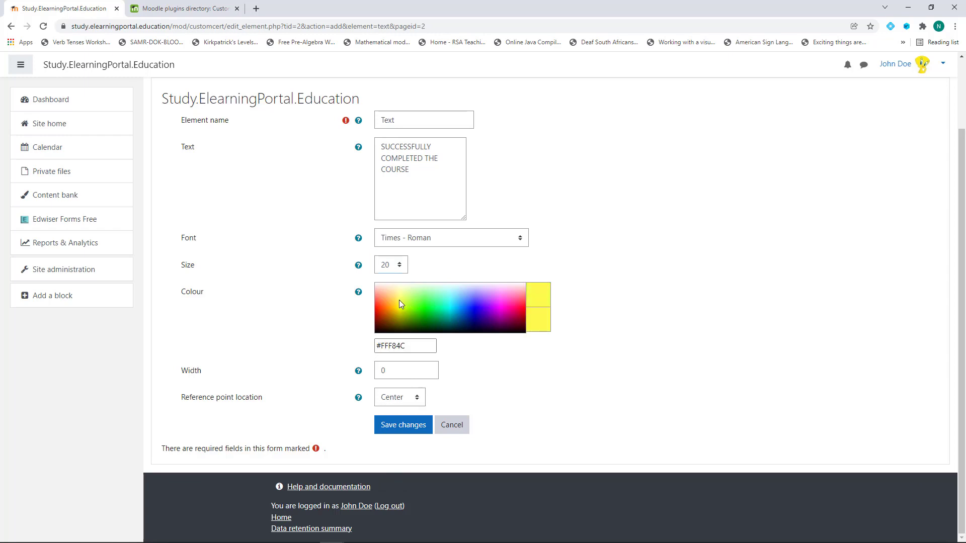
pyautogui.click(397, 428)
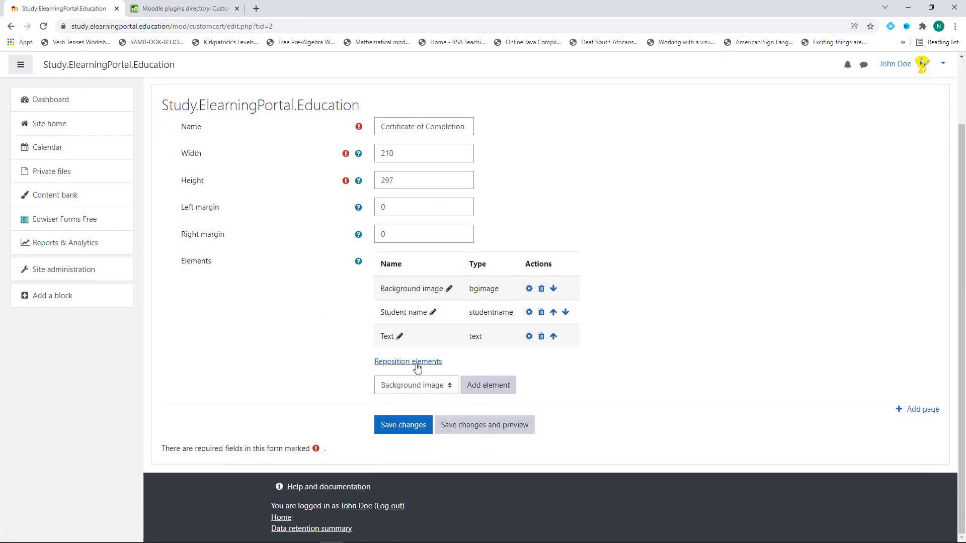
# Reposition the "SUCCESSFULLY COMPLETED THE COURSE" text centred near the upper edge of the certificate's dark panel, and save and close the layout
pyautogui.click(416, 362)
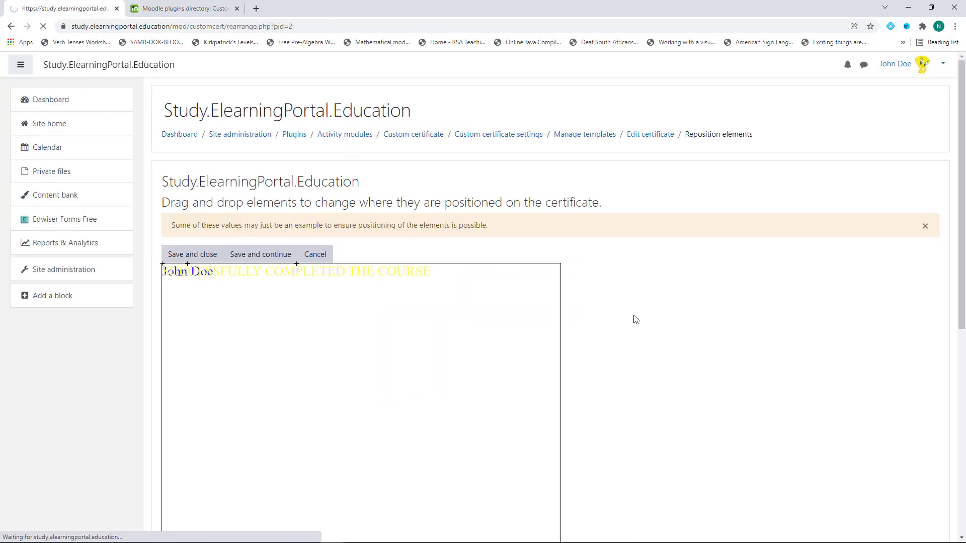
pyautogui.scroll(-4, 227, 333)
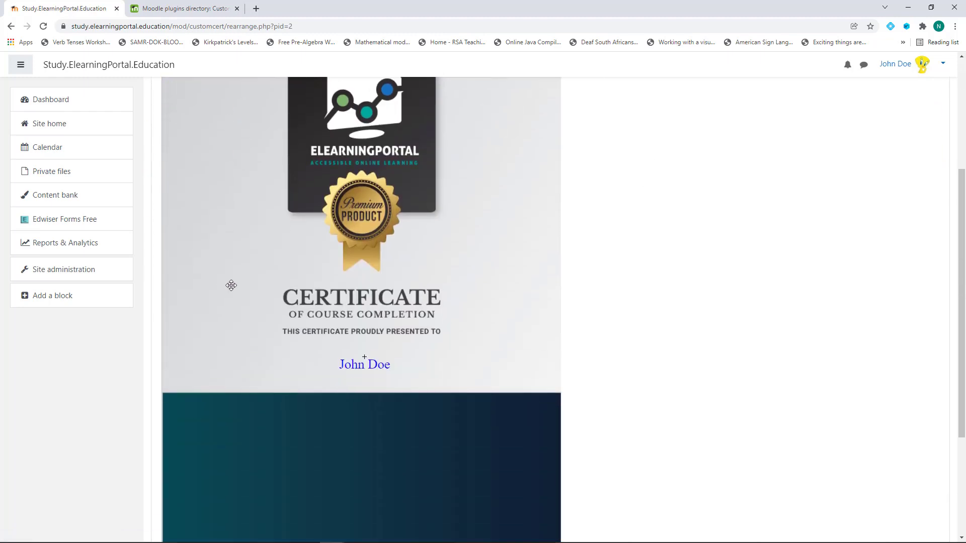
pyautogui.scroll(1, 246, 188)
pyautogui.moveTo(220, 120); pyautogui.dragTo(435, 475)
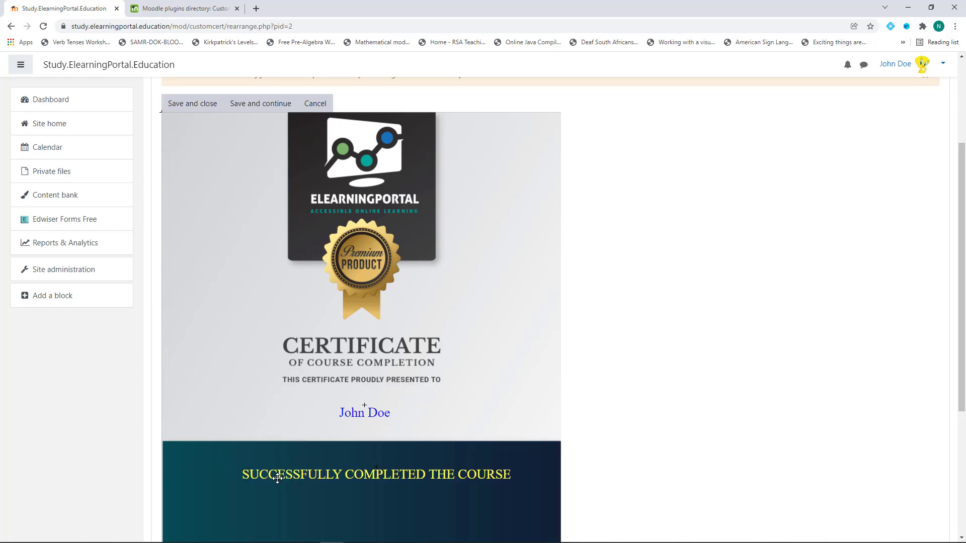
pyautogui.scroll(-2, 446, 405)
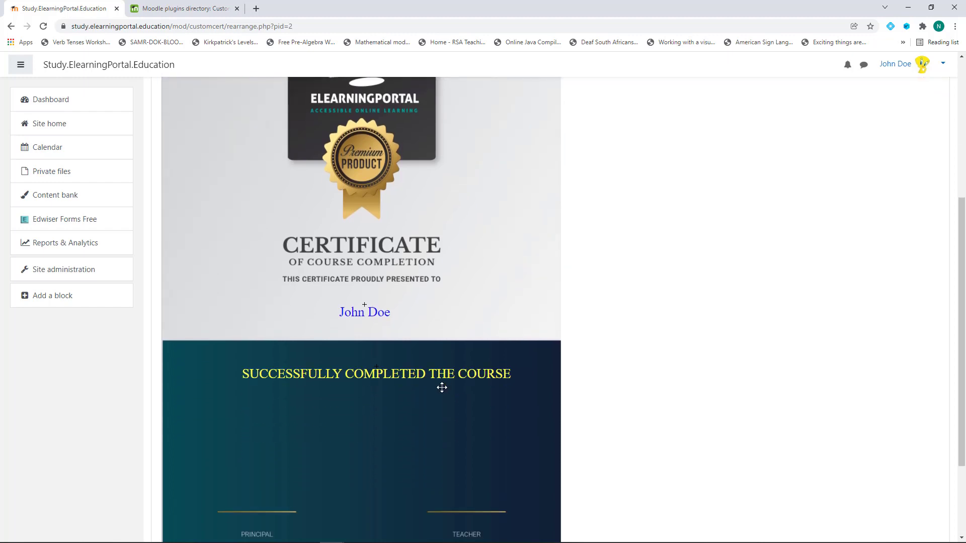
pyautogui.moveTo(395, 375); pyautogui.dragTo(388, 371)
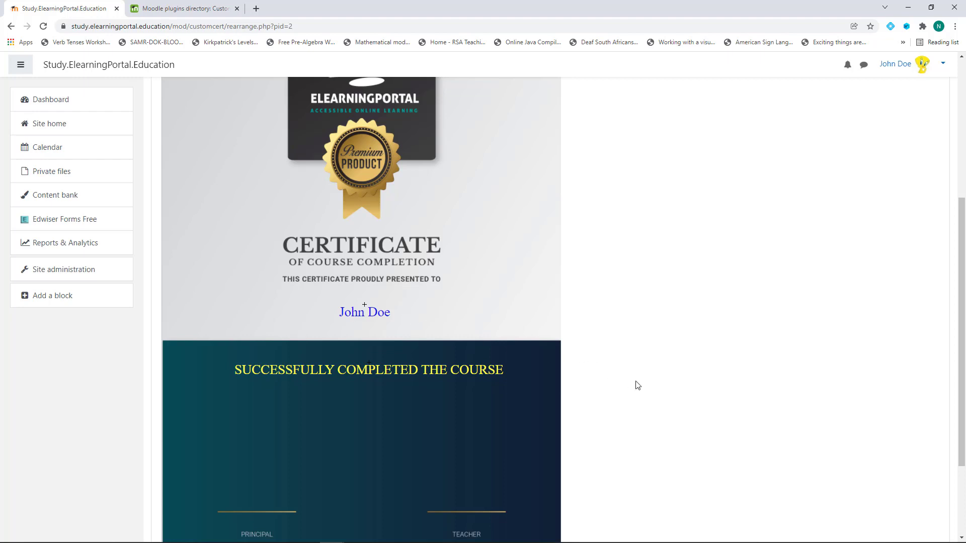
pyautogui.scroll(2, 635, 384)
pyautogui.scroll(-3, 644, 404)
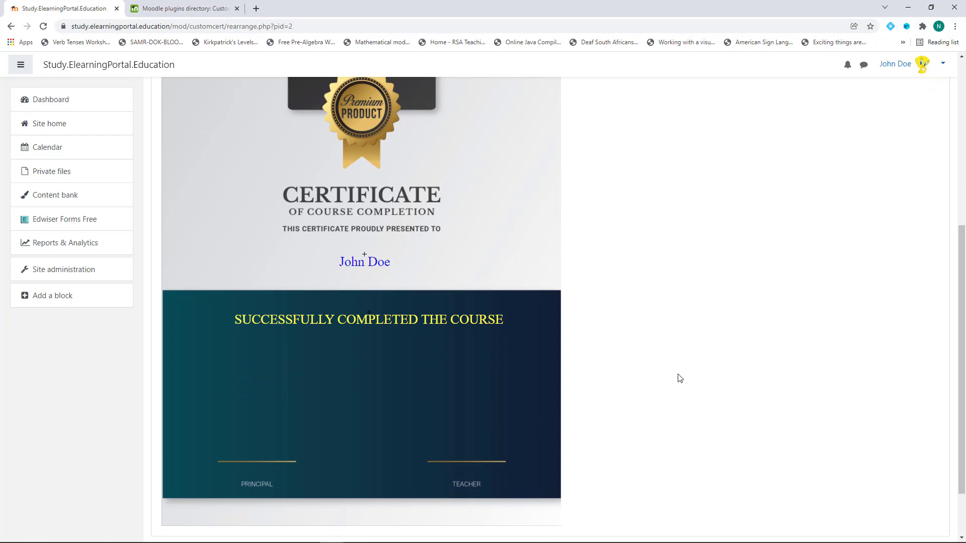
pyautogui.scroll(6, 679, 378)
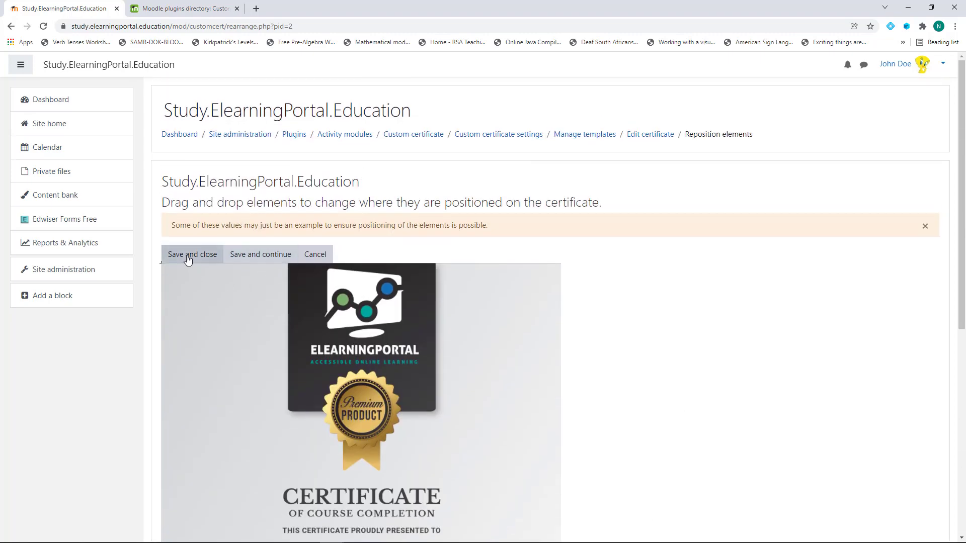
pyautogui.click(189, 257)
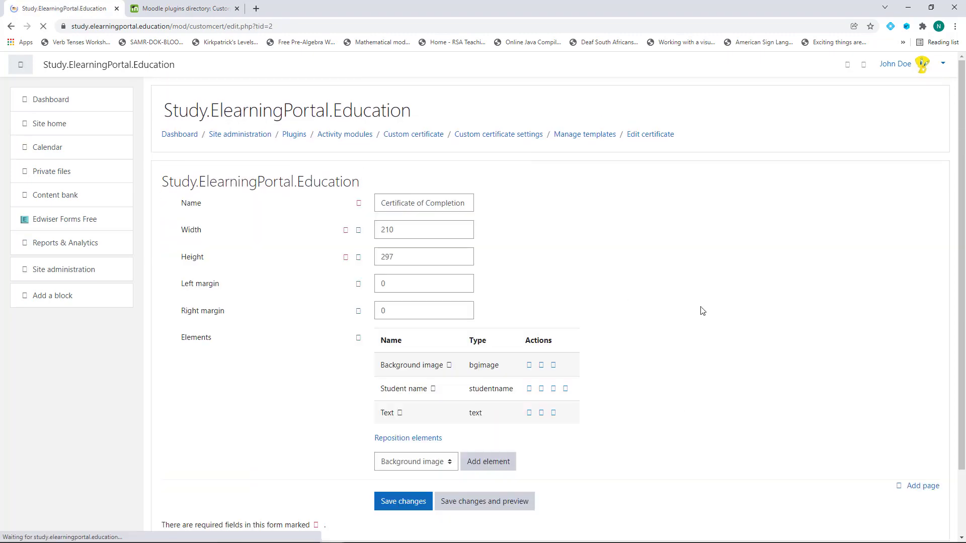
# Add a second Text element to the template with the text "WITHIN THE CATEGORY"
pyautogui.scroll(-2, 276, 330)
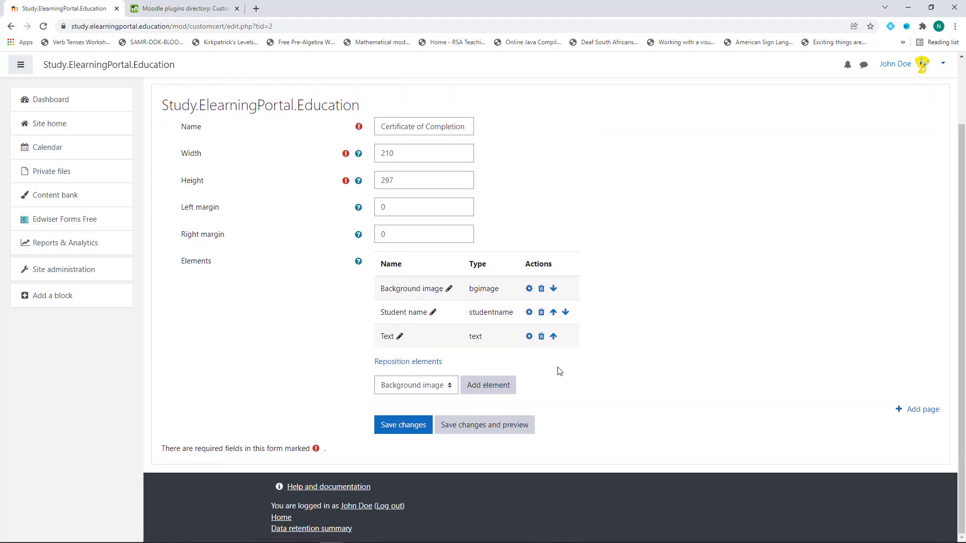
pyautogui.click(450, 393)
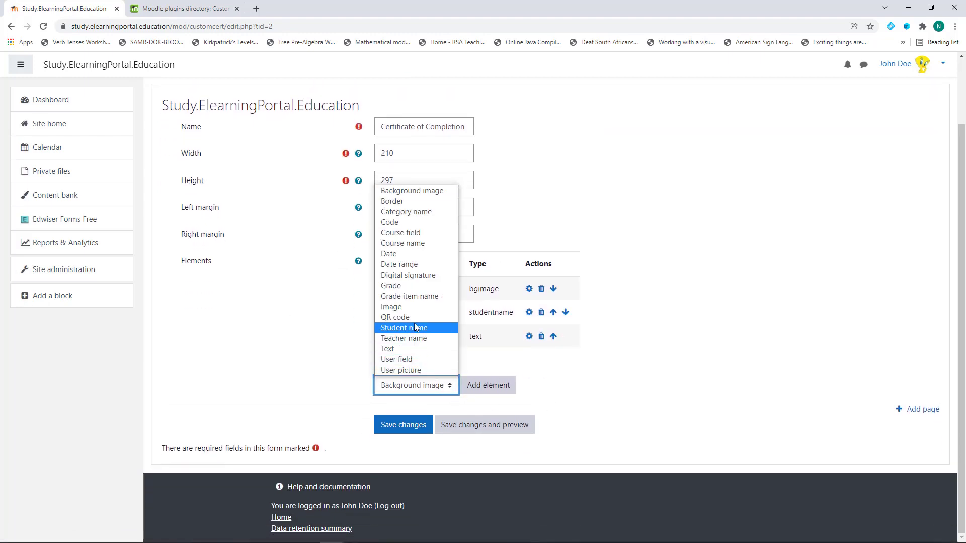
pyautogui.click(402, 348)
pyautogui.click(489, 387)
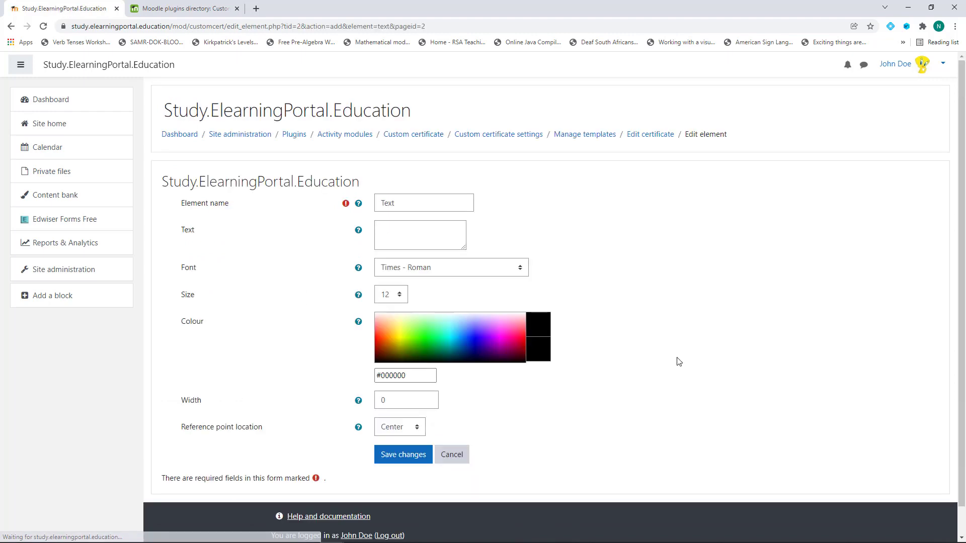
pyautogui.scroll(-1, 279, 317)
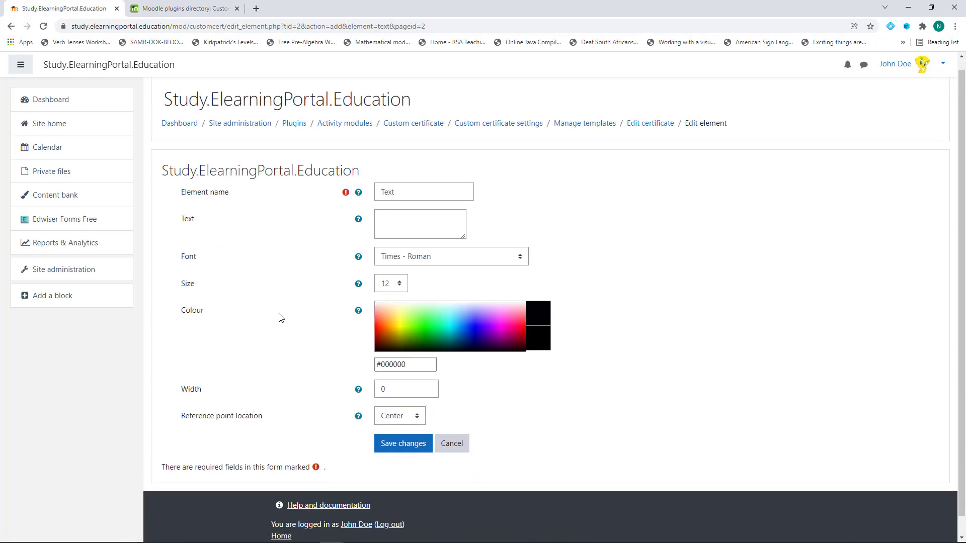
pyautogui.click(396, 204)
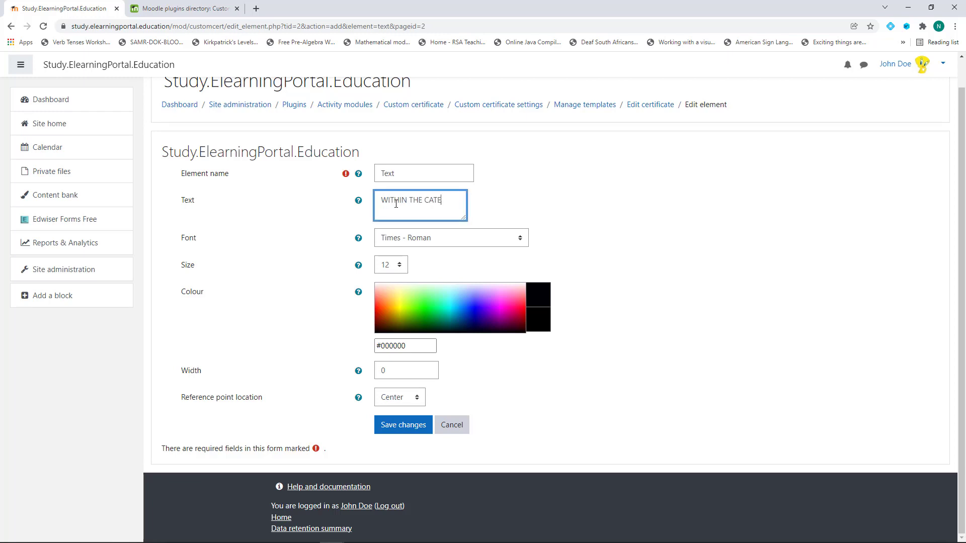
pyautogui.write('WITHIN THE CATEGORY')
# Set the new text element's font size to 20 and its colour to dark yellow #BCB500, and save the element
pyautogui.click(399, 266)
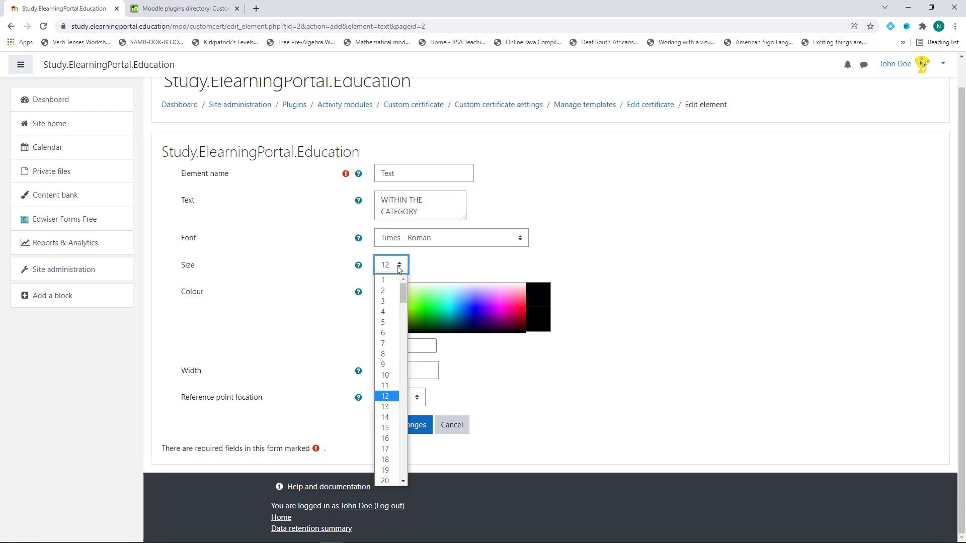
pyautogui.click(388, 482)
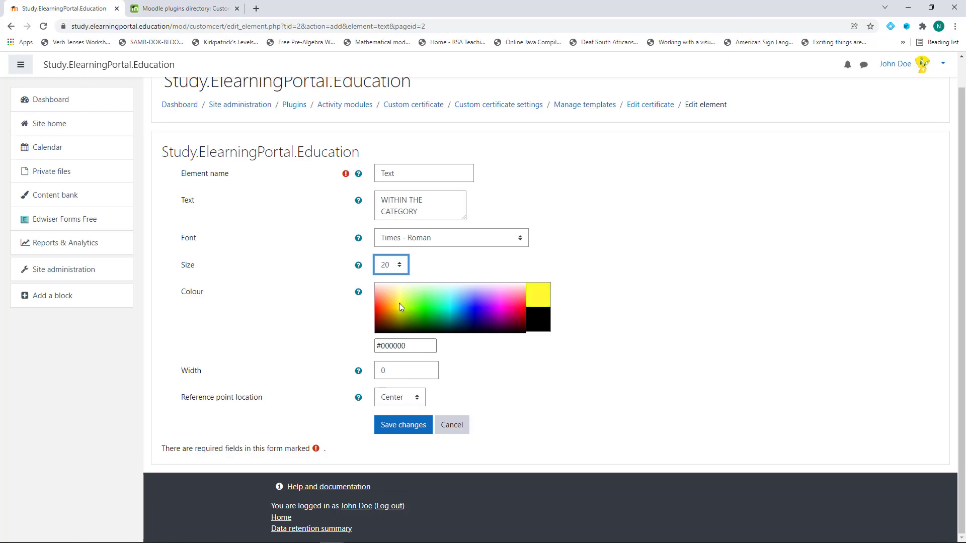
pyautogui.click(400, 314)
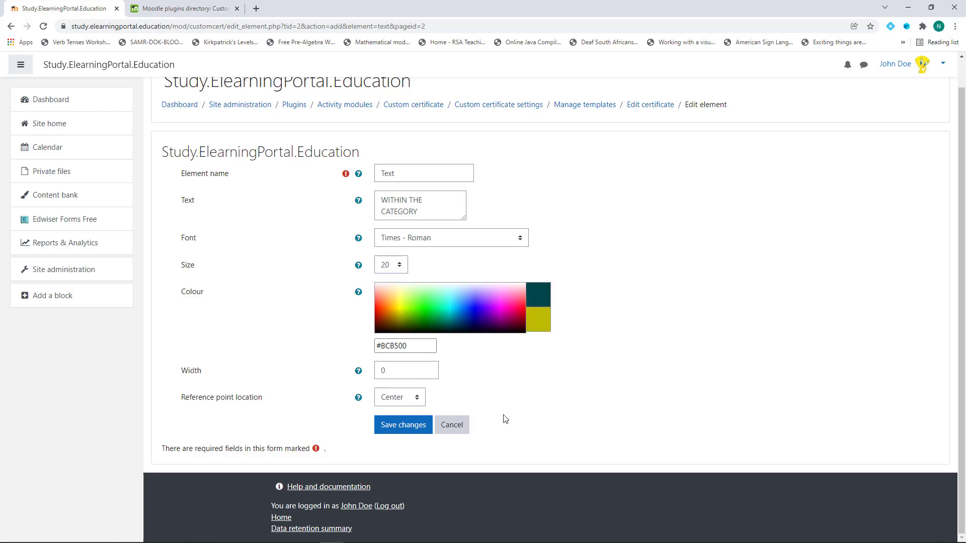
pyautogui.click(402, 425)
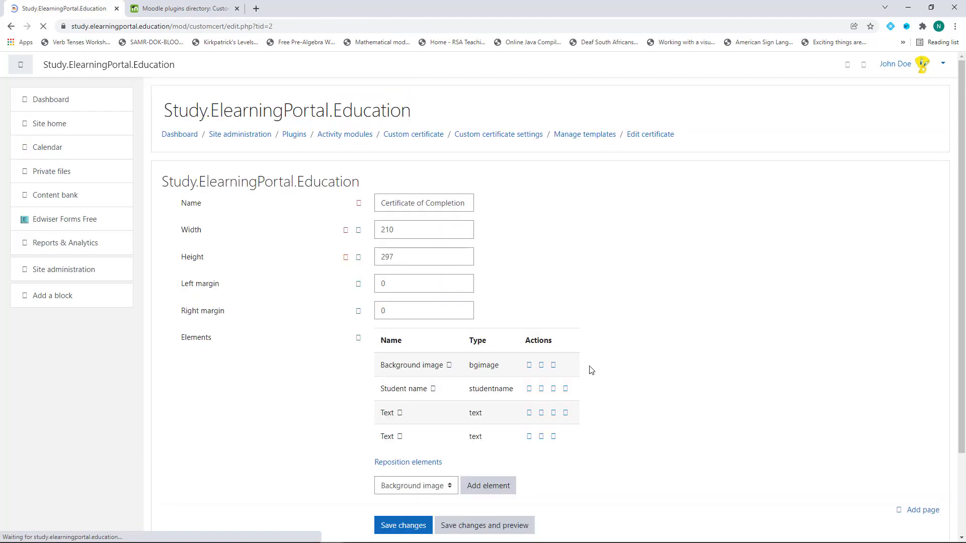
# Reposition the "WITHIN THE CATEGORY" text centred below "SUCCESSFULLY COMPLETED THE COURSE", leaving a gap between them, and save and close the layout
pyautogui.click(400, 462)
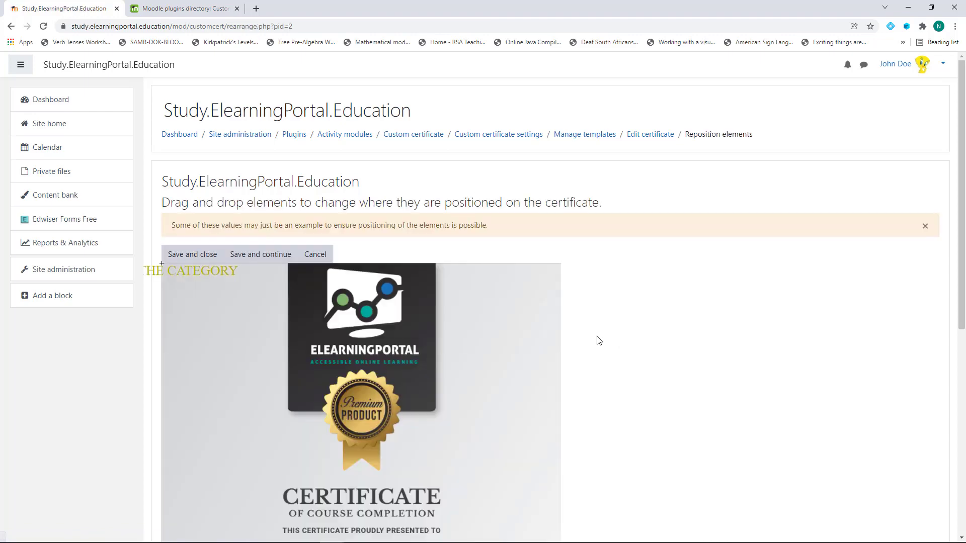
pyautogui.moveTo(182, 271); pyautogui.dragTo(343, 430)
pyautogui.scroll(-6, 335, 423)
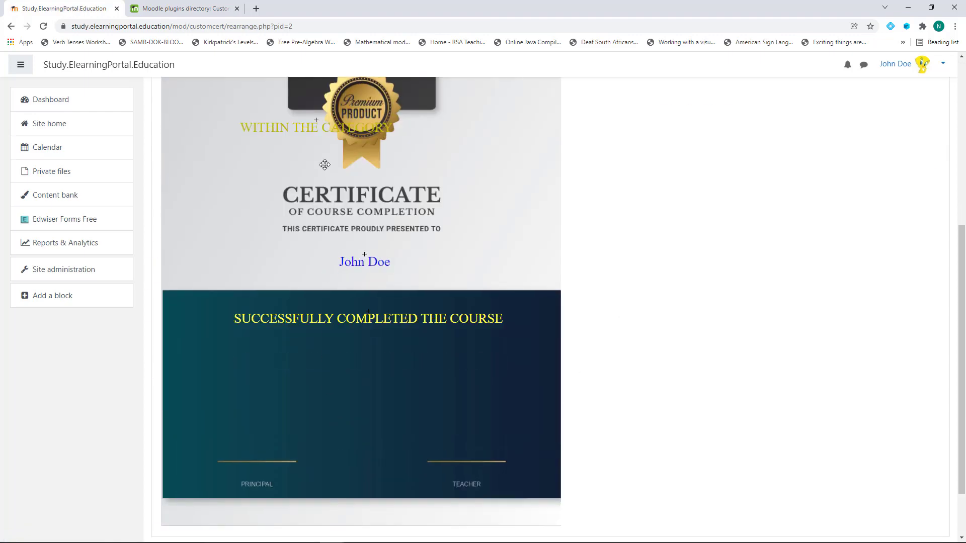
pyautogui.moveTo(322, 129); pyautogui.dragTo(378, 374)
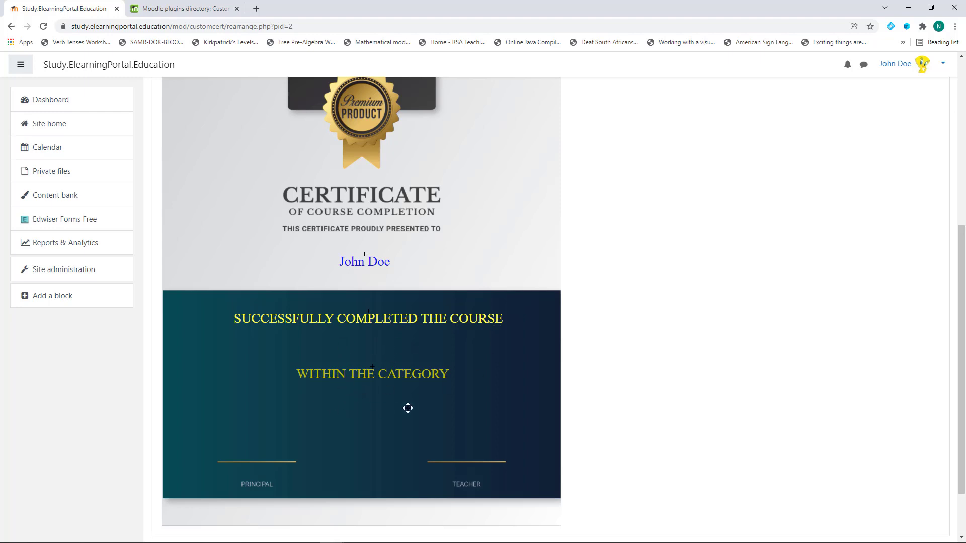
pyautogui.scroll(5, 441, 391)
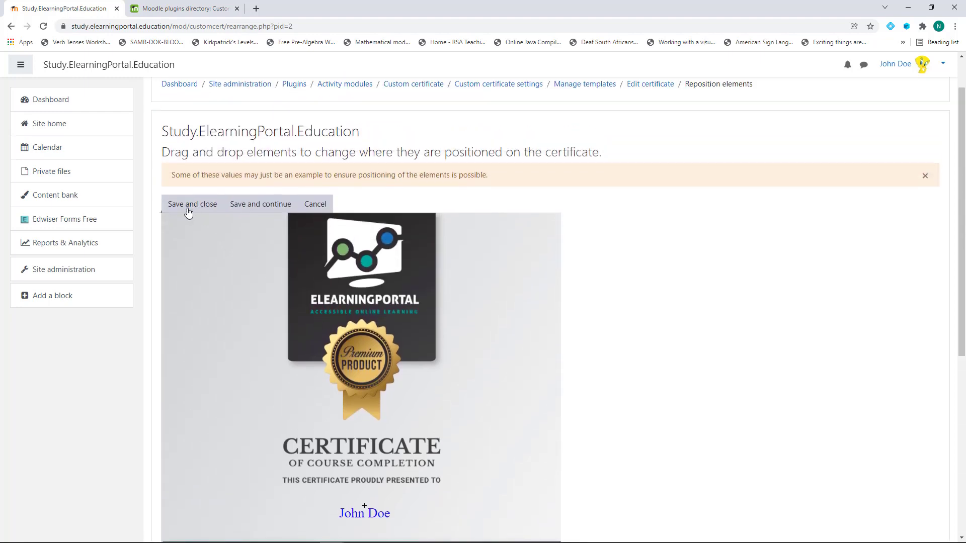
pyautogui.click(188, 213)
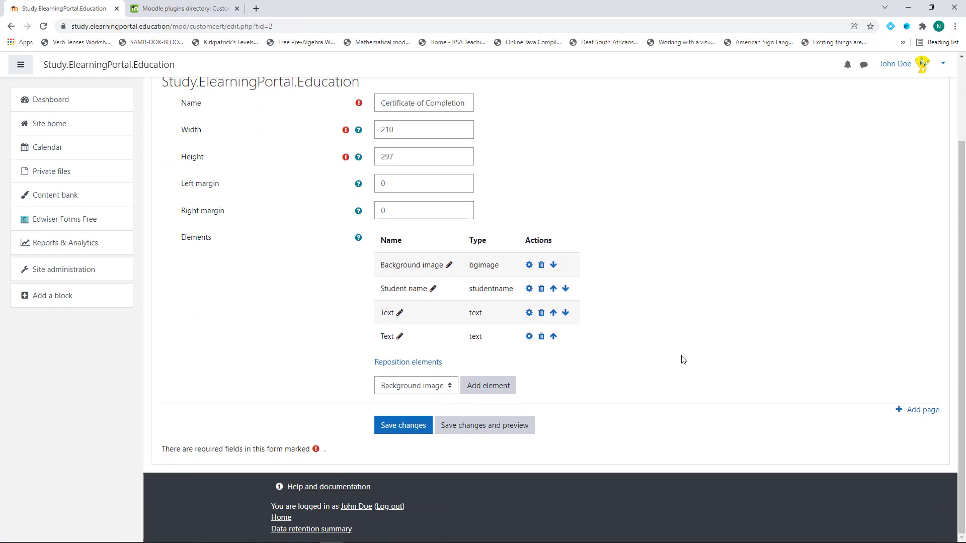
# Add a Course name element to the template with font size 20, and save it
pyautogui.click(450, 386)
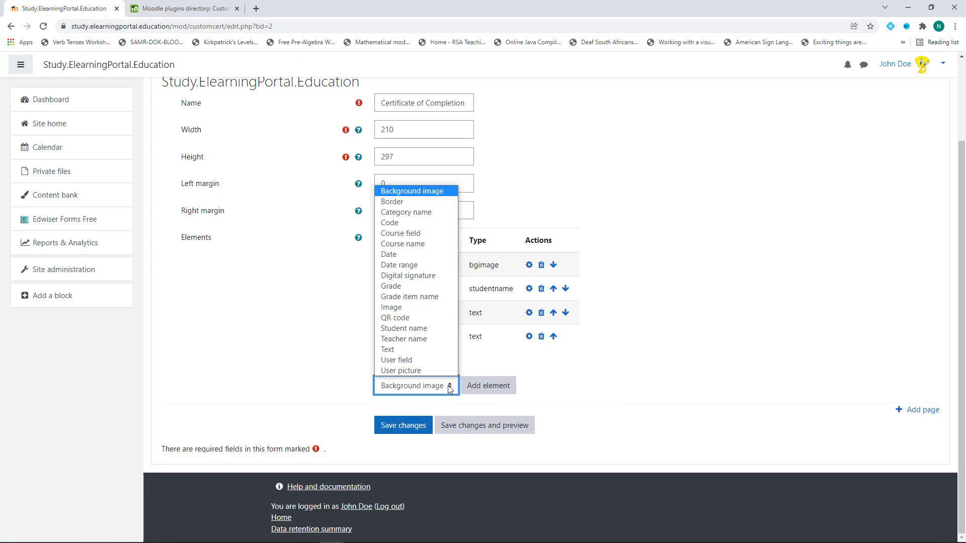
pyautogui.click(415, 244)
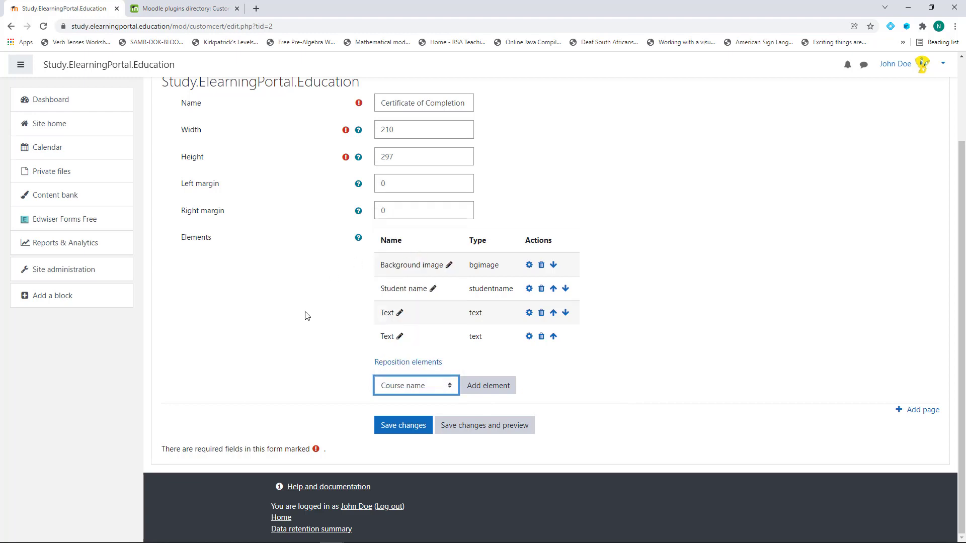
pyautogui.click(488, 385)
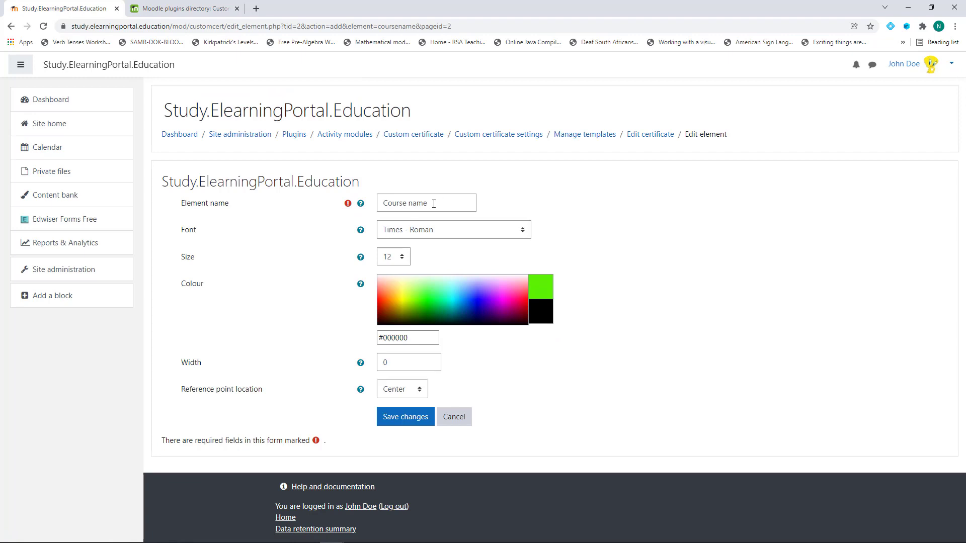
pyautogui.click(402, 259)
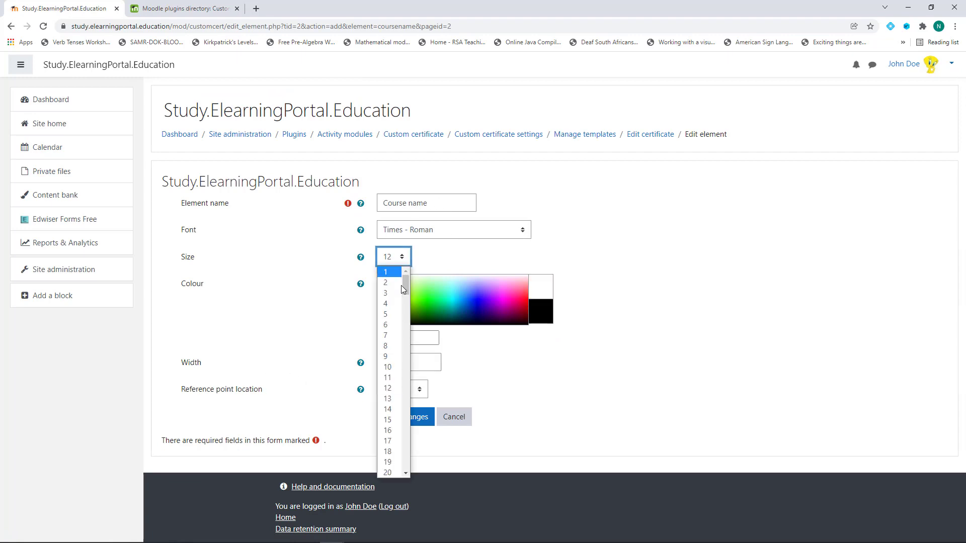
pyautogui.click(395, 473)
pyautogui.click(408, 420)
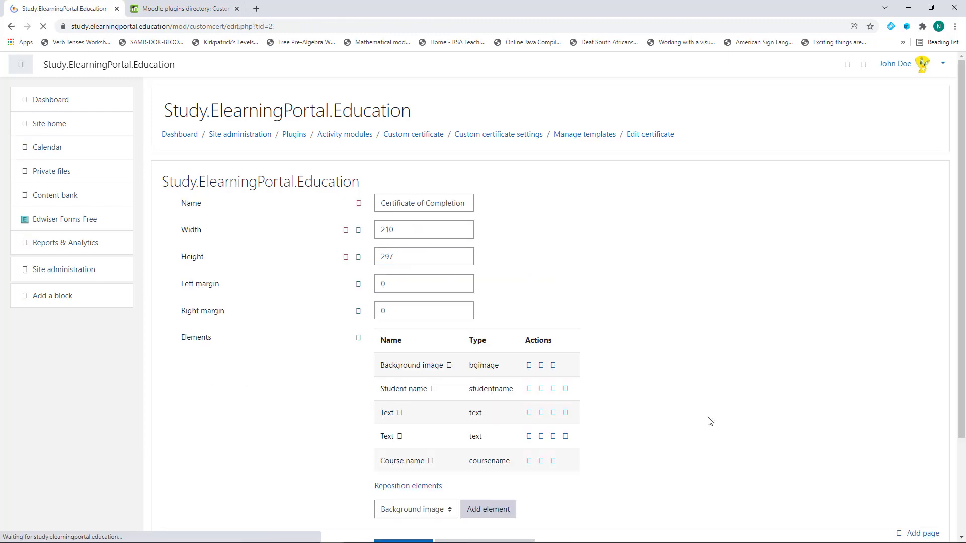
# Reposition the course name between "SUCCESSFULLY COMPLETED THE COURSE" and "WITHIN THE CATEGORY" on the certificate
pyautogui.scroll(-2, 690, 369)
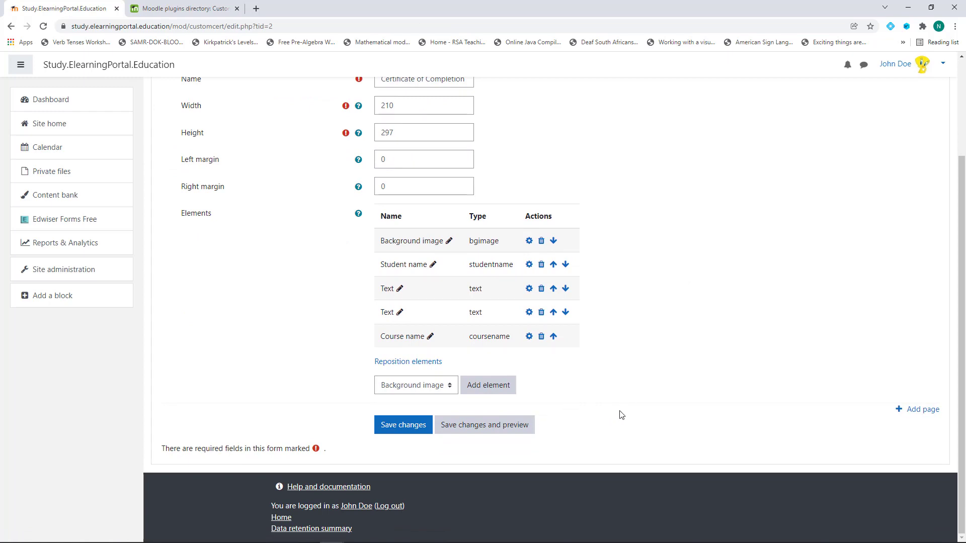
pyautogui.click(389, 363)
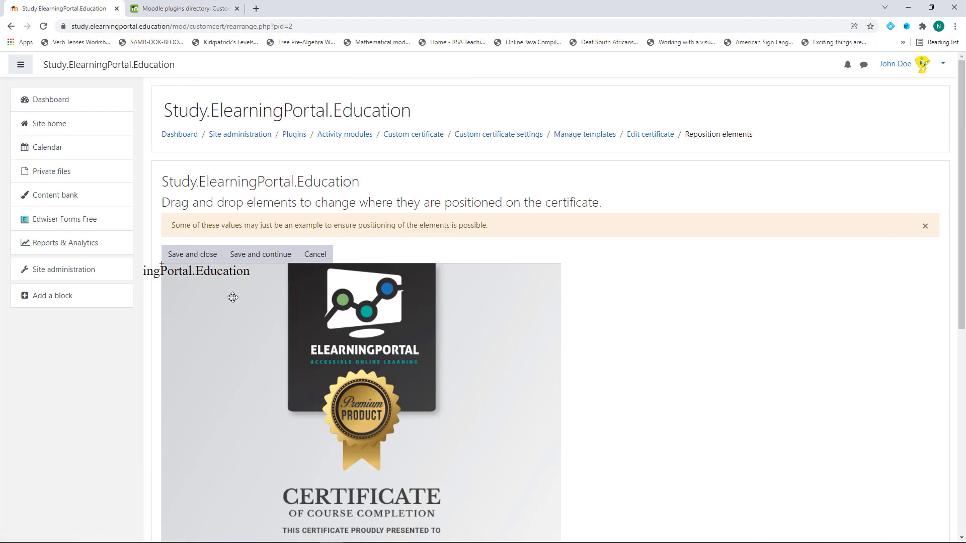
pyautogui.moveTo(201, 274); pyautogui.dragTo(388, 462)
pyautogui.scroll(-4, 388, 462)
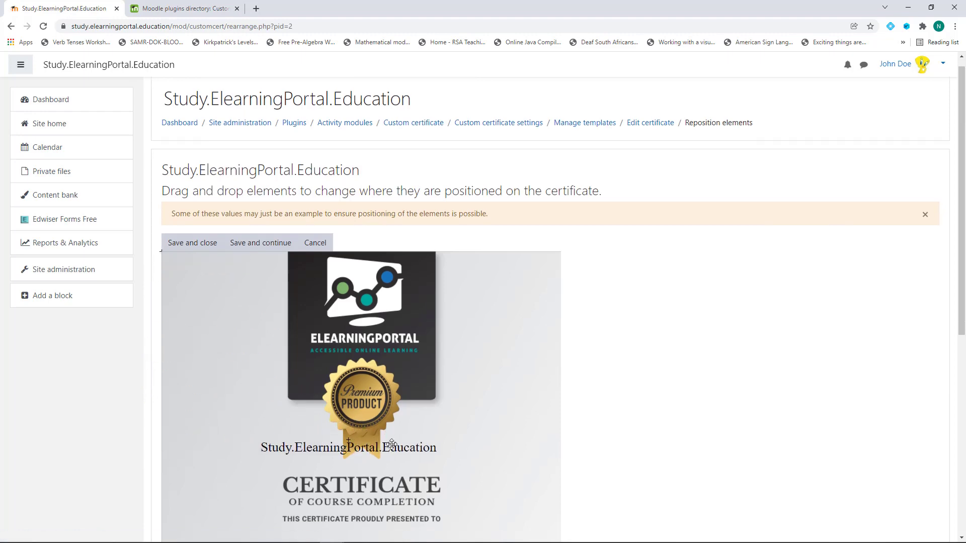
pyautogui.moveTo(374, 260); pyautogui.dragTo(405, 448)
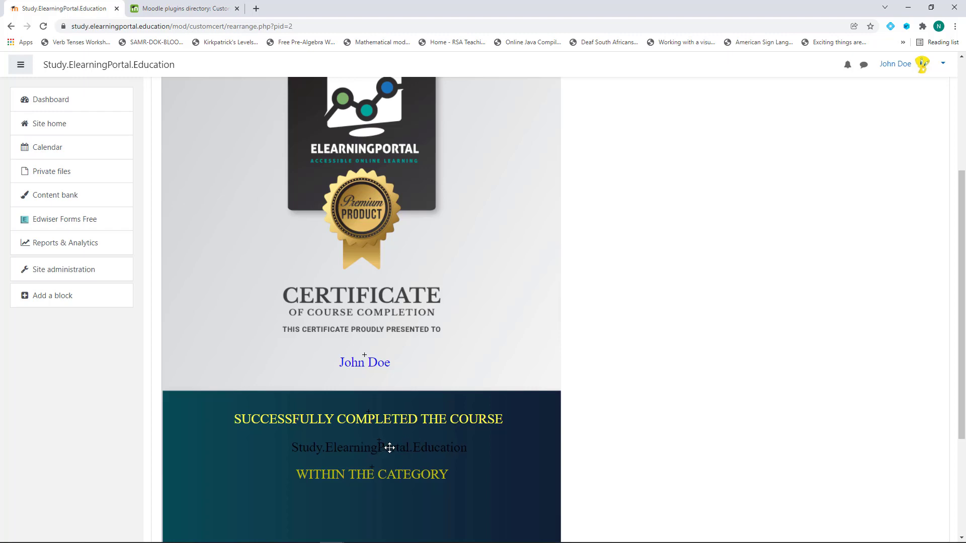
pyautogui.click(389, 448)
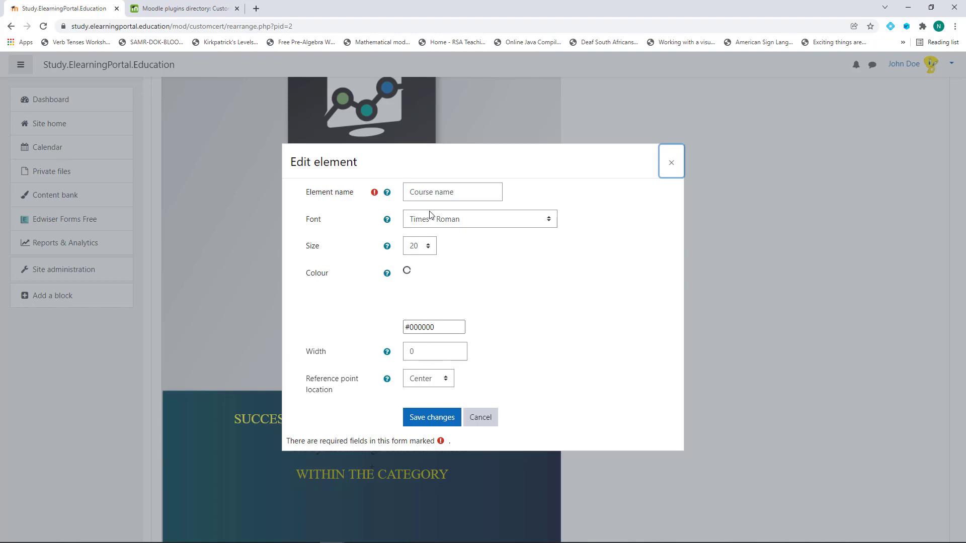
pyautogui.click(672, 163)
pyautogui.click(430, 422)
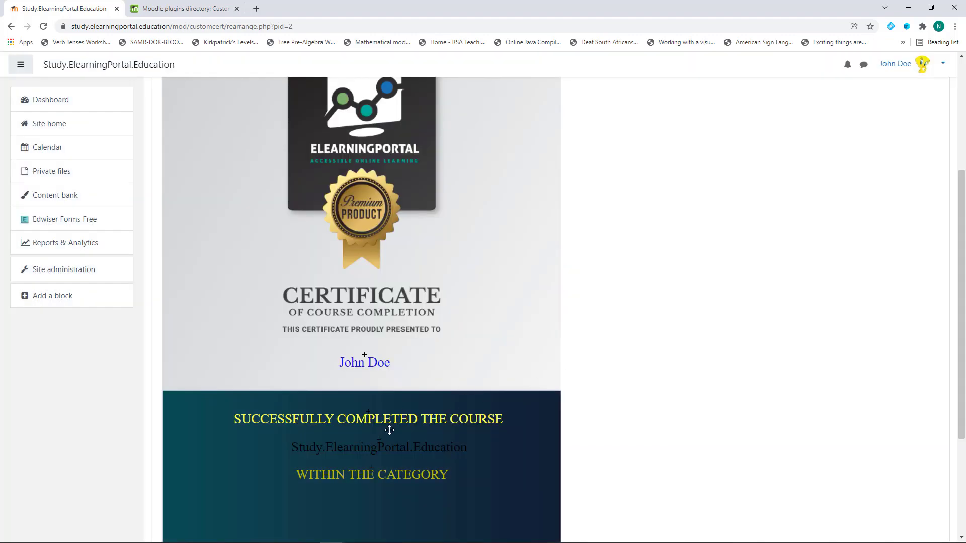
# Save and close the certificate layout with the repositioned course name
pyautogui.scroll(-3, 428, 378)
pyautogui.scroll(6, 395, 342)
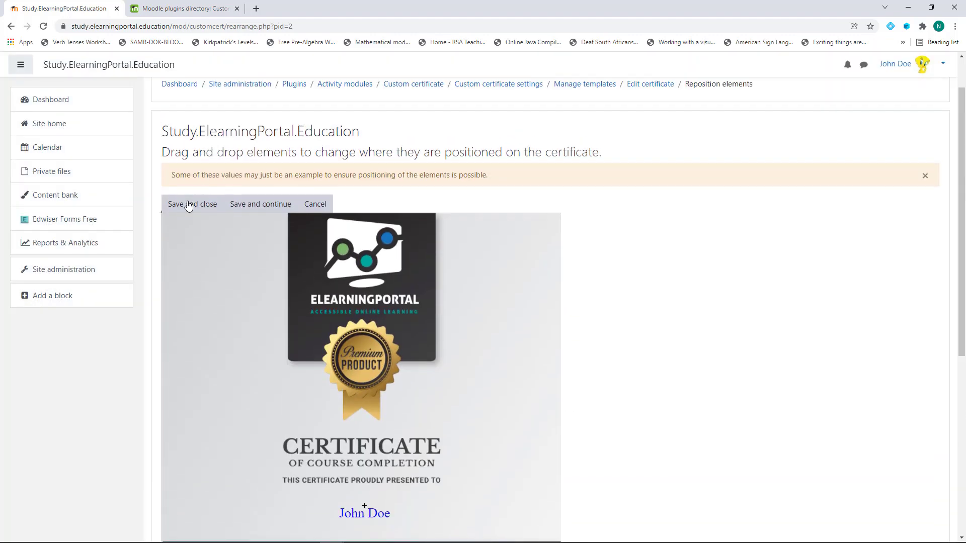
pyautogui.click(186, 205)
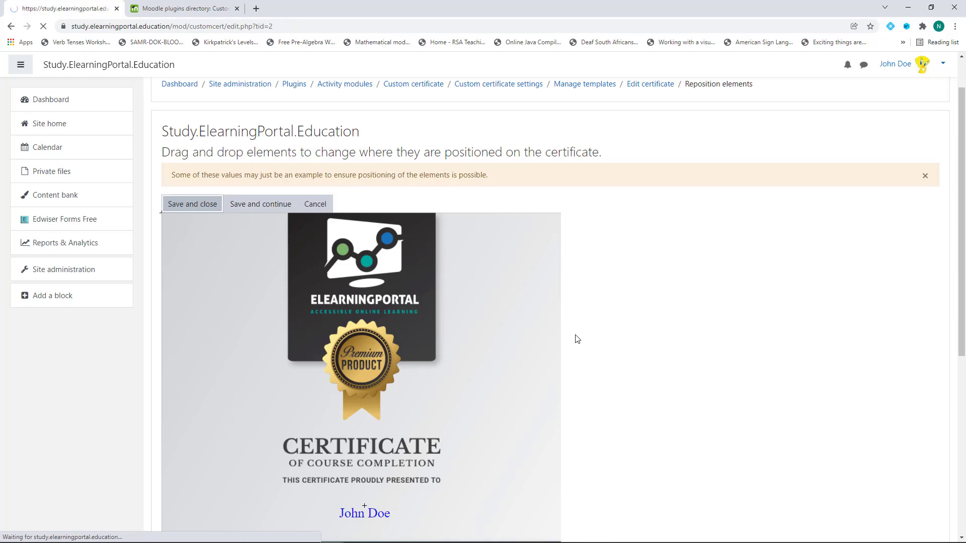
# Add a Category name element to the template with font size 20 and a yellow colour, and save it
pyautogui.scroll(-3, 288, 319)
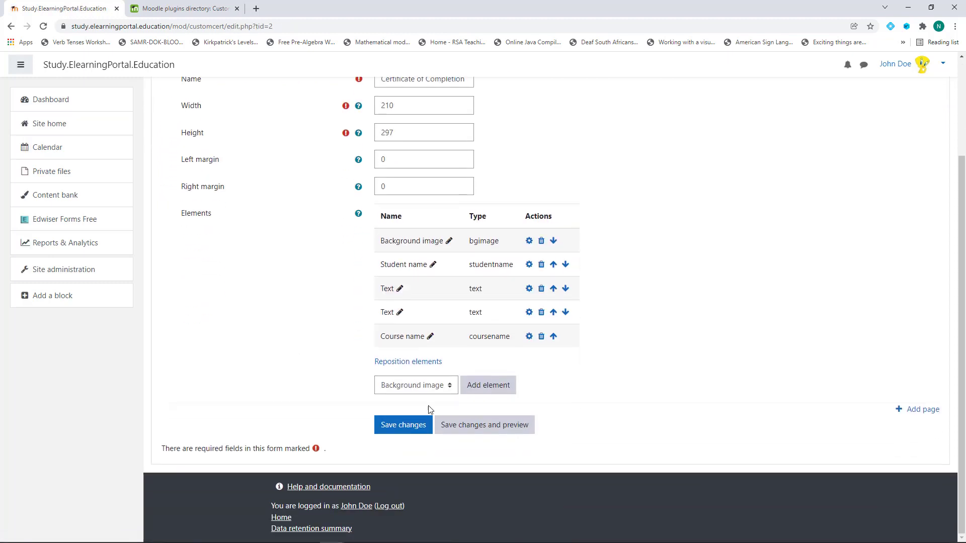
pyautogui.click(447, 390)
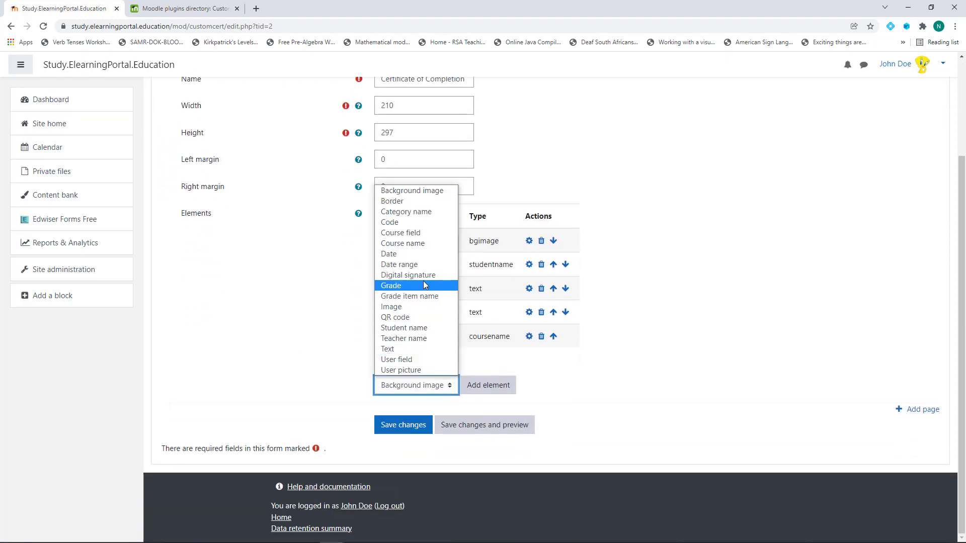
pyautogui.click(416, 212)
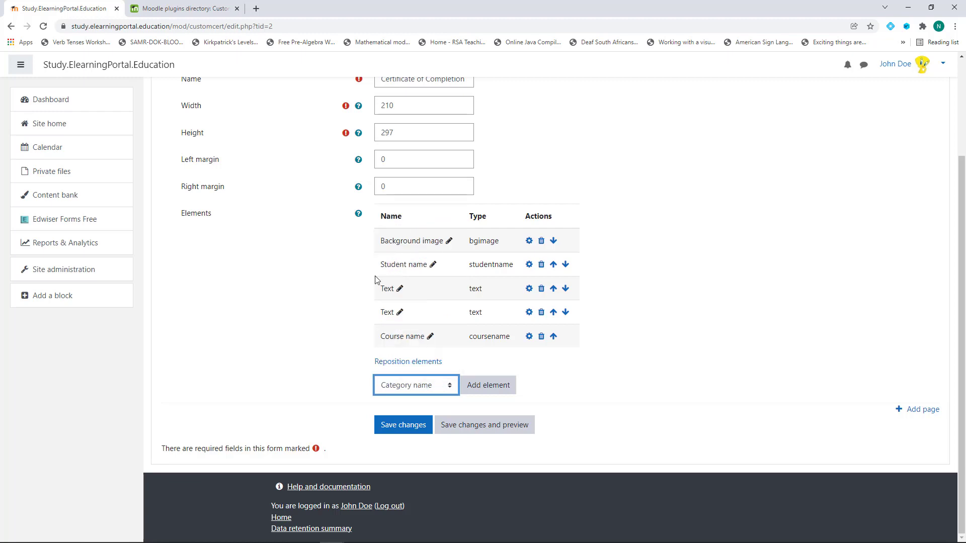
pyautogui.click(487, 385)
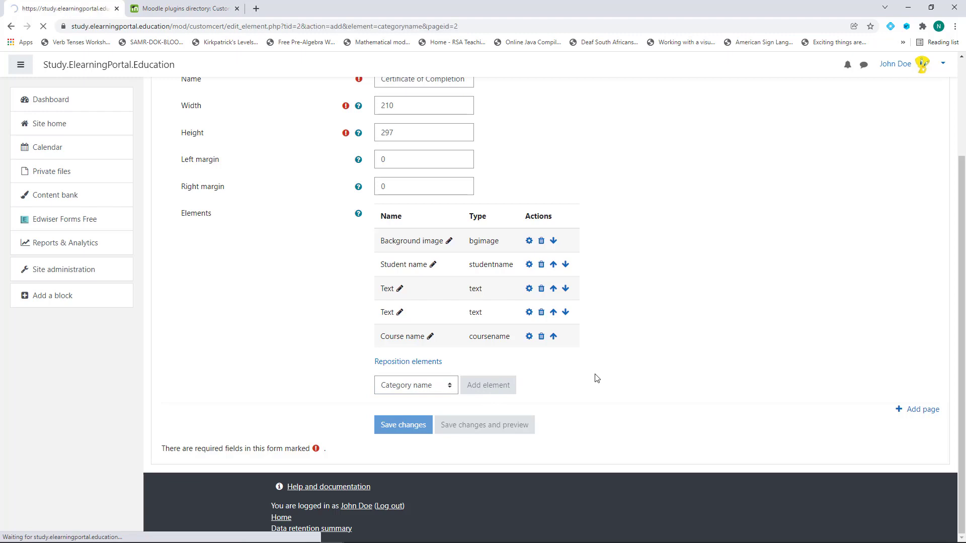
pyautogui.click(405, 258)
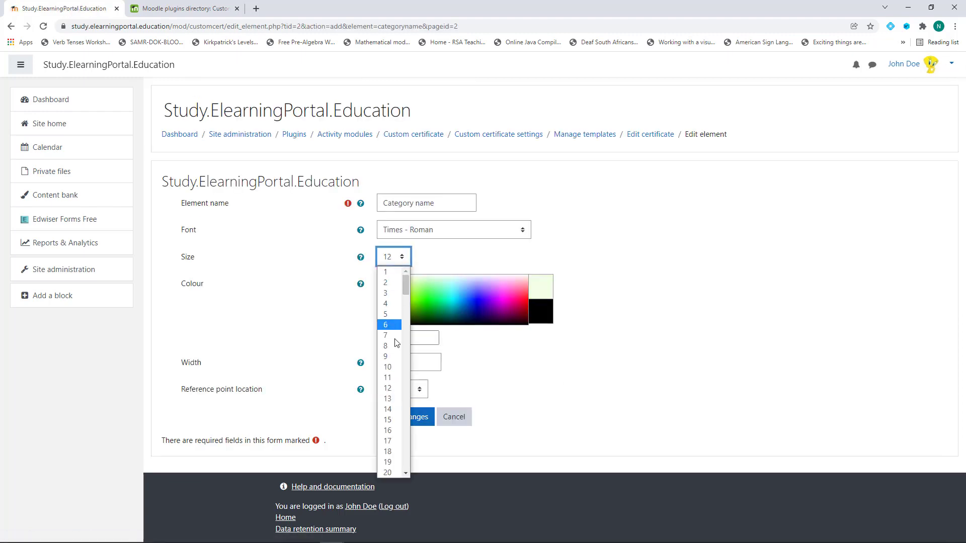
pyautogui.click(397, 473)
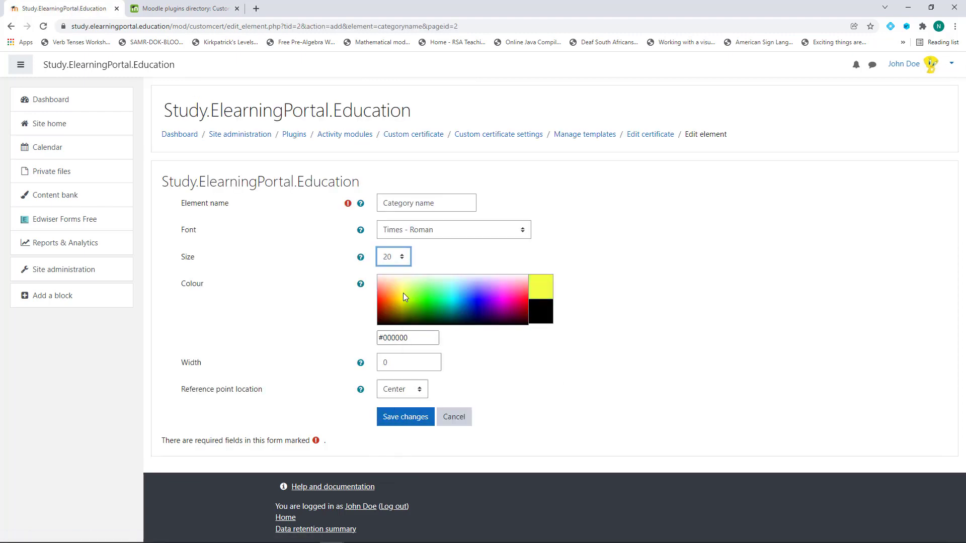
pyautogui.click(403, 292)
pyautogui.click(406, 421)
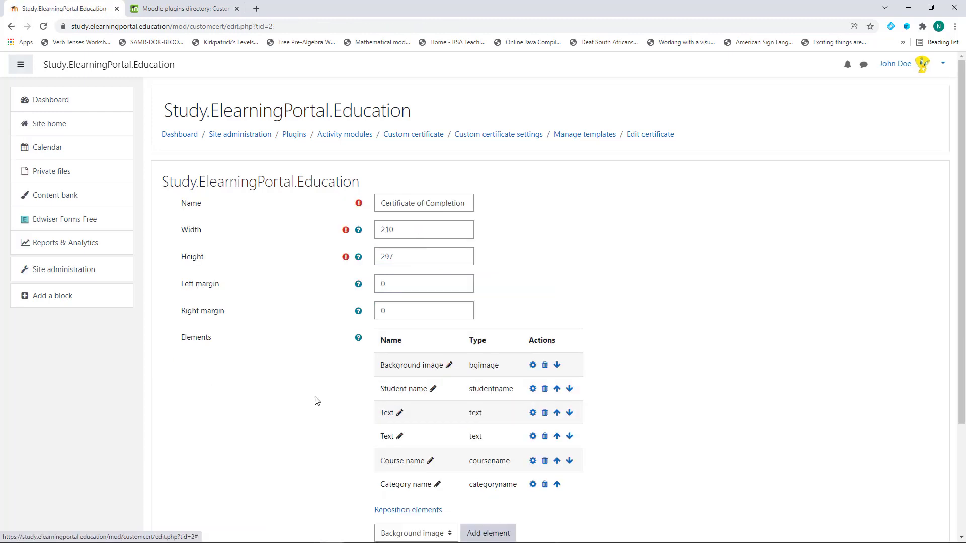
# Reposition the category name centred below "WITHIN THE CATEGORY" and adjust the course name above it, and save and close the layout
pyautogui.scroll(-2, 413, 423)
pyautogui.click(410, 410)
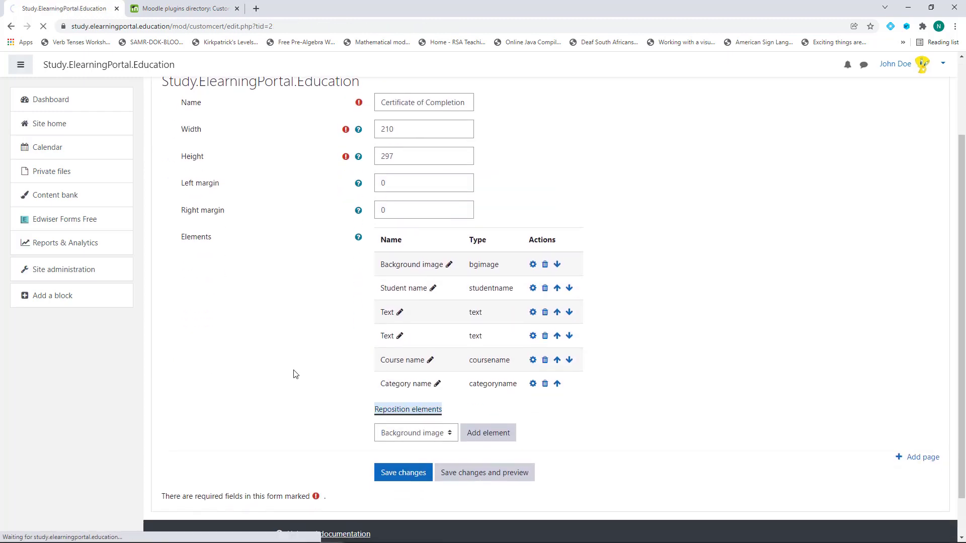
pyautogui.scroll(-3, 309, 378)
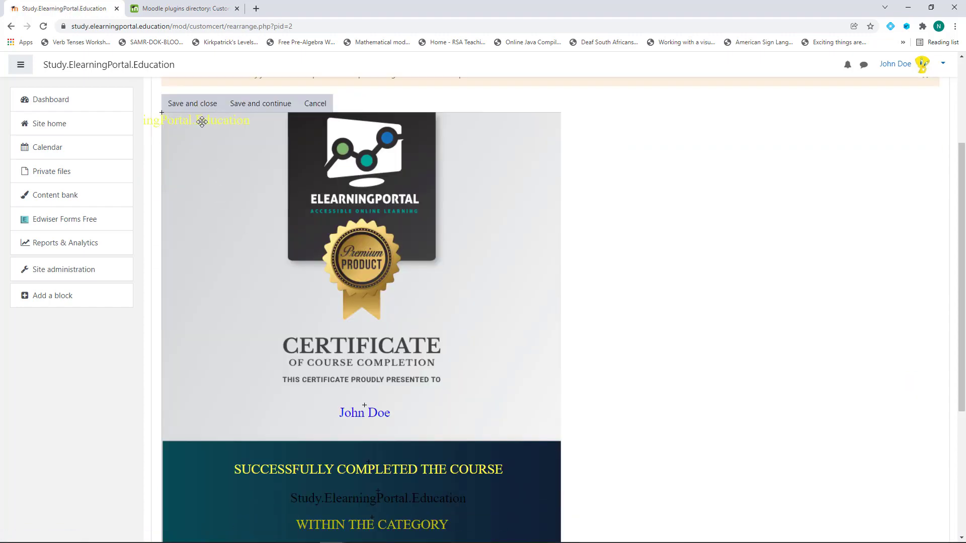
pyautogui.moveTo(202, 121); pyautogui.dragTo(425, 451)
pyautogui.scroll(-4, 426, 284)
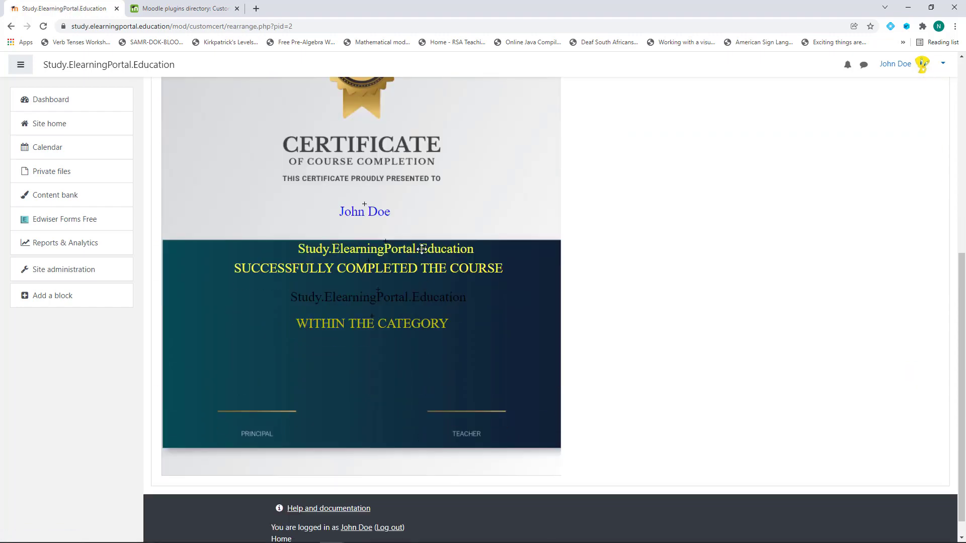
pyautogui.moveTo(422, 249); pyautogui.dragTo(411, 358)
pyautogui.moveTo(402, 296); pyautogui.dragTo(395, 329)
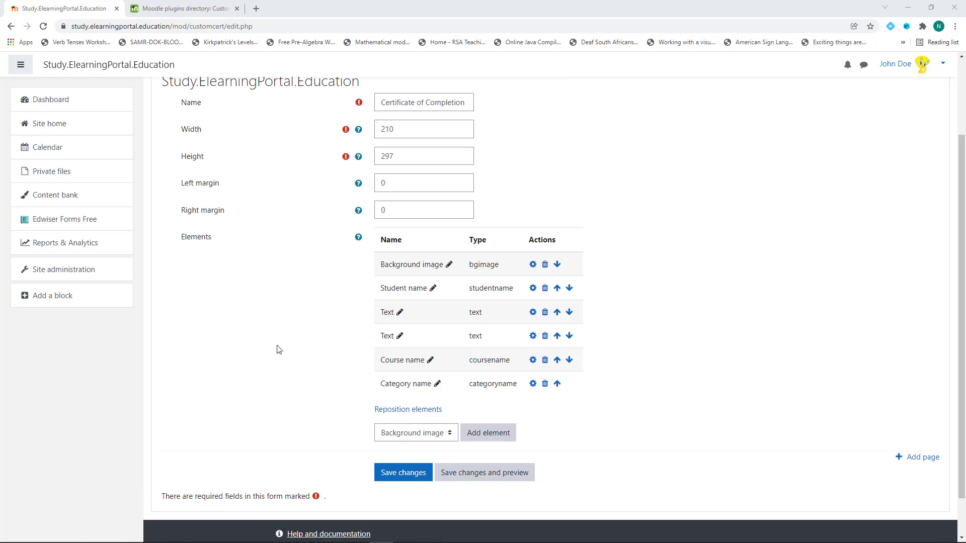
# Add a Text element containing the teacher's full name to the template and save it
pyautogui.scroll(-1, 262, 341)
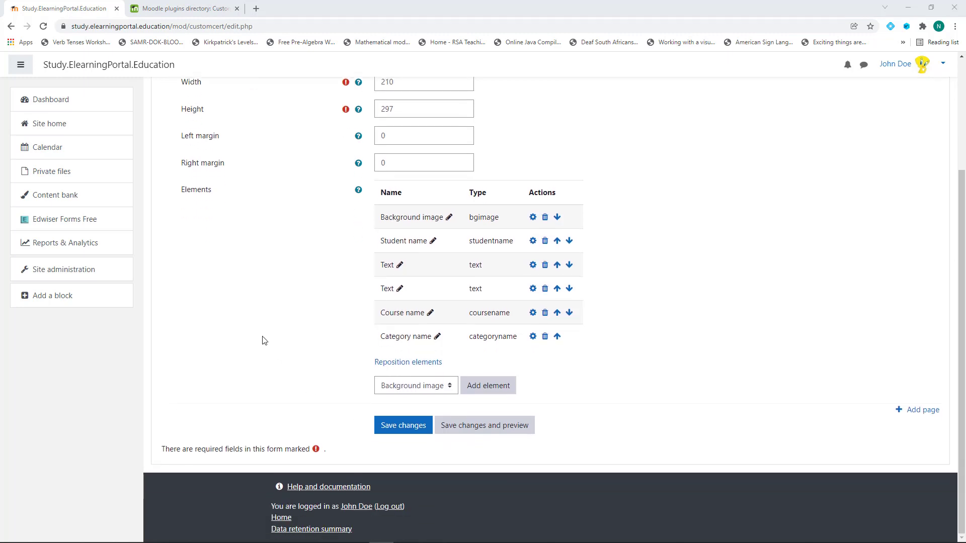
pyautogui.click(446, 389)
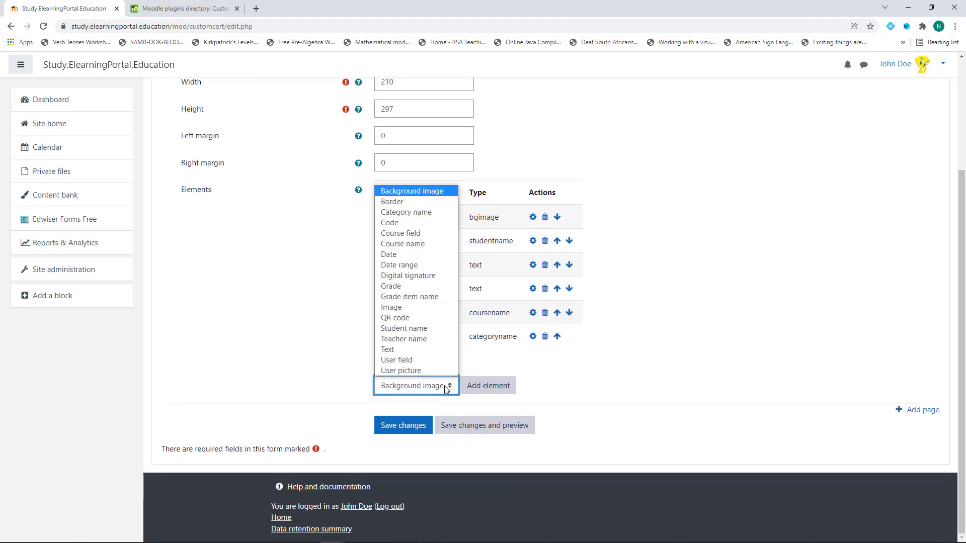
pyautogui.click(427, 350)
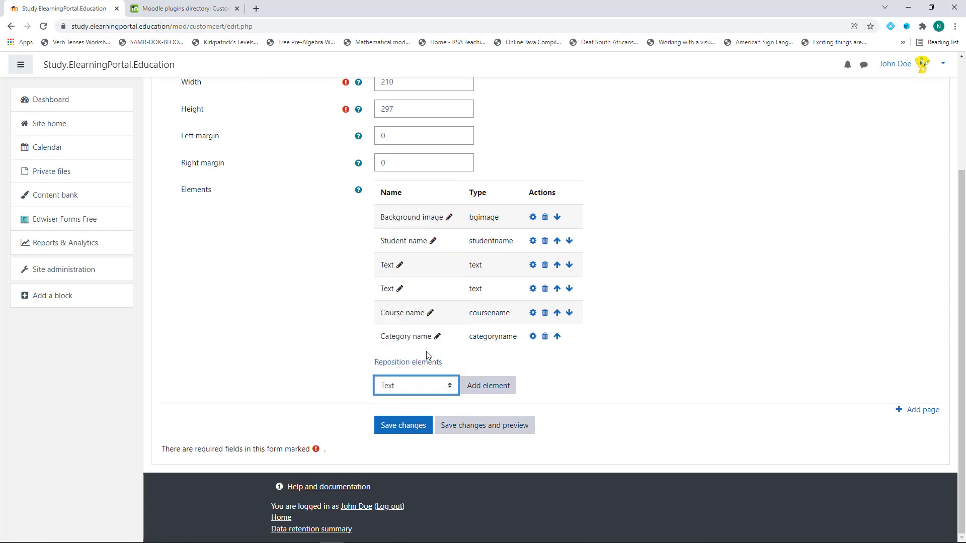
pyautogui.click(490, 387)
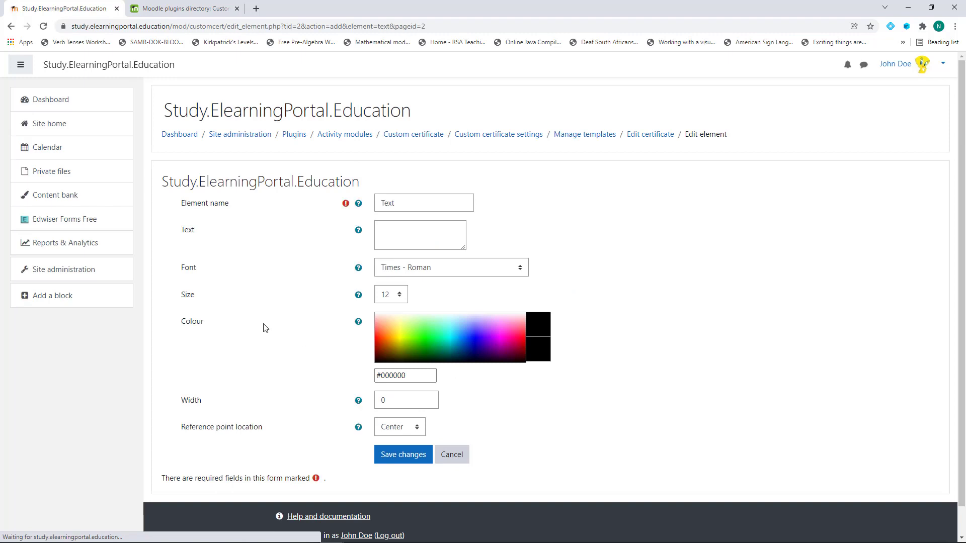
pyautogui.click(404, 233)
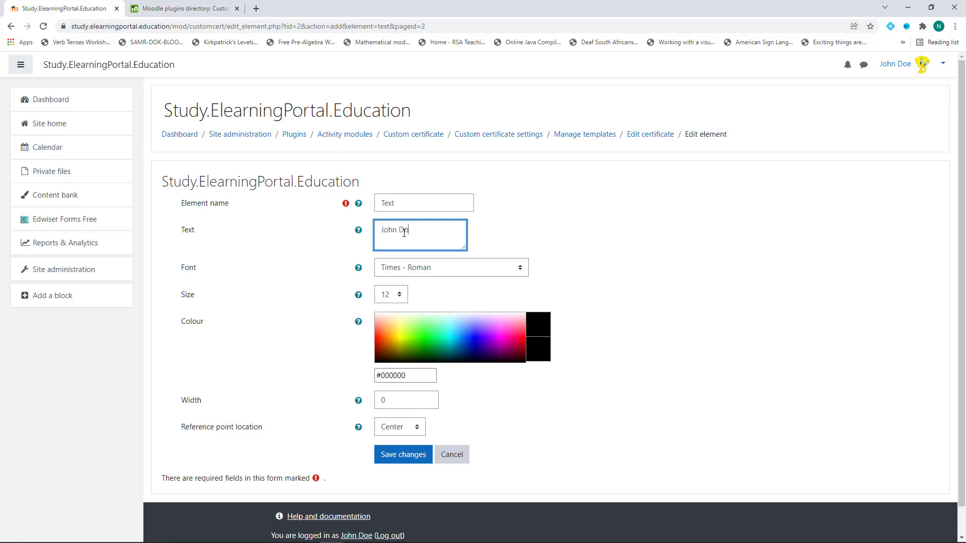
pyautogui.click(395, 457)
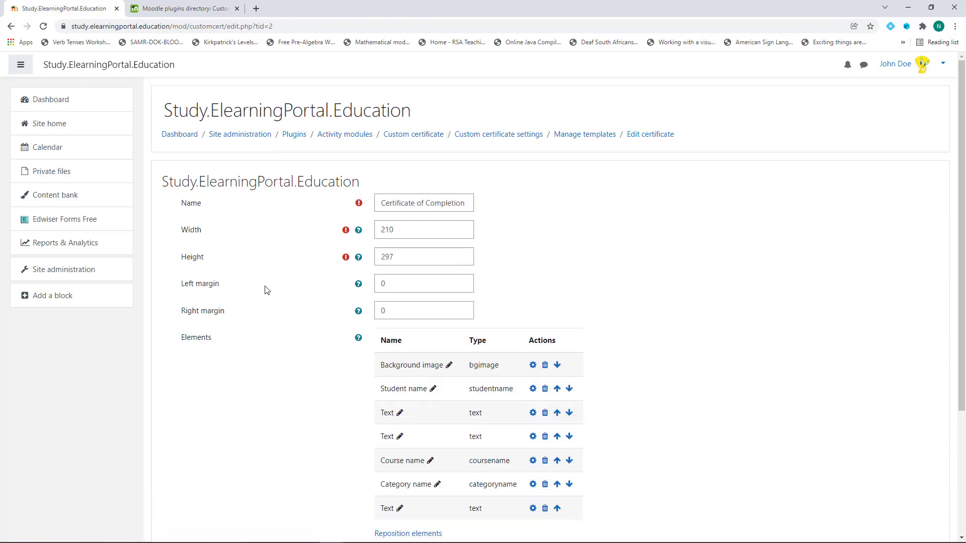
# Reposition the teacher's name onto the signature line above "TEACHER" on the certificate
pyautogui.scroll(-3, 390, 368)
pyautogui.click(396, 363)
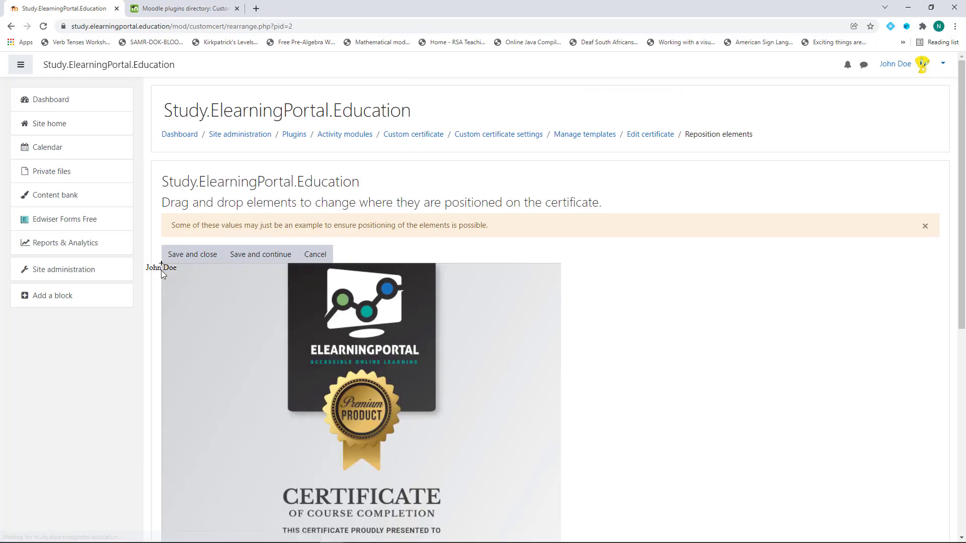
pyautogui.moveTo(206, 333); pyautogui.dragTo(243, 419)
pyautogui.scroll(-6, 240, 403)
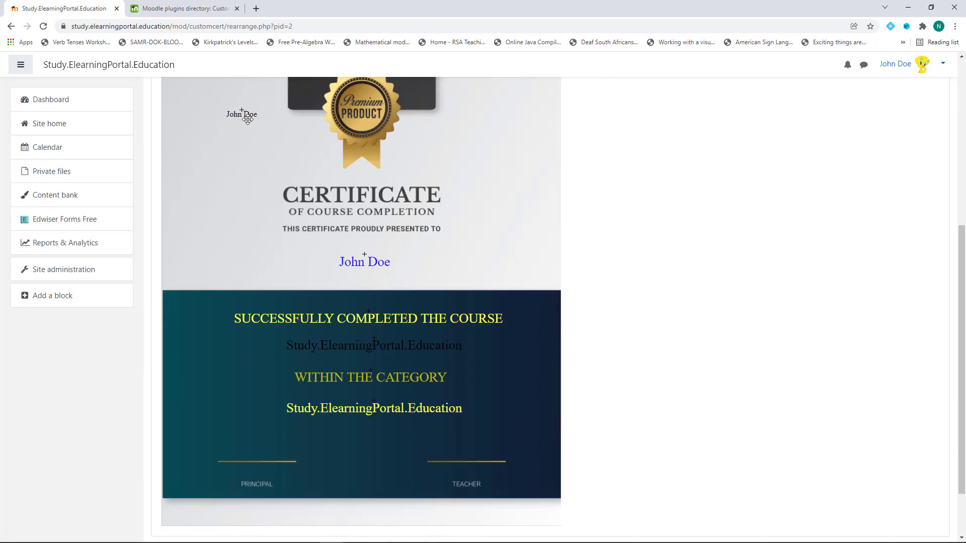
pyautogui.moveTo(245, 150)
pyautogui.mouseDown()
pyautogui.moveTo(453, 472)
pyautogui.moveTo(463, 450)
pyautogui.moveTo(472, 455)
pyautogui.mouseUp()
# Set the teacher name element's colour to #FFFBD6 and its font size to 20, and save the element
pyautogui.click(472, 454)
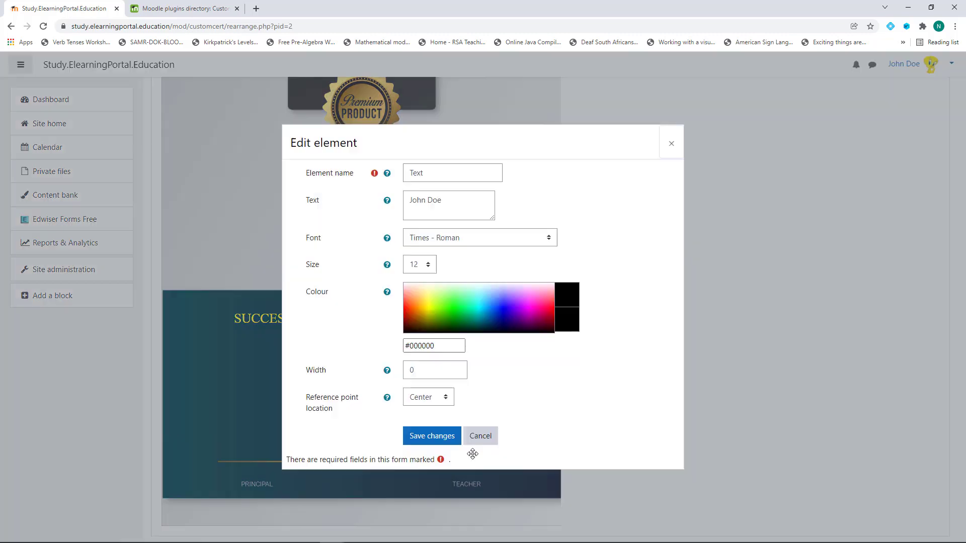
pyautogui.click(432, 438)
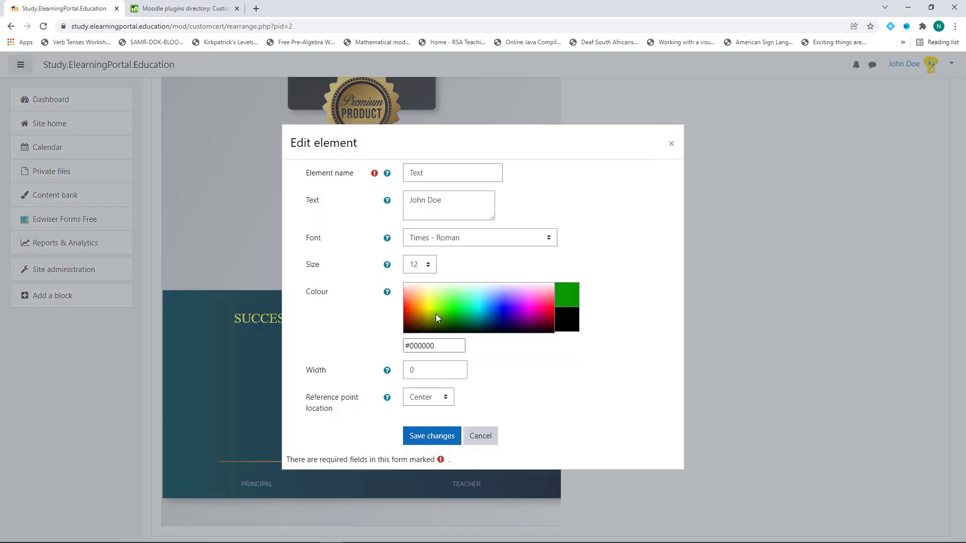
pyautogui.click(428, 288)
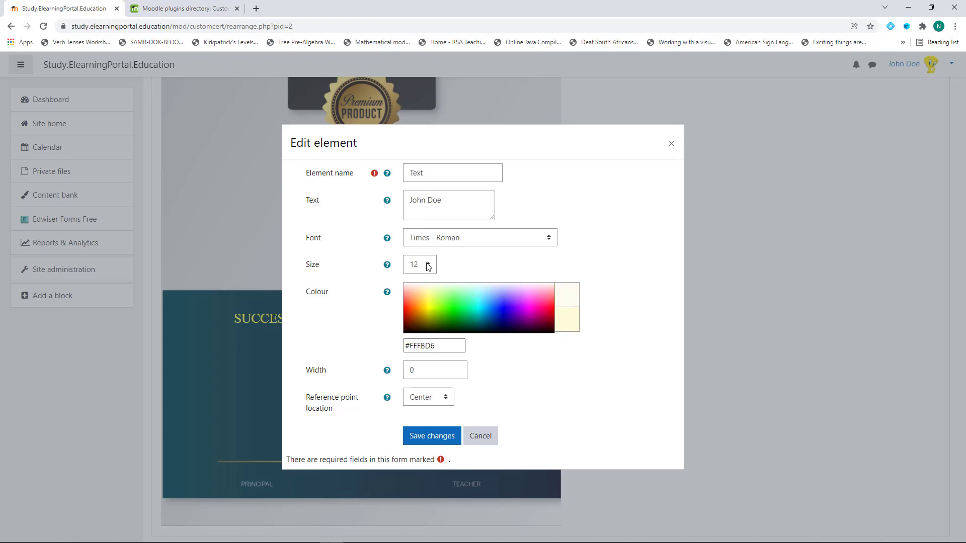
pyautogui.click(425, 264)
pyautogui.click(416, 480)
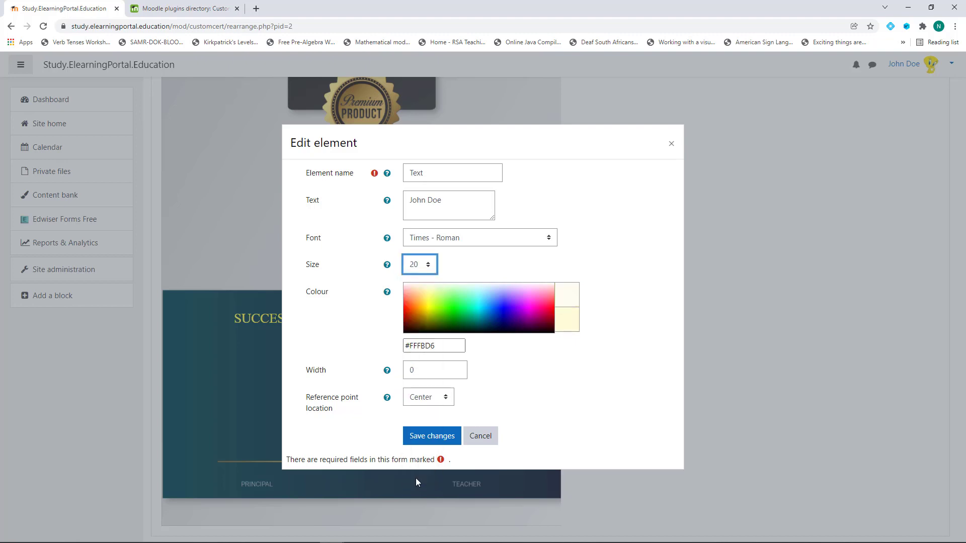
pyautogui.click(426, 439)
pyautogui.click(423, 438)
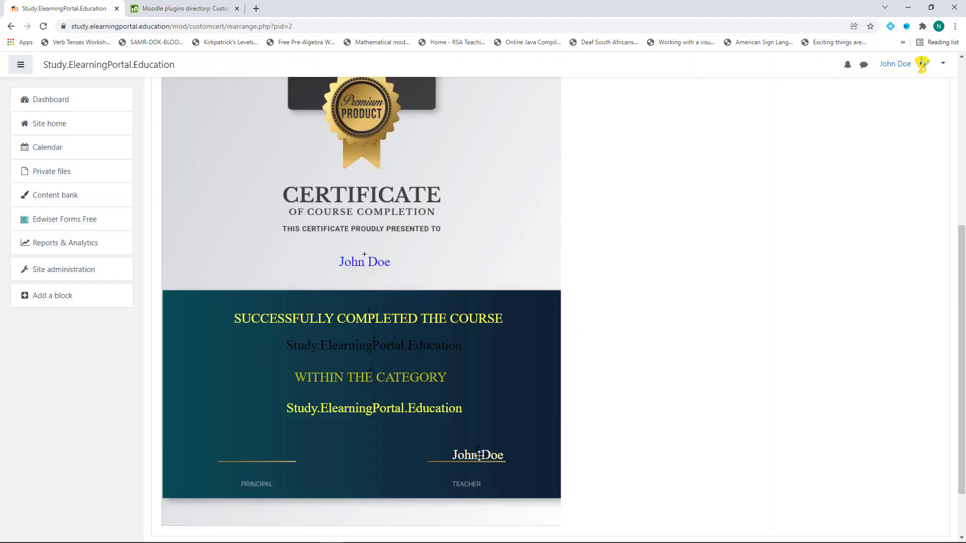
# Centre the teacher's name over the "TEACHER" signature line, and save and close the layout
pyautogui.moveTo(479, 456); pyautogui.dragTo(471, 454)
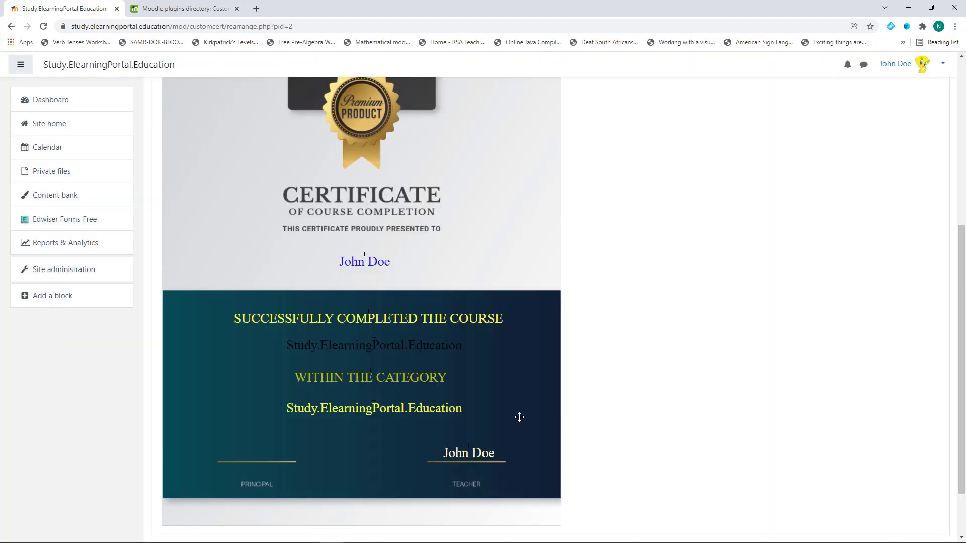
pyautogui.scroll(3, 212, 153)
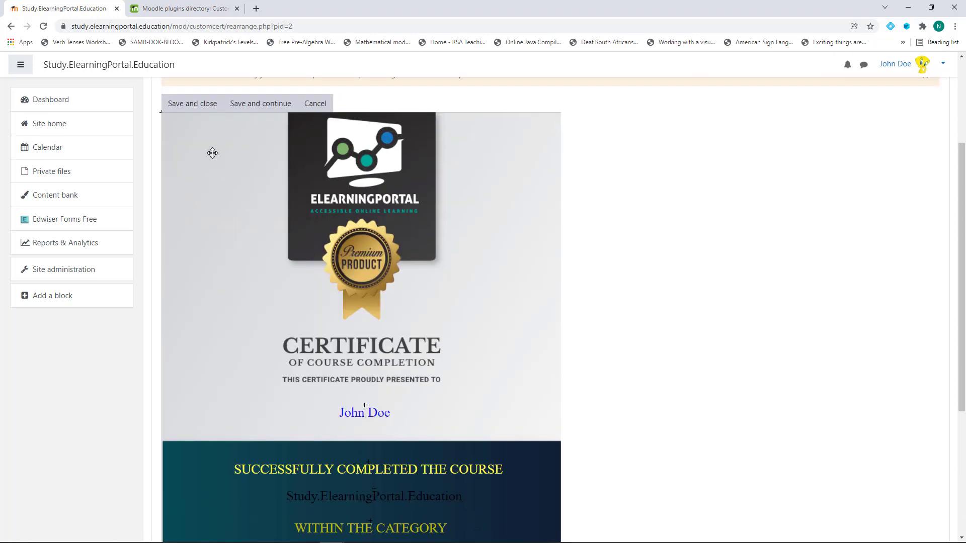
pyautogui.click(191, 107)
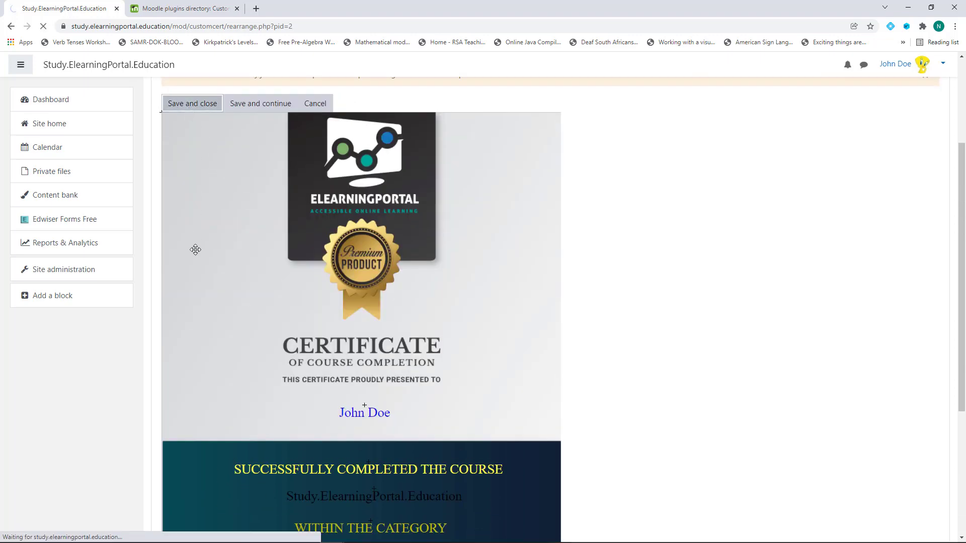
# Add another Text element containing the second signatory's full name, with font size 20 and a pale colour, and save it
pyautogui.scroll(-3, 355, 406)
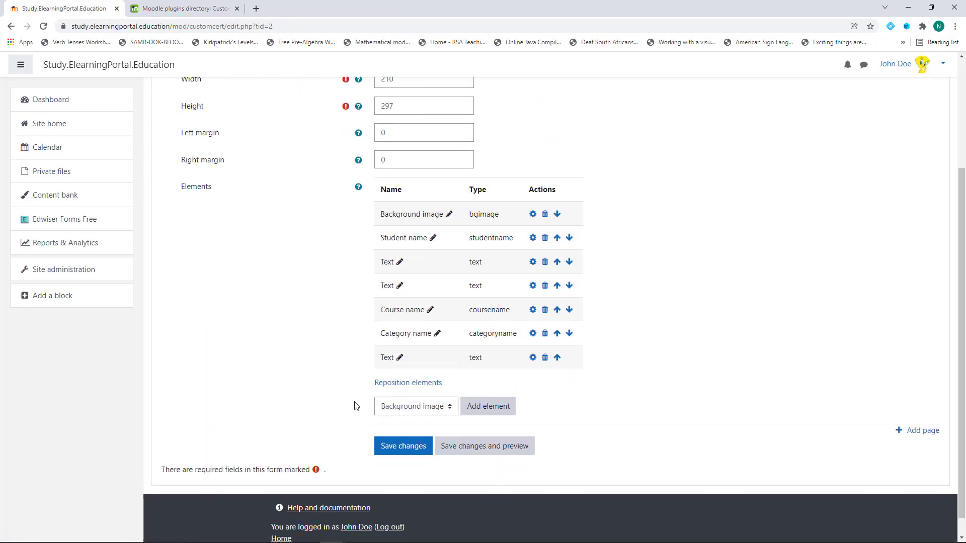
pyautogui.click(438, 407)
pyautogui.click(405, 377)
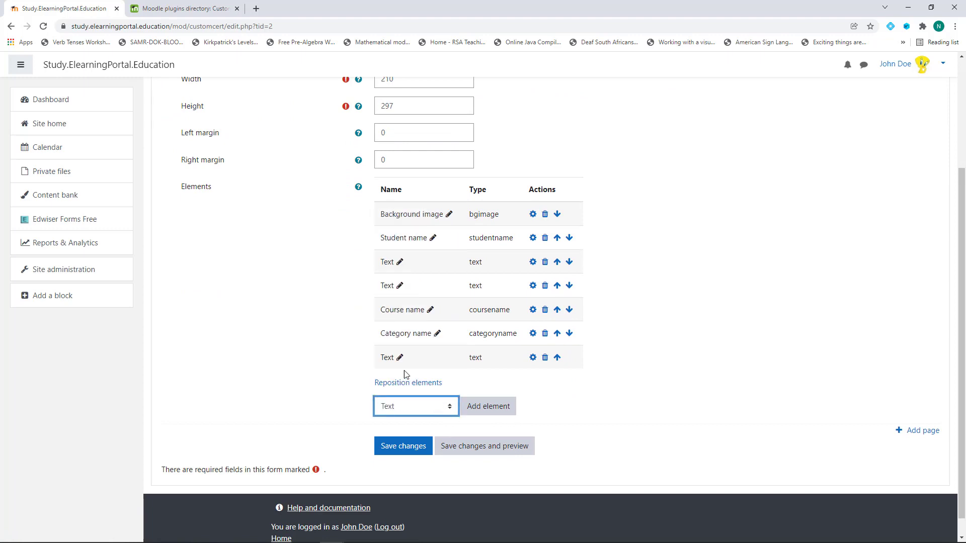
pyautogui.click(488, 407)
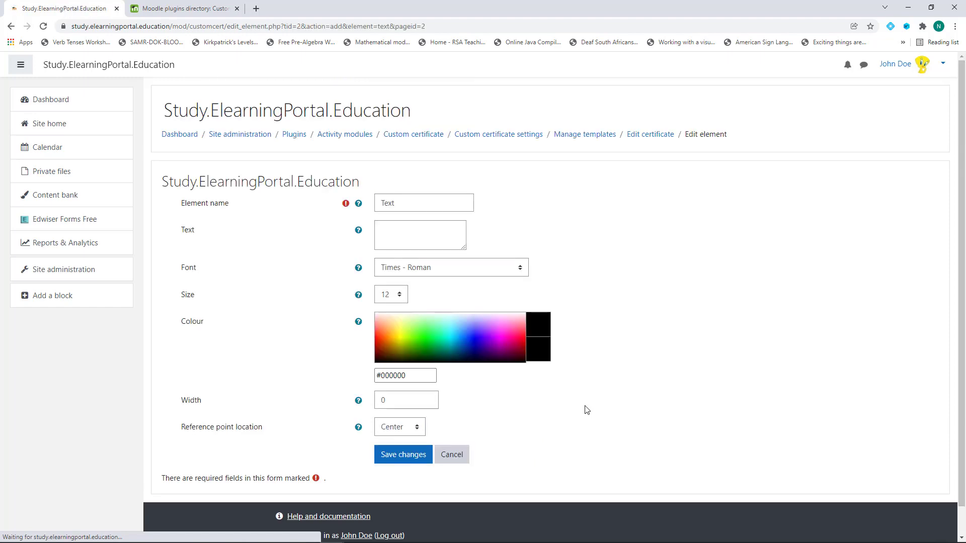
pyautogui.click(392, 230)
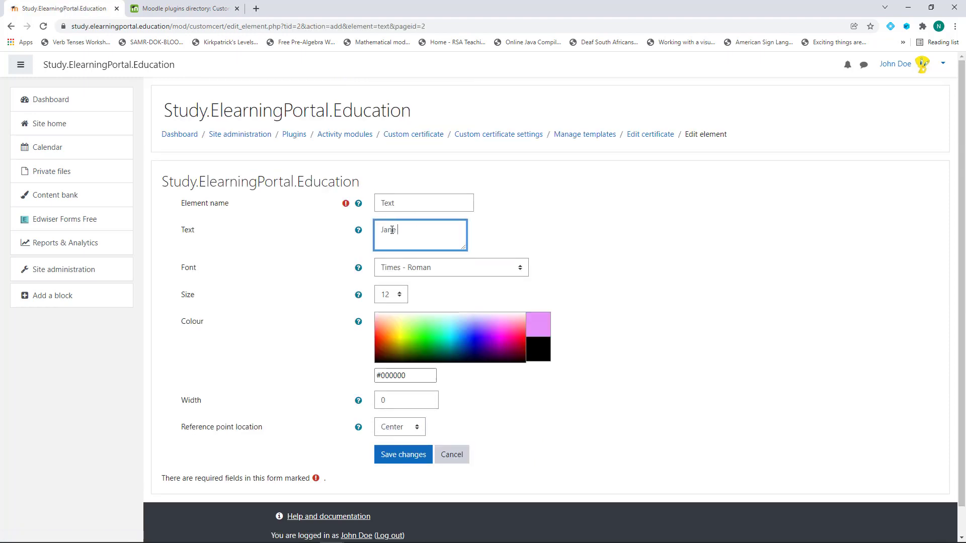
pyautogui.write('Jane Doe')
pyautogui.scroll(-1, 362, 282)
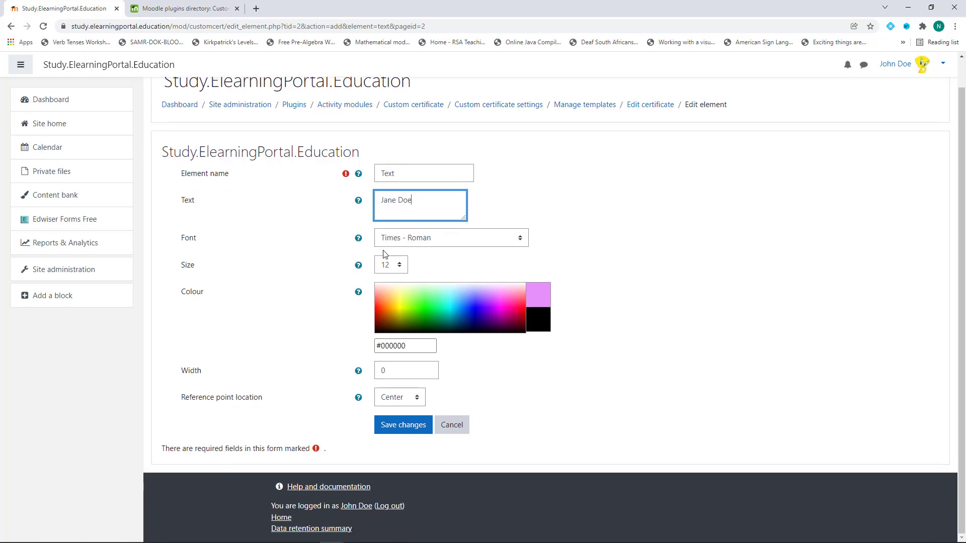
pyautogui.click(399, 267)
pyautogui.click(391, 480)
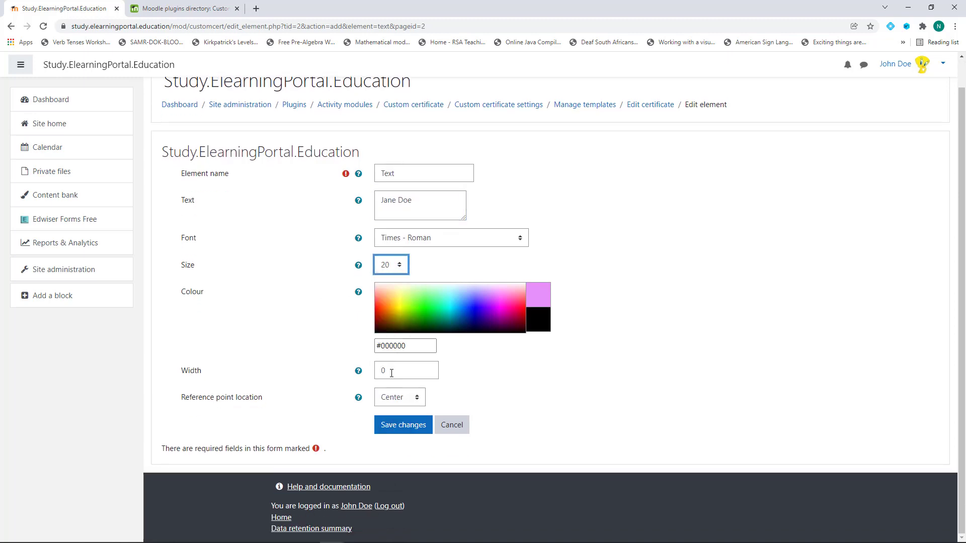
pyautogui.click(397, 285)
pyautogui.click(403, 425)
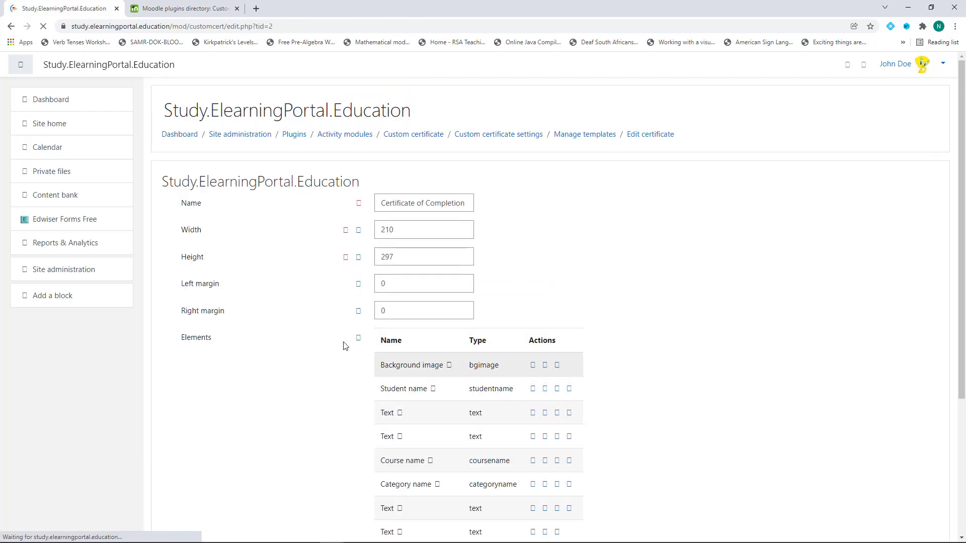
# Reposition the second signatory's name onto the signature line above "PRINCIPAL" on the certificate
pyautogui.scroll(-4, 291, 338)
pyautogui.click(408, 364)
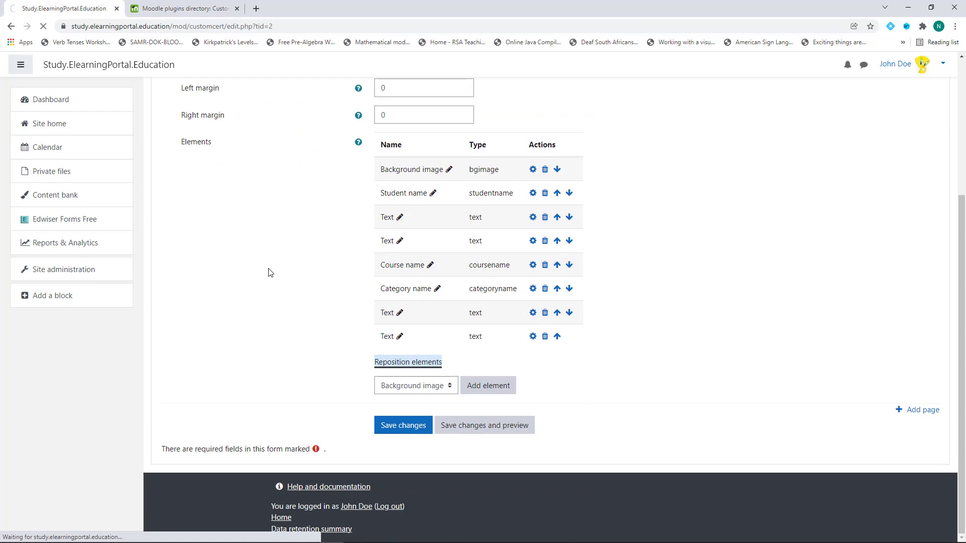
pyautogui.scroll(-3, 270, 272)
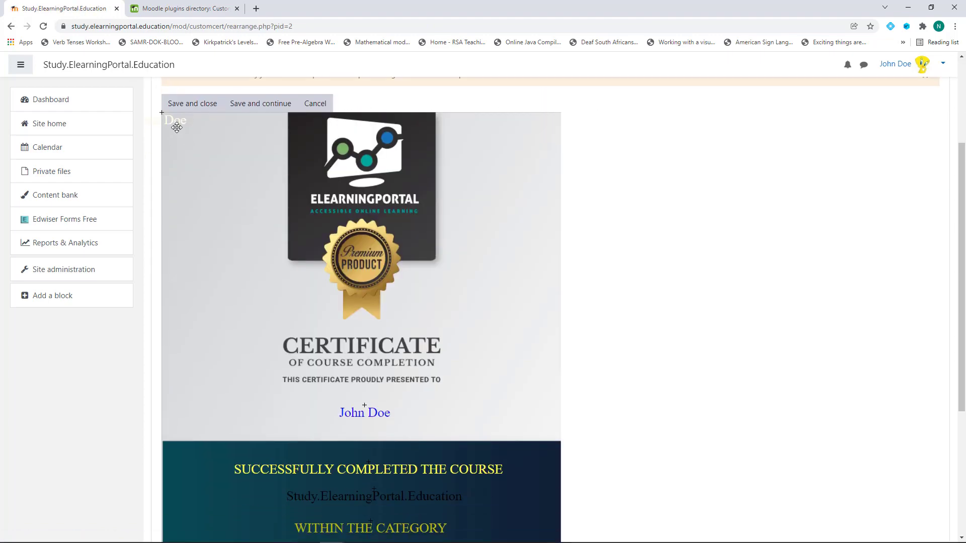
pyautogui.moveTo(227, 259); pyautogui.dragTo(309, 468)
pyautogui.scroll(-4, 309, 287)
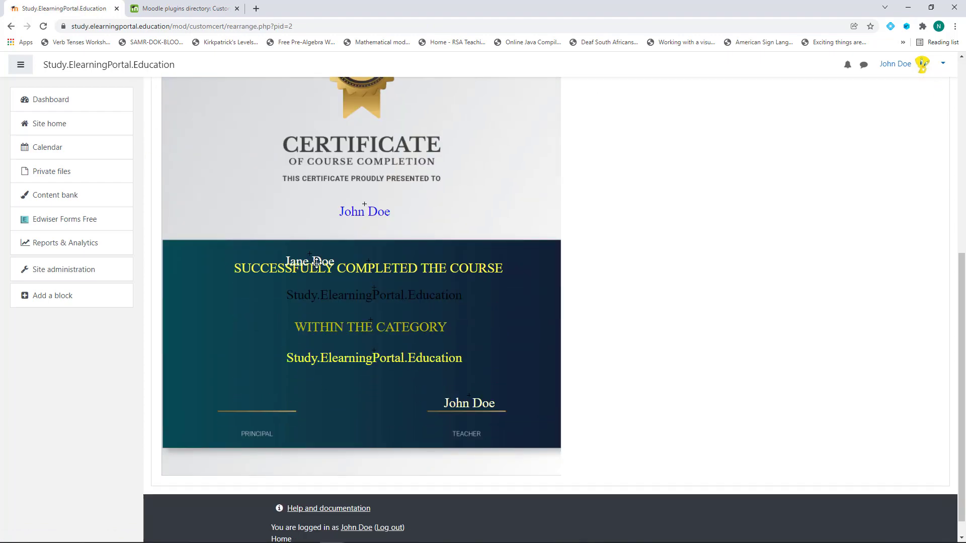
pyautogui.moveTo(317, 261)
pyautogui.mouseDown()
pyautogui.moveTo(254, 381)
pyautogui.moveTo(264, 403)
pyautogui.mouseUp()
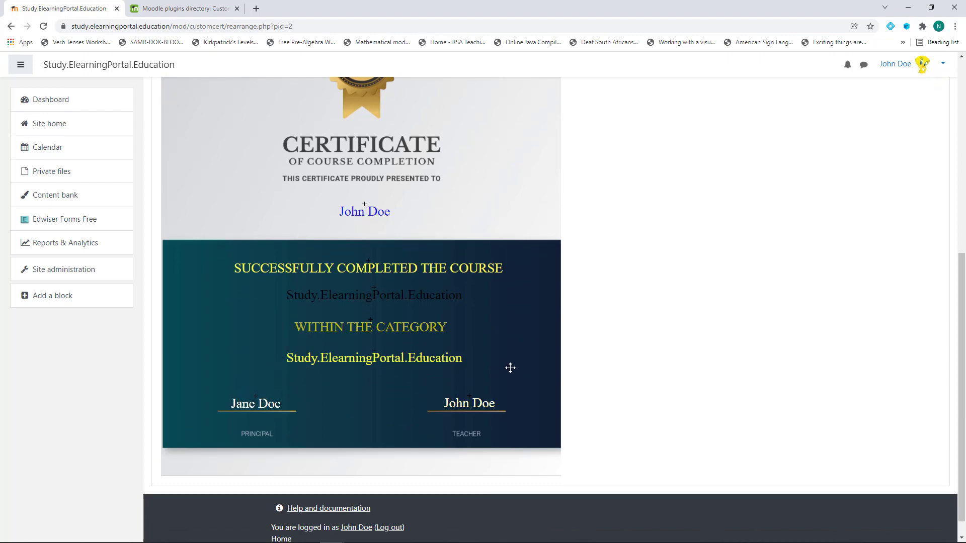
# Save and close the element layout, and save the changes to the Certificate of Completion template
pyautogui.scroll(5, 517, 363)
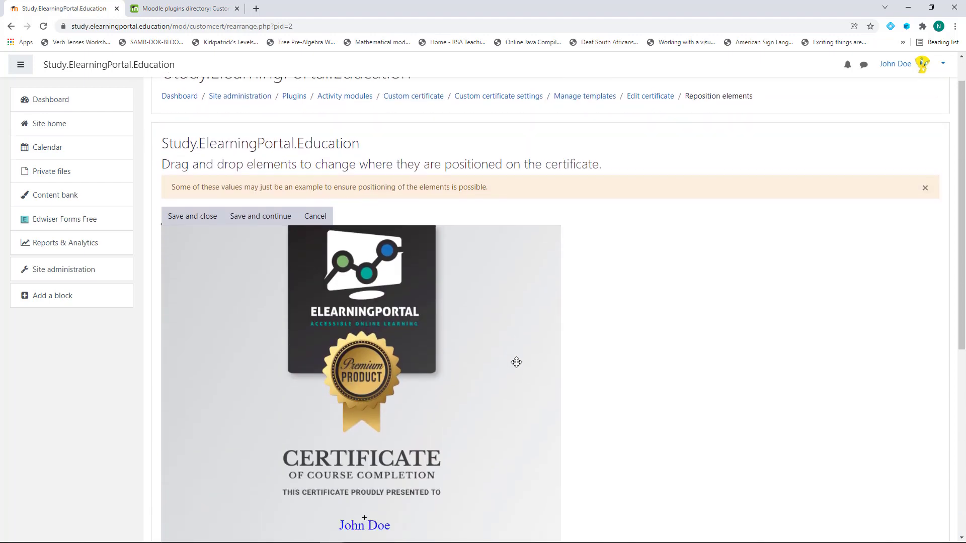
pyautogui.scroll(-5, 516, 363)
pyautogui.scroll(-2, 516, 362)
pyautogui.scroll(7, 369, 421)
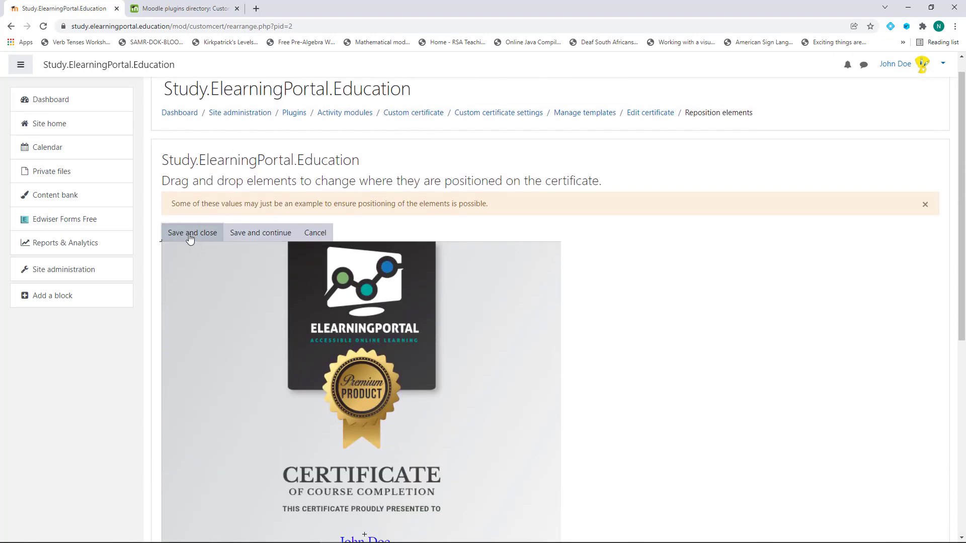
pyautogui.click(191, 236)
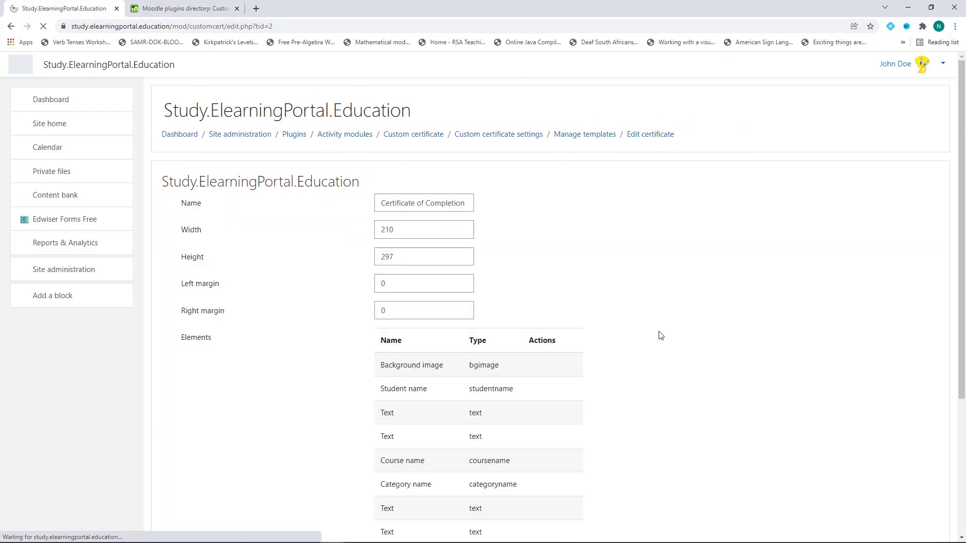
pyautogui.scroll(-4, 278, 398)
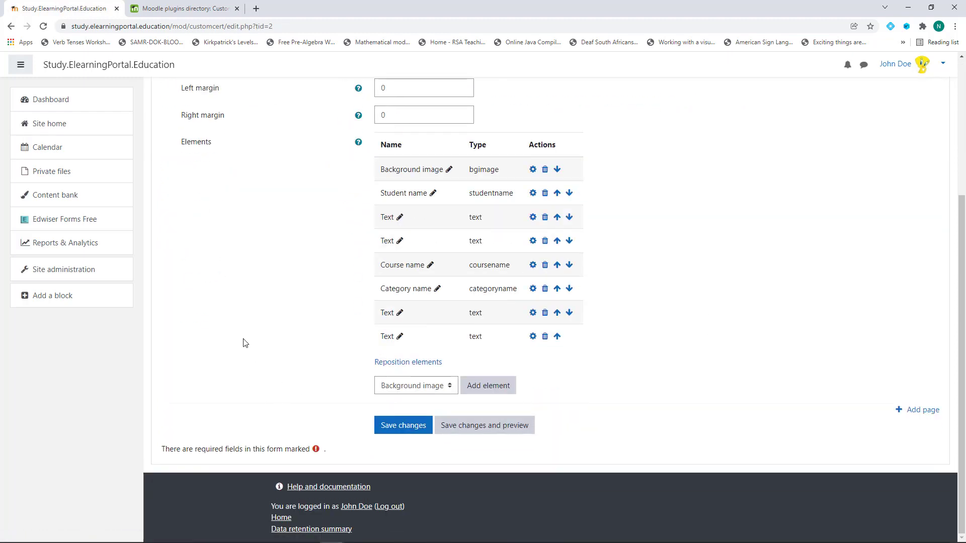
pyautogui.click(401, 425)
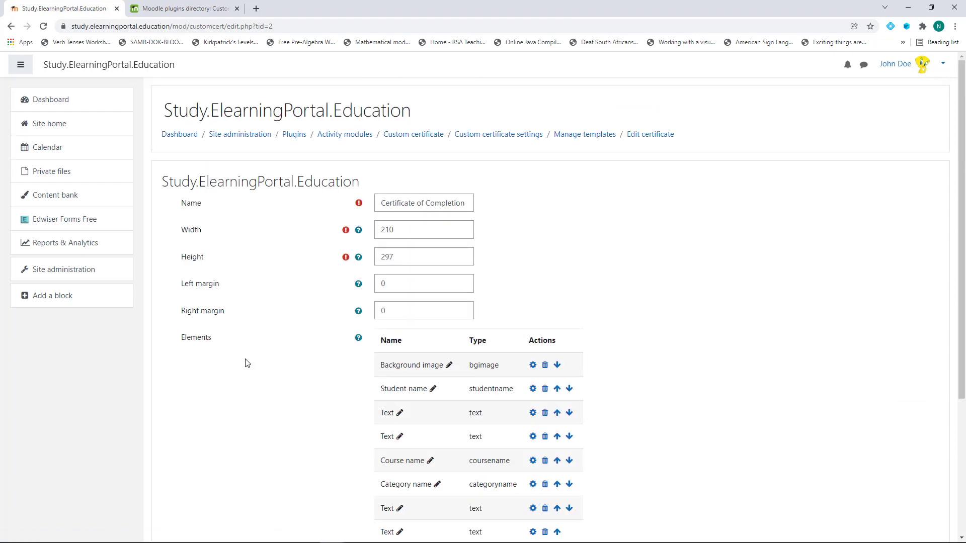
# Review the template's element list and the full certificate layout, and save and close the layout
pyautogui.scroll(-3, 243, 364)
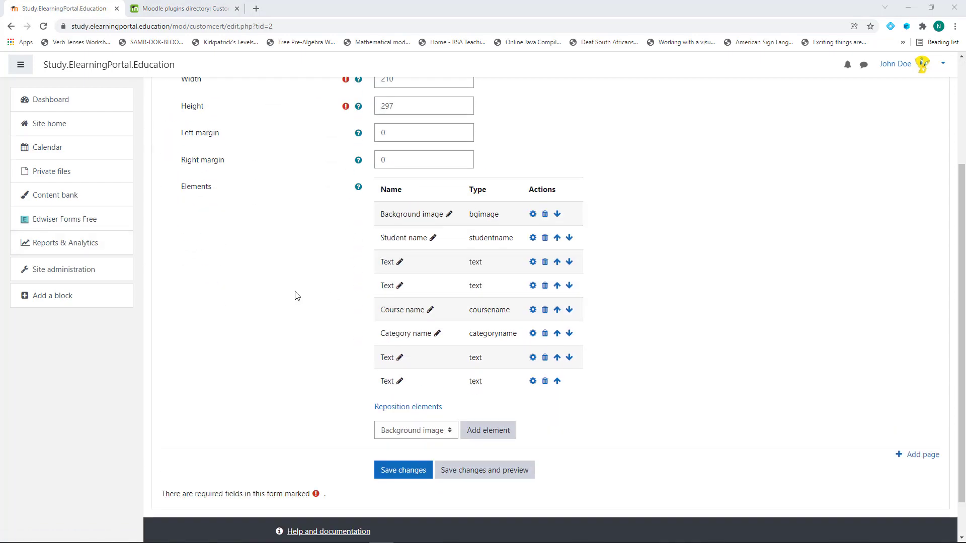
pyautogui.scroll(2, 286, 298)
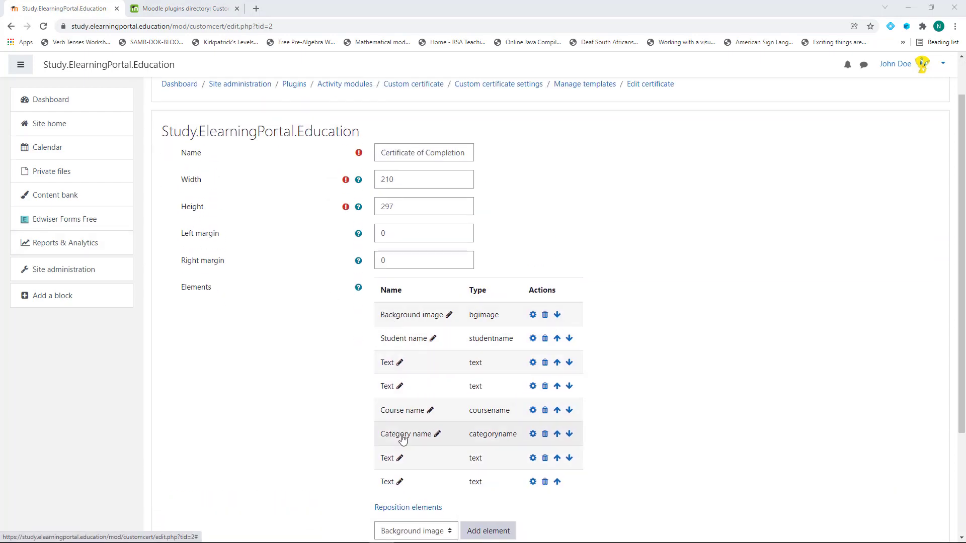
pyautogui.scroll(-2, 282, 327)
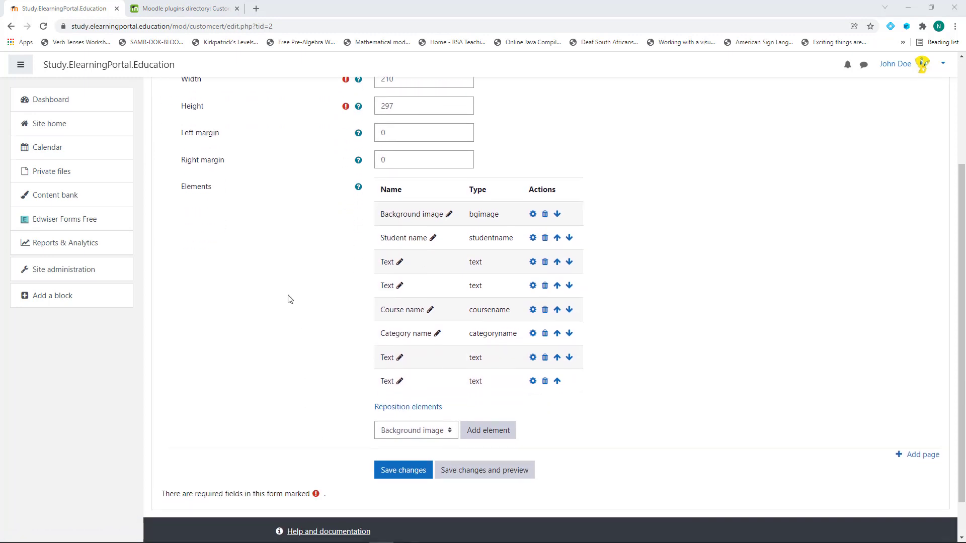
pyautogui.scroll(-1, 289, 299)
pyautogui.click(398, 363)
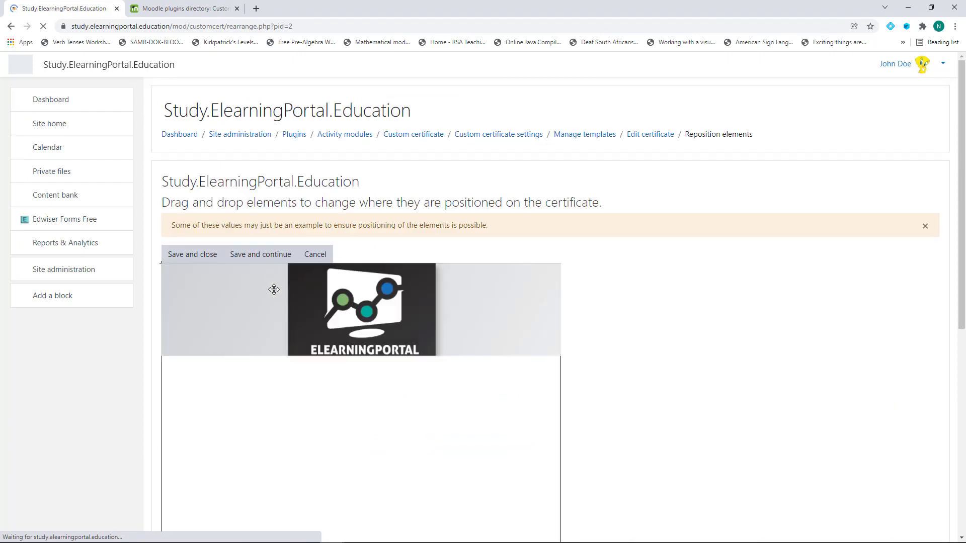
pyautogui.scroll(-5, 350, 300)
pyautogui.scroll(-1, 416, 345)
pyautogui.scroll(6, 391, 337)
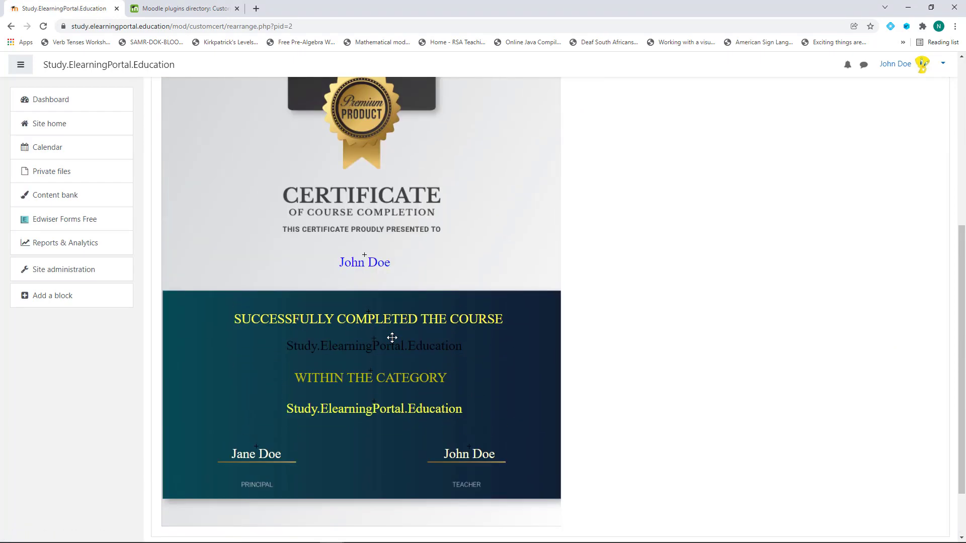
pyautogui.click(186, 254)
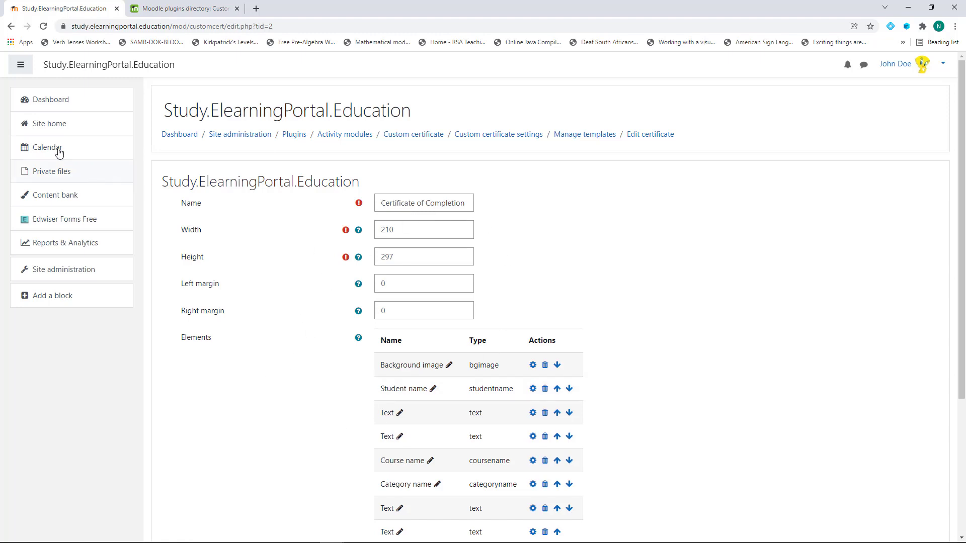
# Open the Certificate of Completion activity in the Functions course of the Mathematics for Homeschooling category
pyautogui.click(53, 124)
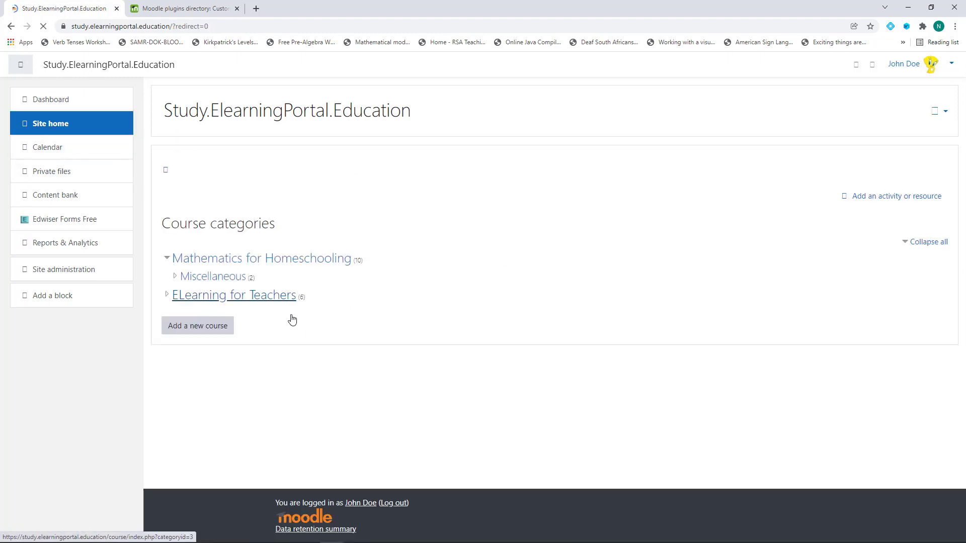
pyautogui.click(261, 258)
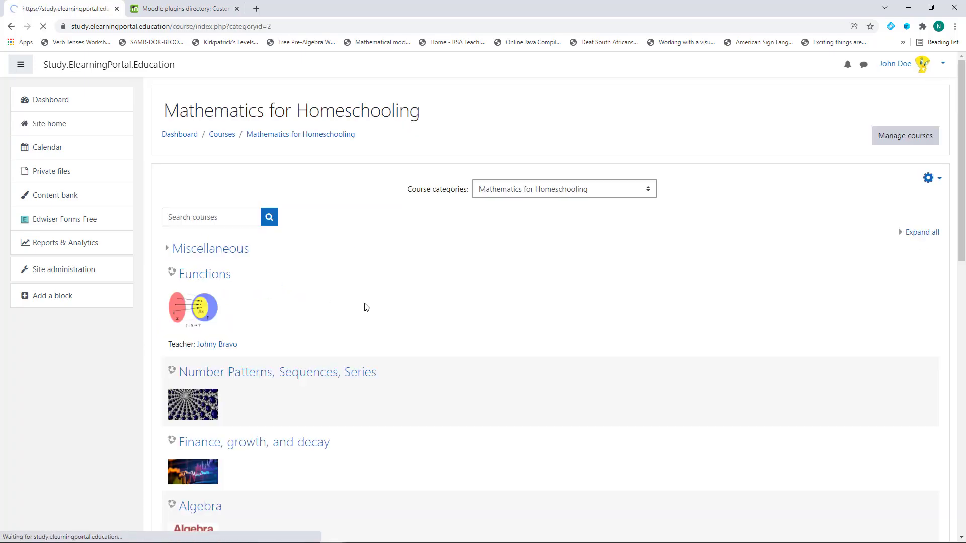
pyautogui.click(204, 274)
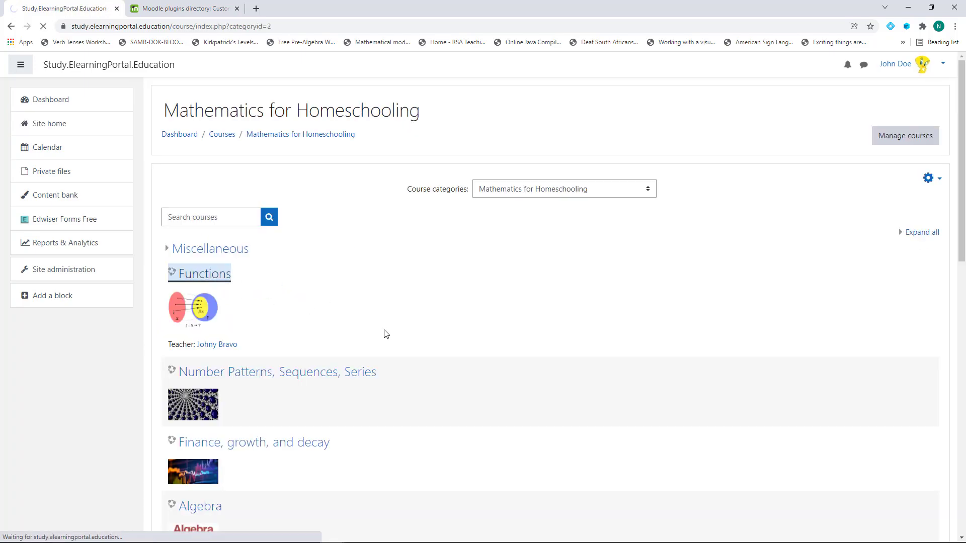
pyautogui.scroll(-15, 384, 334)
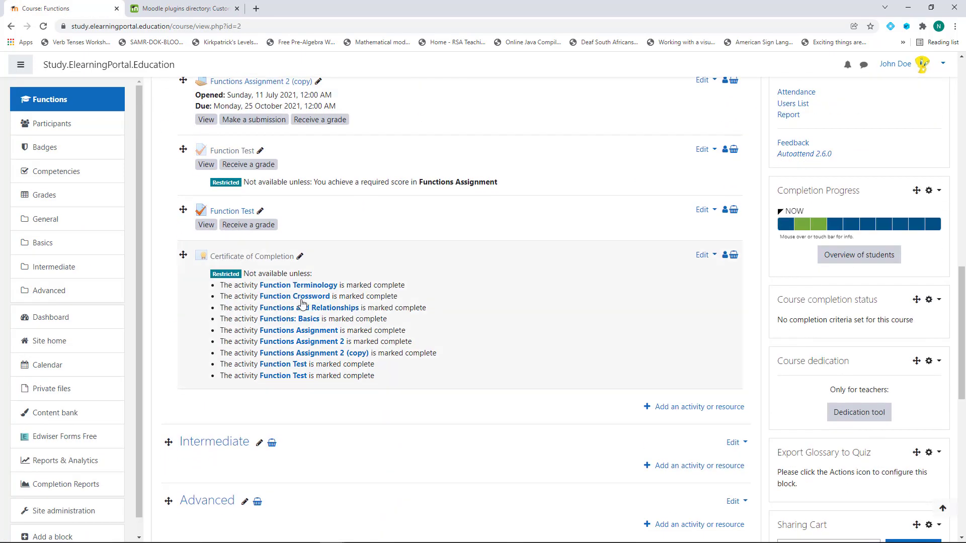
pyautogui.click(259, 258)
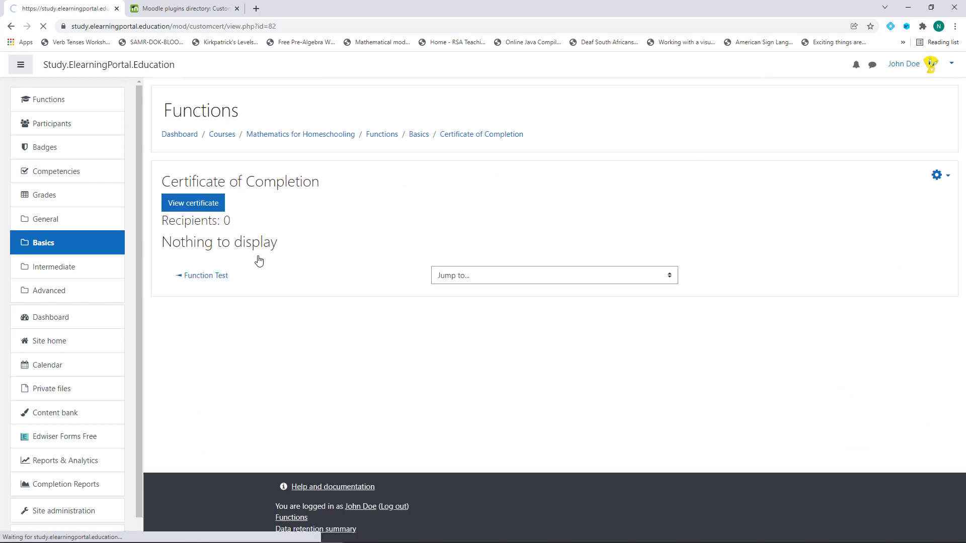
# View the activity's certificate PDF and return to the activity page
pyautogui.click(189, 206)
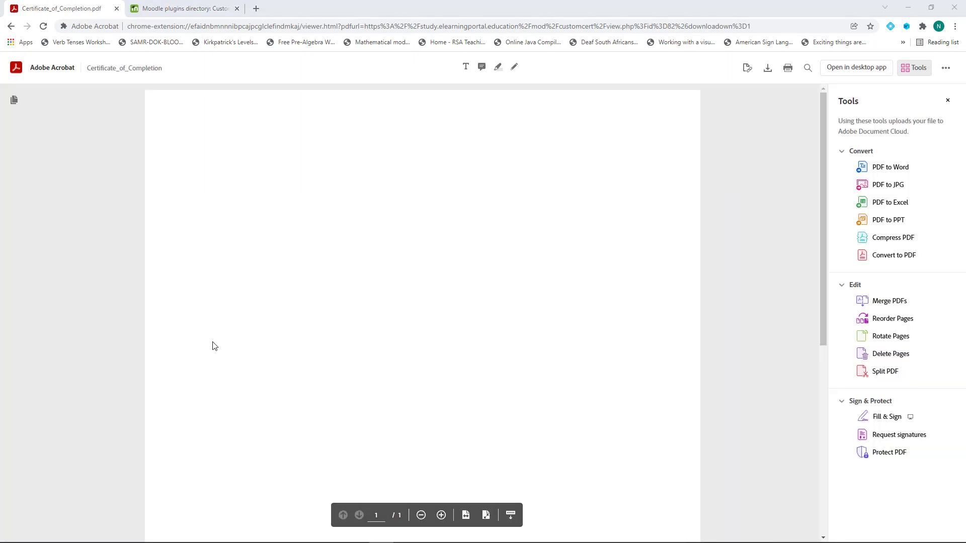
pyautogui.scroll(-5, 451, 308)
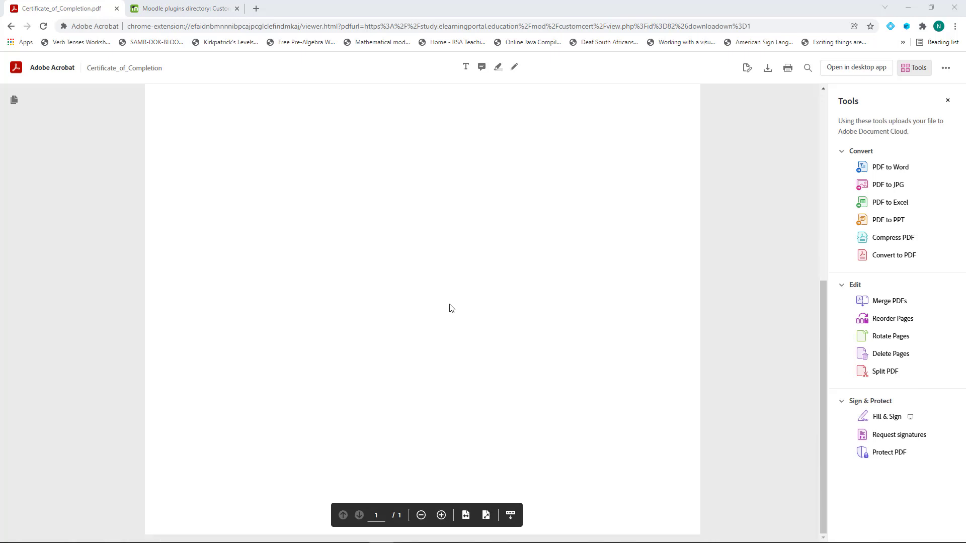
pyautogui.scroll(3, 451, 339)
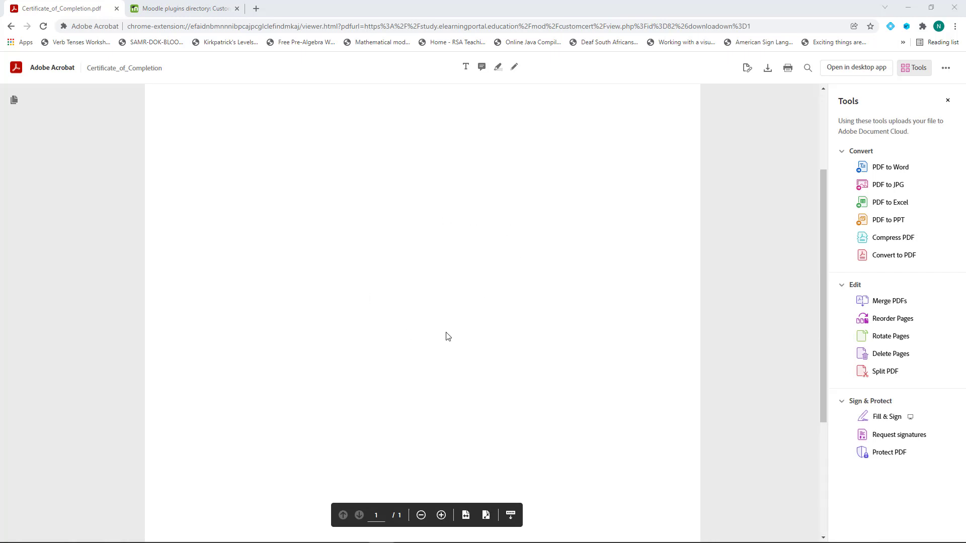
pyautogui.click(11, 26)
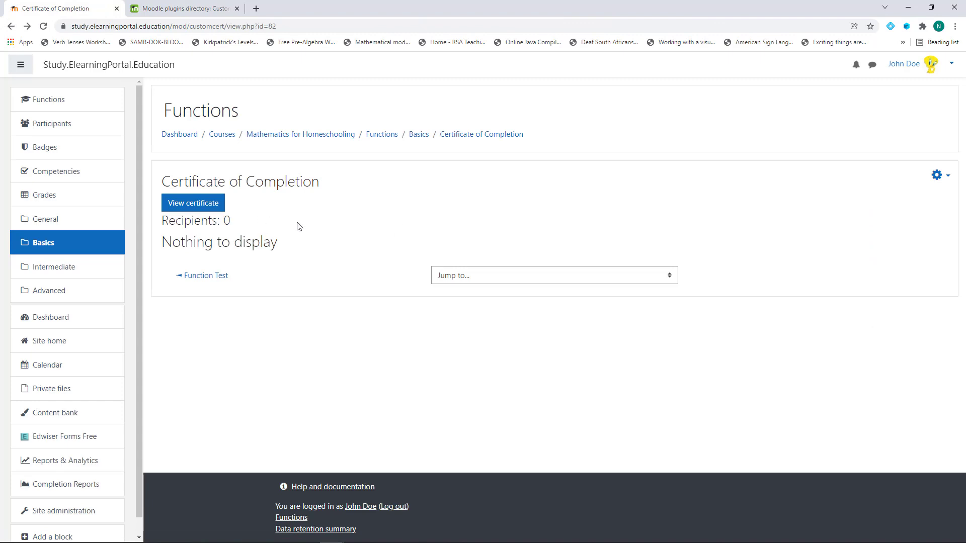
# Edit the activity's certificate and load the Certificate of Completion template into it, confirming the replacement of existing pages and elements
pyautogui.click(946, 176)
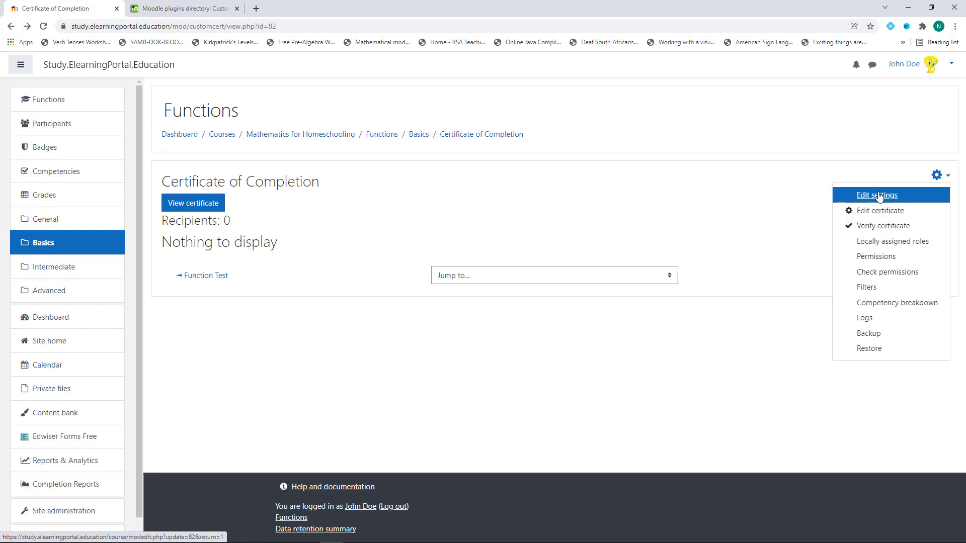
pyautogui.click(876, 213)
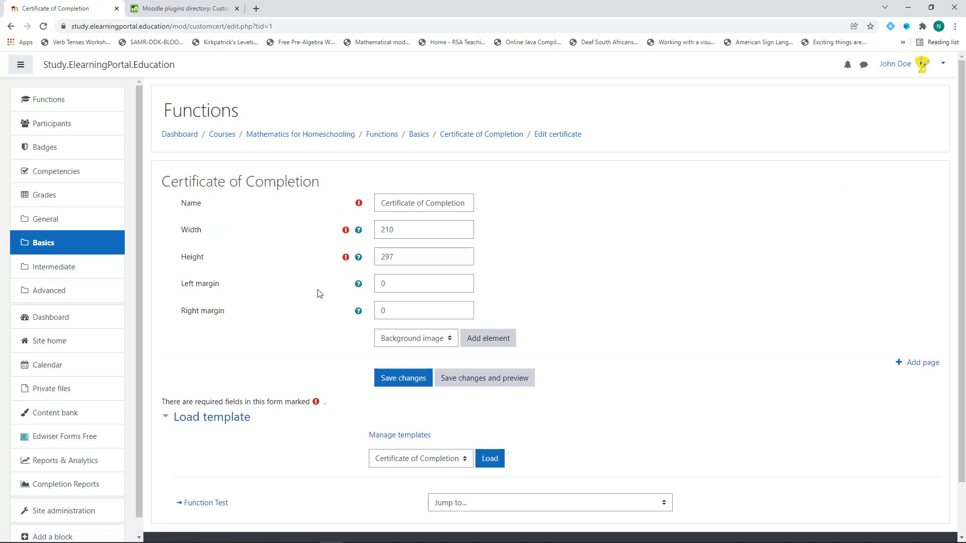
pyautogui.scroll(-1, 319, 299)
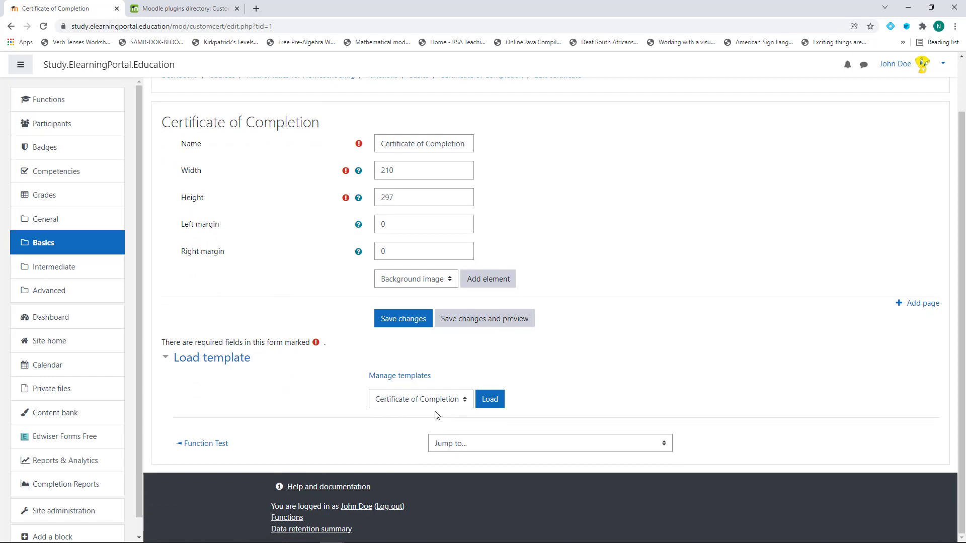
pyautogui.click(460, 402)
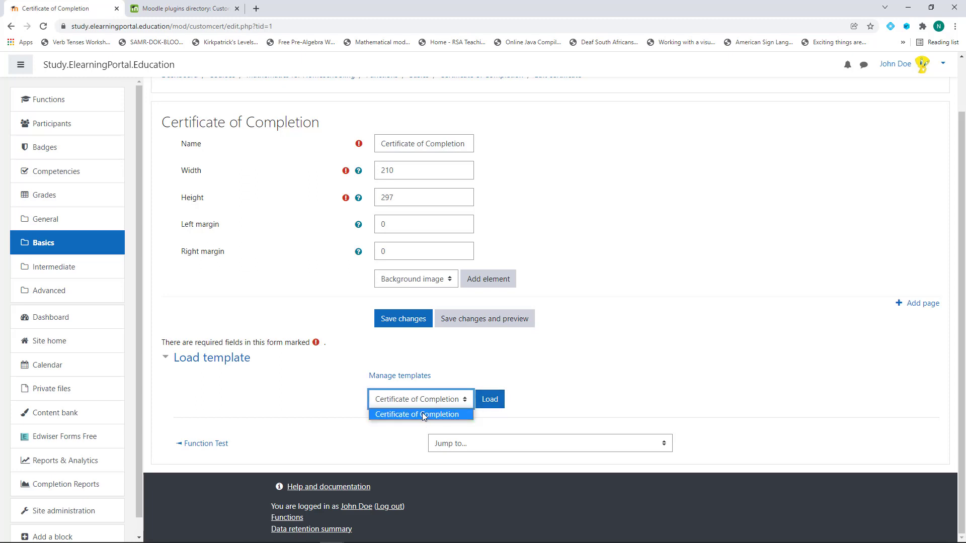
pyautogui.click(422, 414)
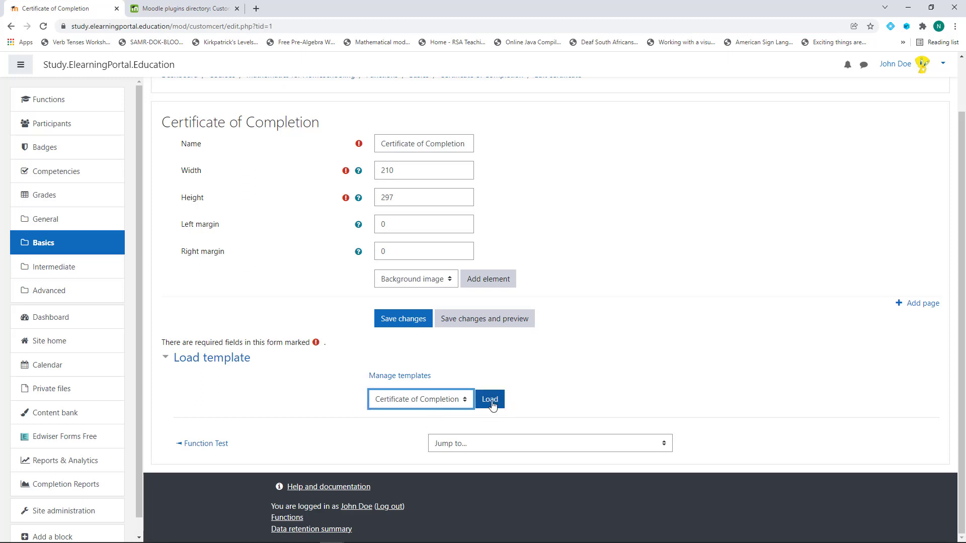
pyautogui.click(491, 402)
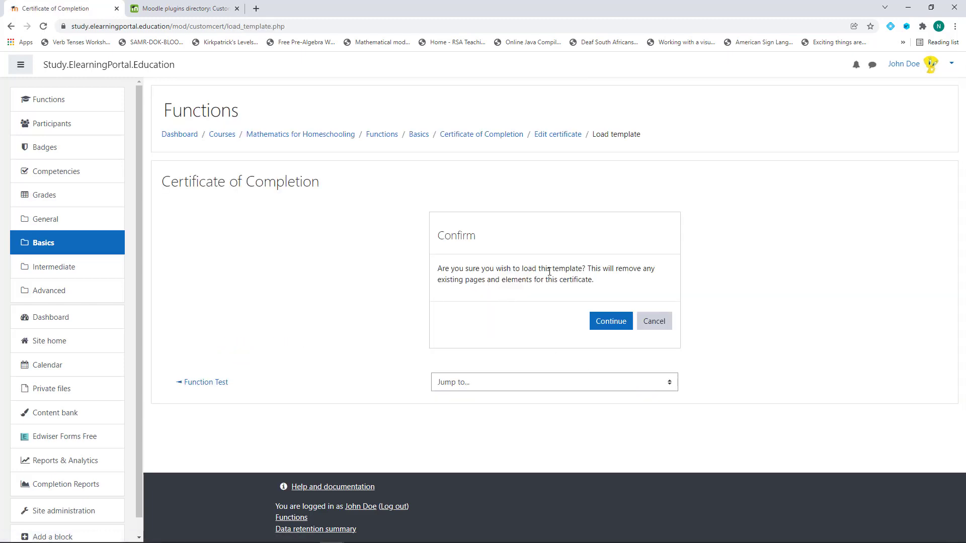
pyautogui.click(611, 322)
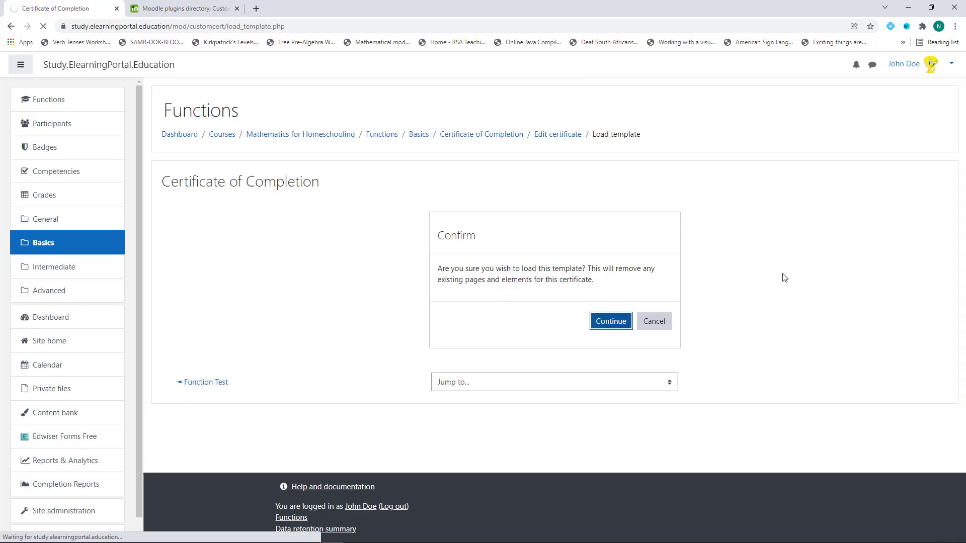
# Save the changes to the activity's certificate and go back to the Functions course page
pyautogui.scroll(-3, 292, 317)
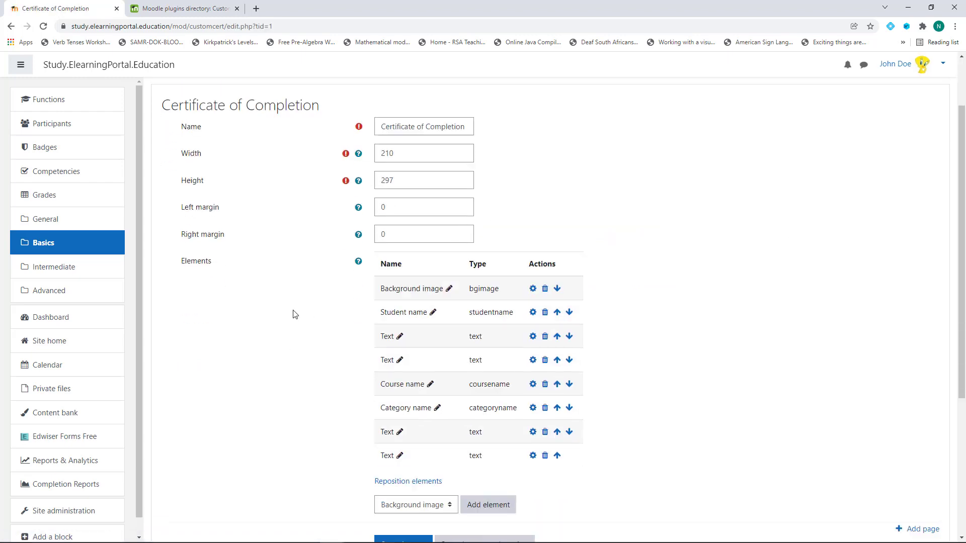
pyautogui.scroll(-2, 287, 342)
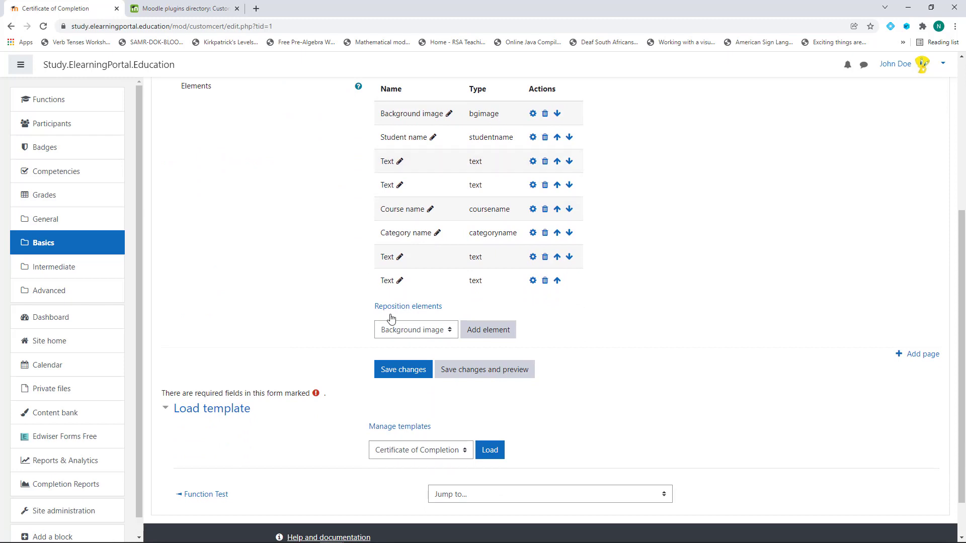
pyautogui.click(408, 372)
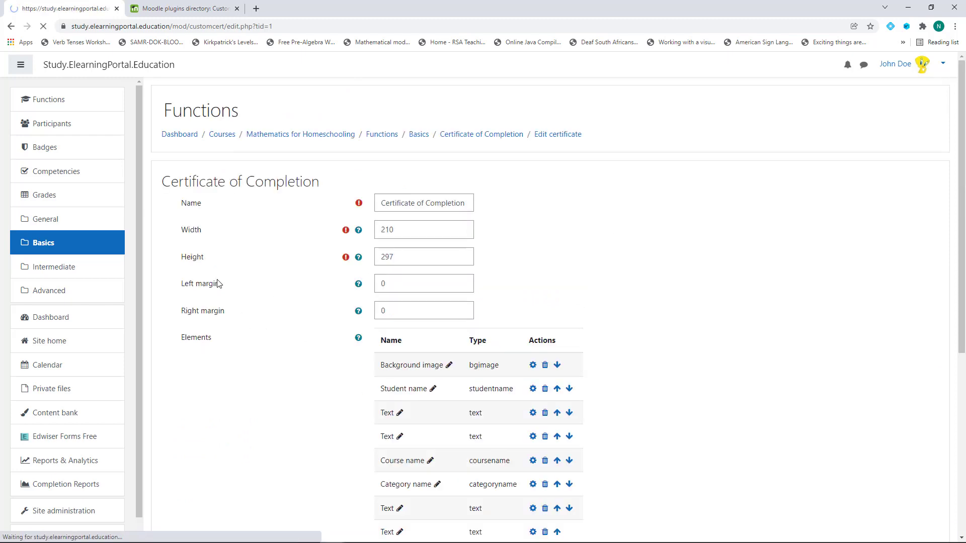
pyautogui.click(382, 134)
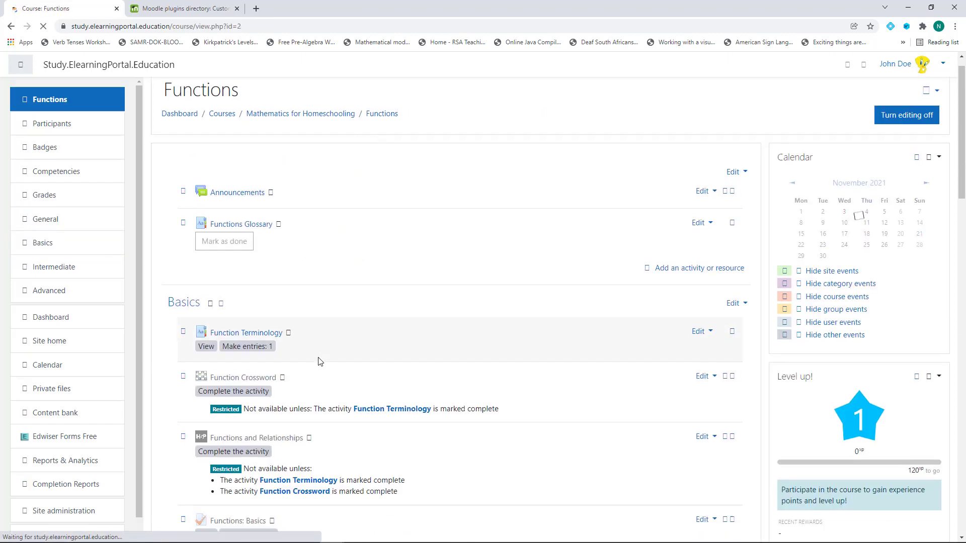
# Open the Certificate of Completion activity in the Basics section of the Functions course and view its certificate
pyautogui.scroll(-15, 318, 361)
pyautogui.scroll(-2, 318, 361)
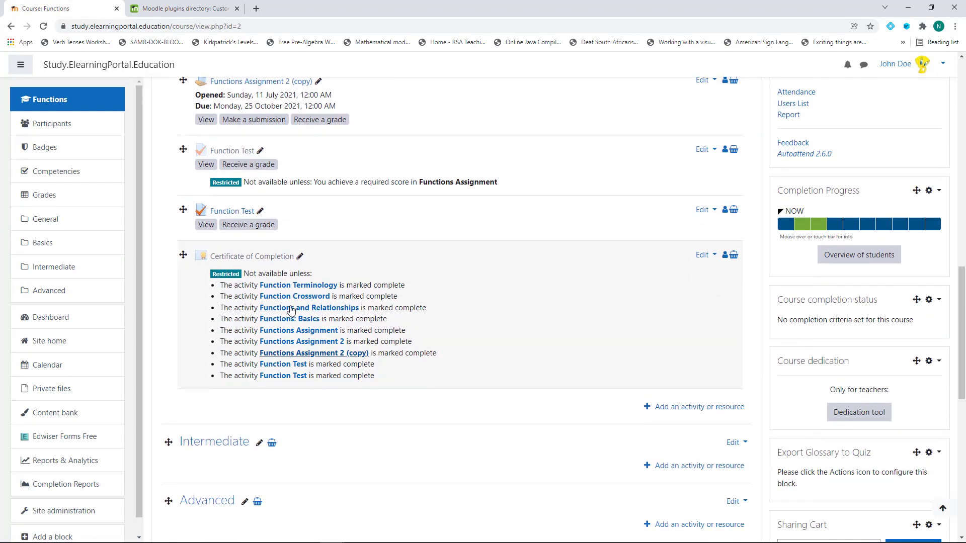
pyautogui.click(258, 257)
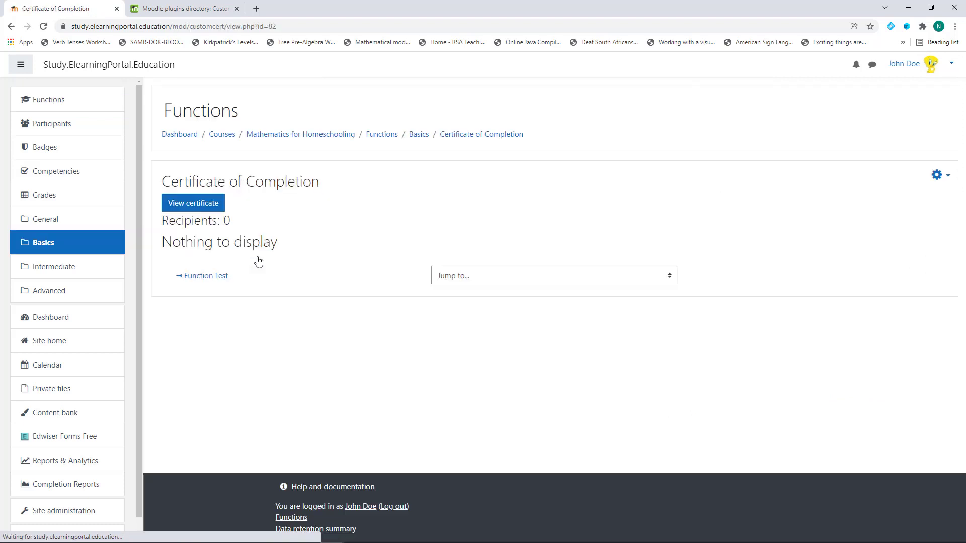
pyautogui.click(197, 208)
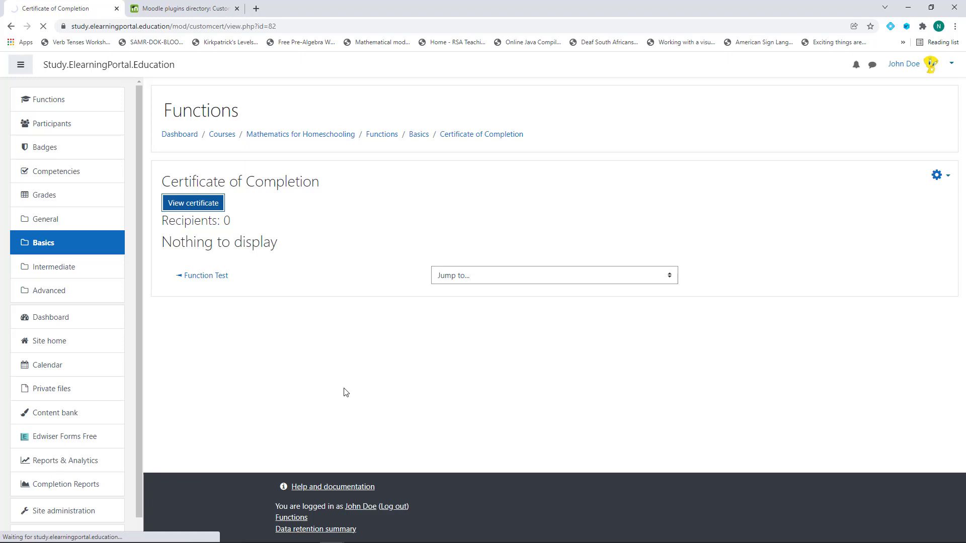
# Examine the certificate PDF's logo, recipient name, course, category and signature elements, and leave the PDF
pyautogui.scroll(-3, 635, 375)
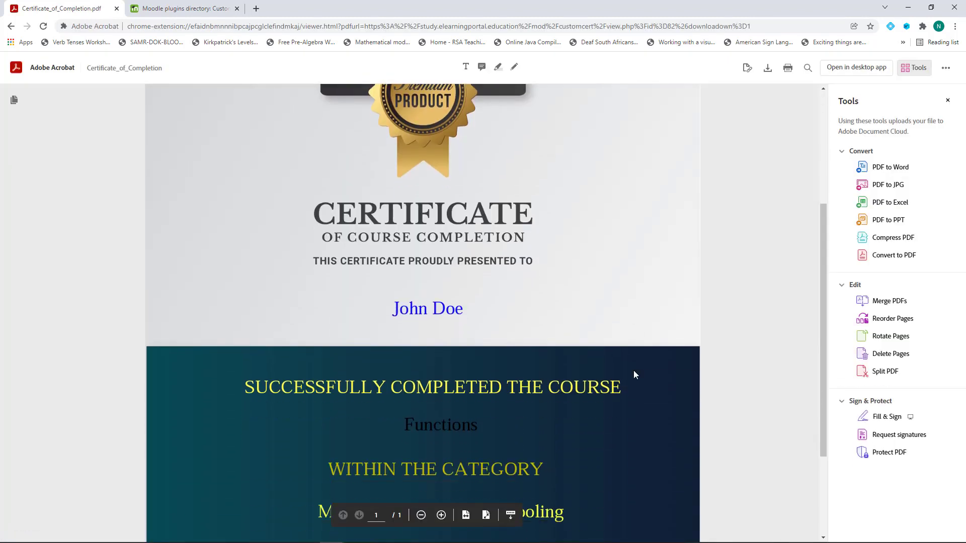
pyautogui.scroll(-3, 633, 375)
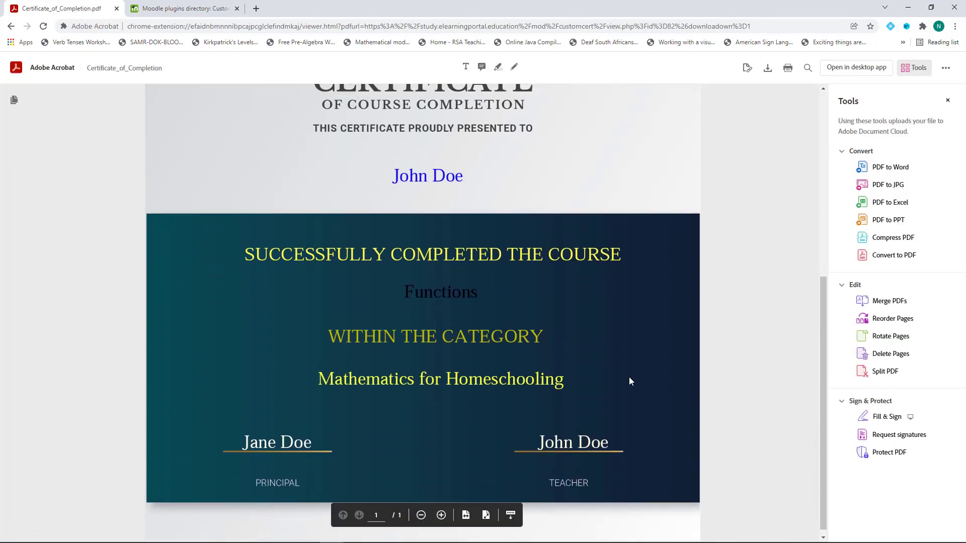
pyautogui.scroll(3, 629, 382)
pyautogui.scroll(-2, 629, 381)
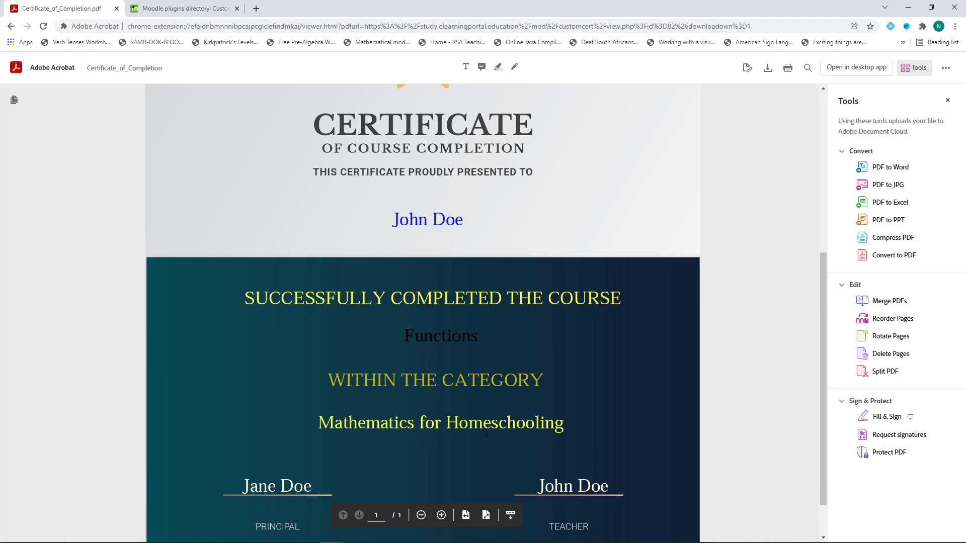
pyautogui.scroll(5, 555, 433)
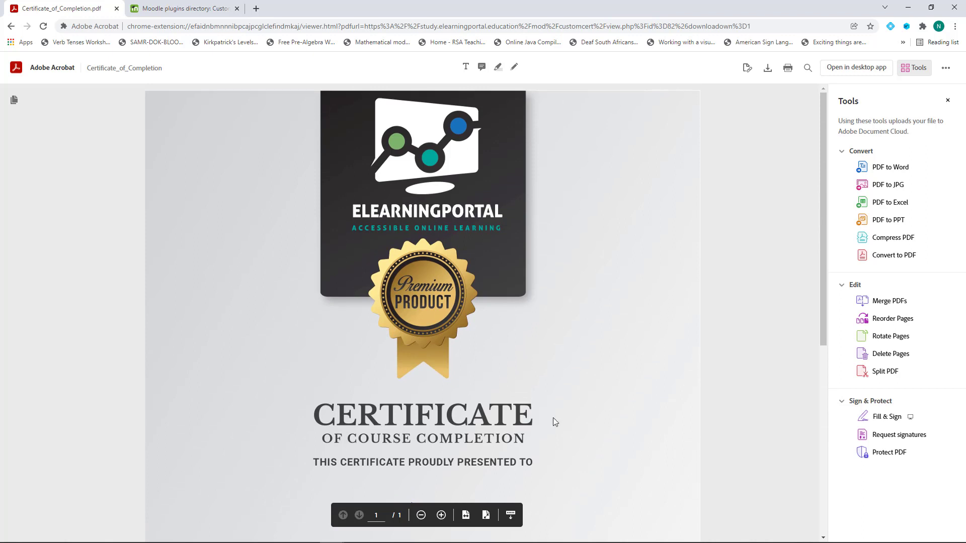
pyautogui.scroll(-4, 423, 277)
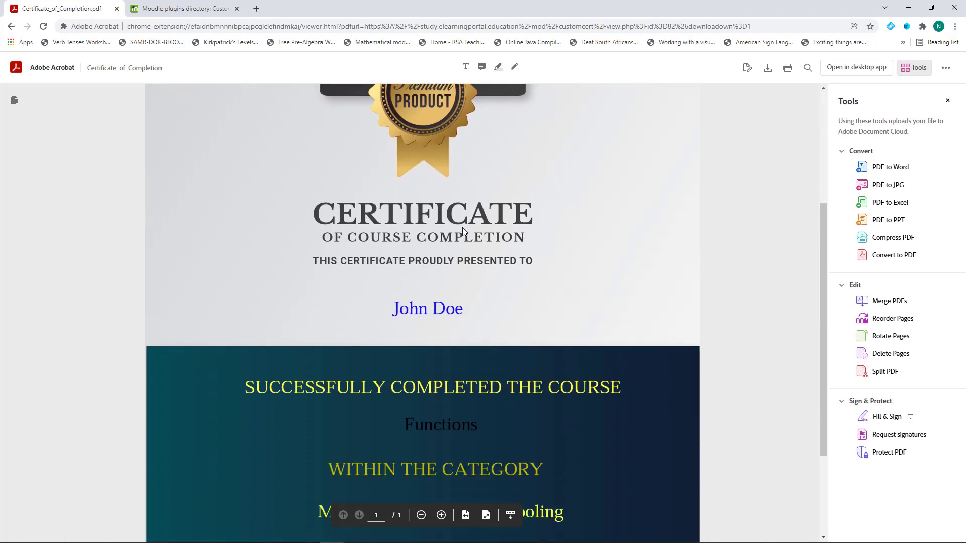
pyautogui.scroll(-3, 355, 285)
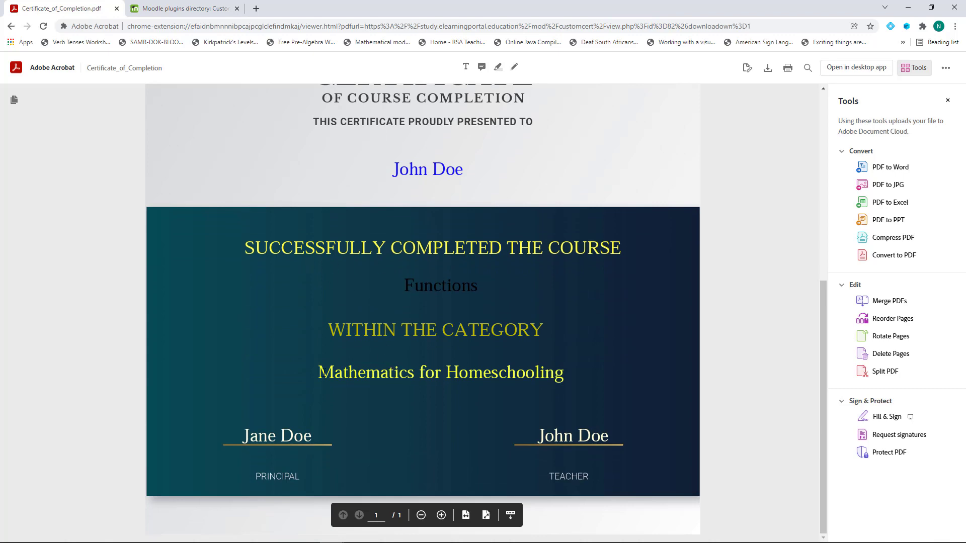
pyautogui.scroll(7, 512, 383)
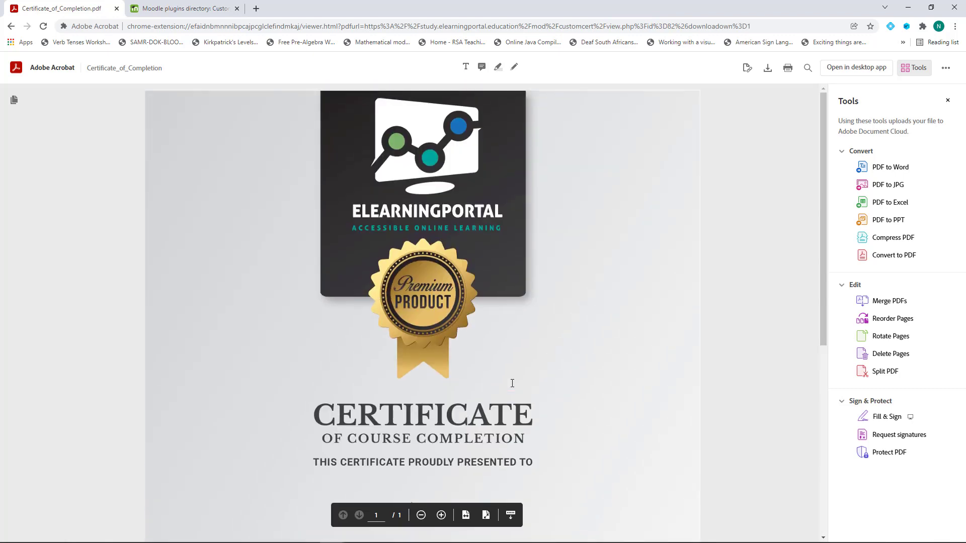
pyautogui.click(10, 26)
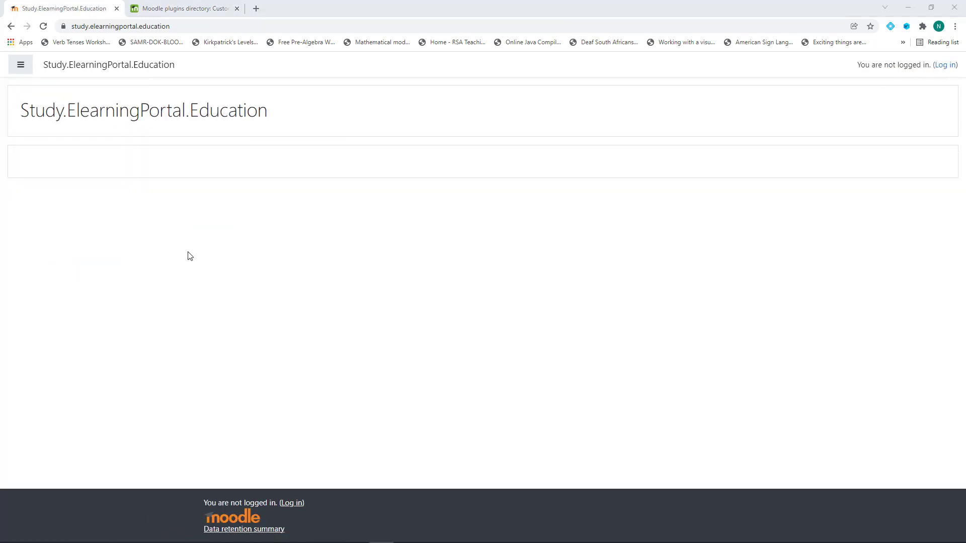
# Log in to the site with the student's account by entering the account password
pyautogui.click(946, 65)
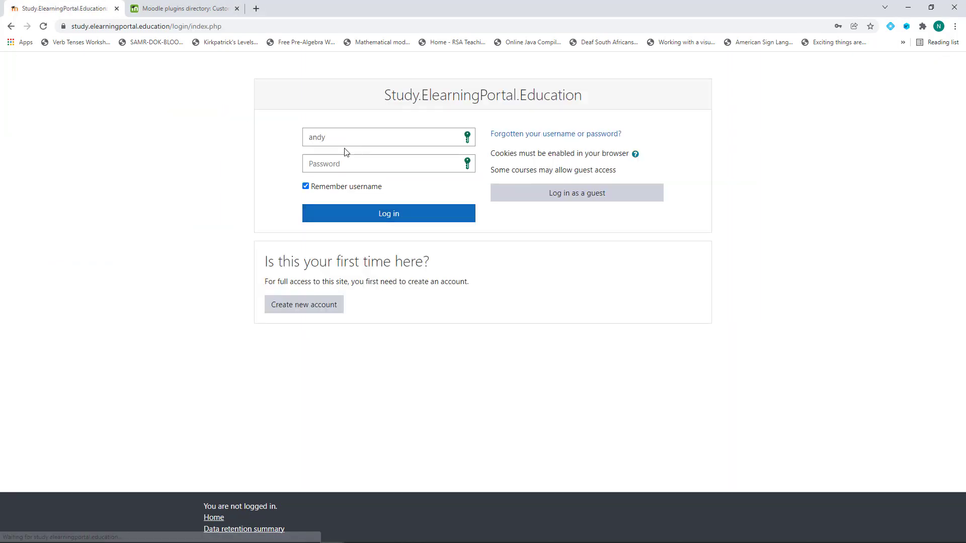
pyautogui.click(343, 164)
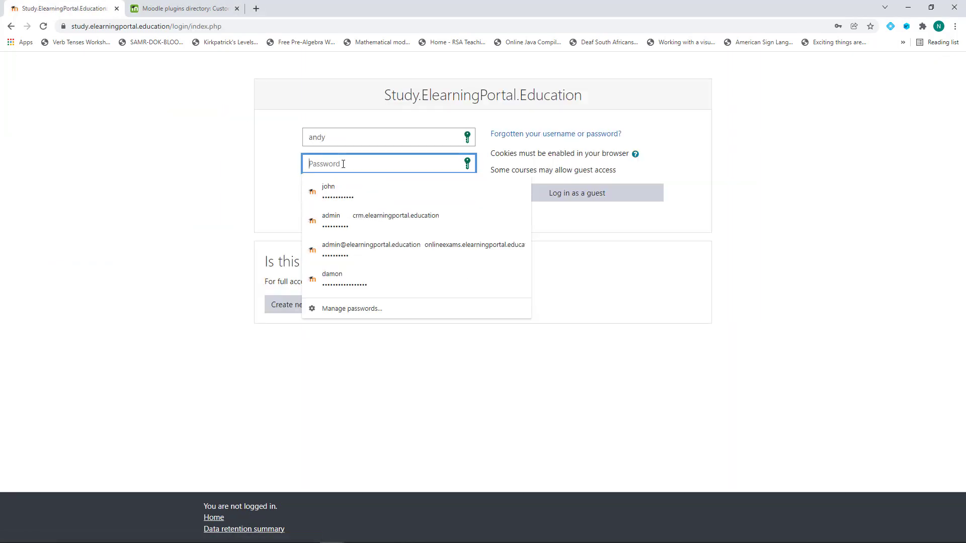
pyautogui.write('p')
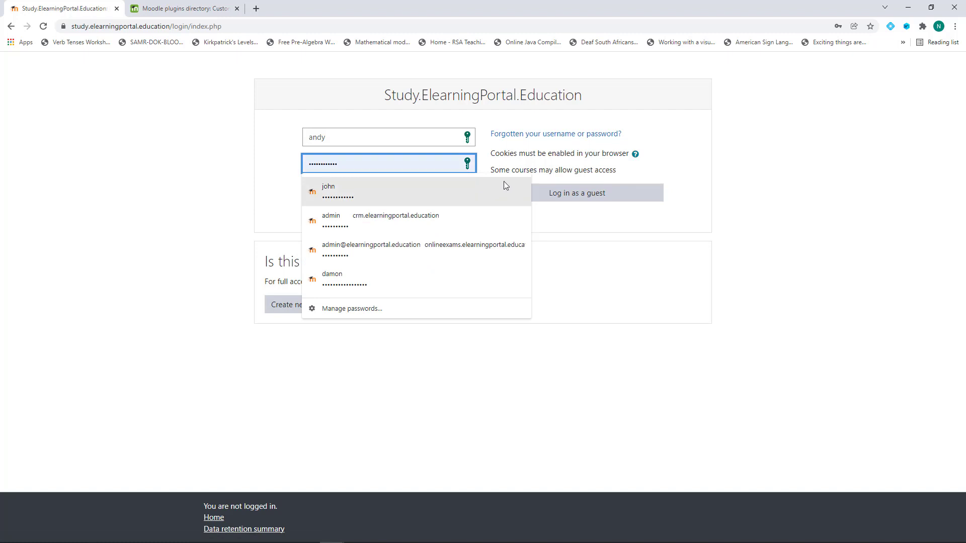
pyautogui.click(323, 113)
pyautogui.click(383, 214)
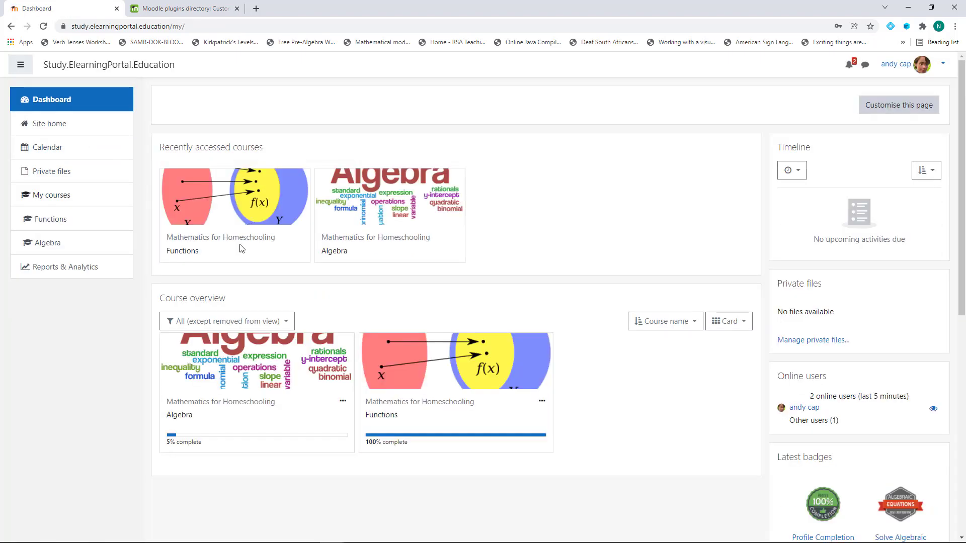
# Open the Functions course from the student's dashboard and review the completion status of the Basics activities
pyautogui.click(192, 257)
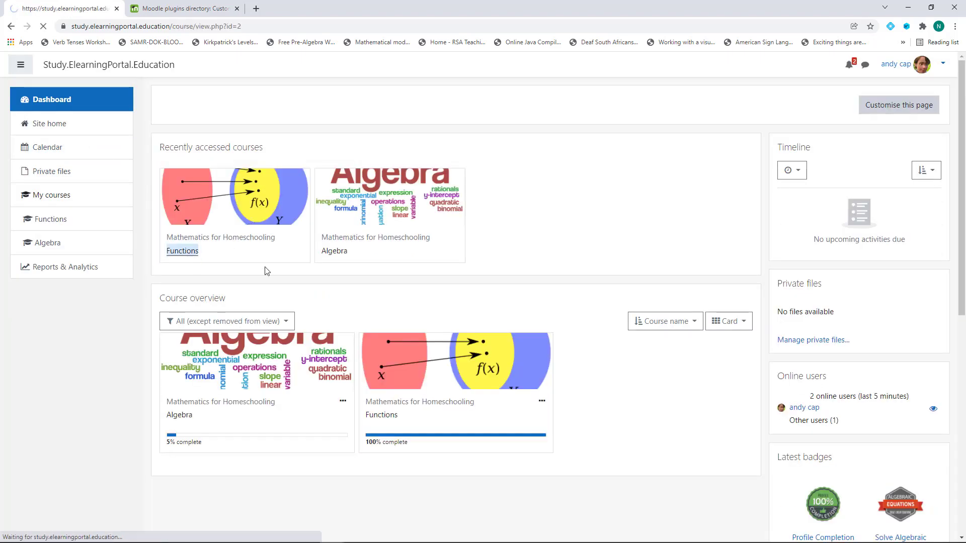
pyautogui.scroll(-5, 266, 270)
pyautogui.scroll(-4, 266, 270)
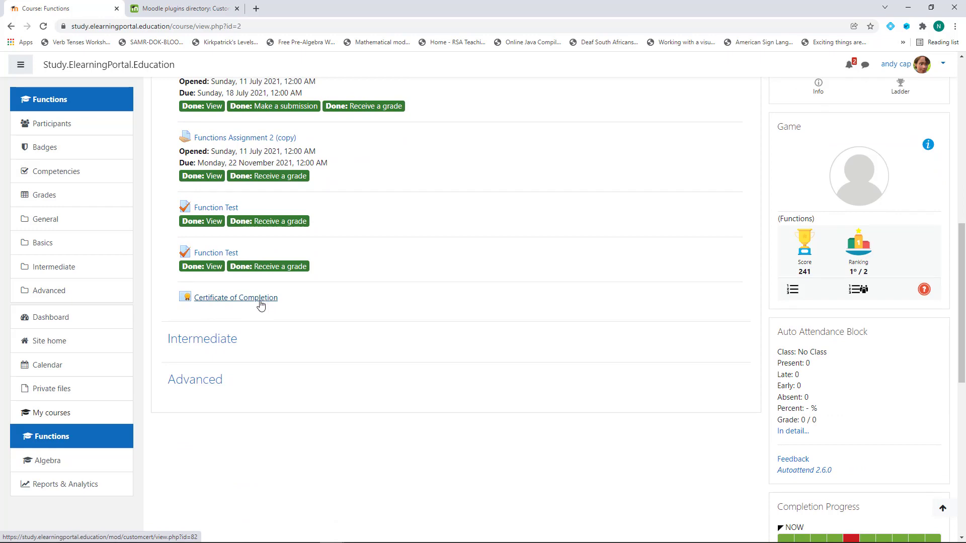
pyautogui.scroll(3, 262, 298)
pyautogui.scroll(5, 261, 297)
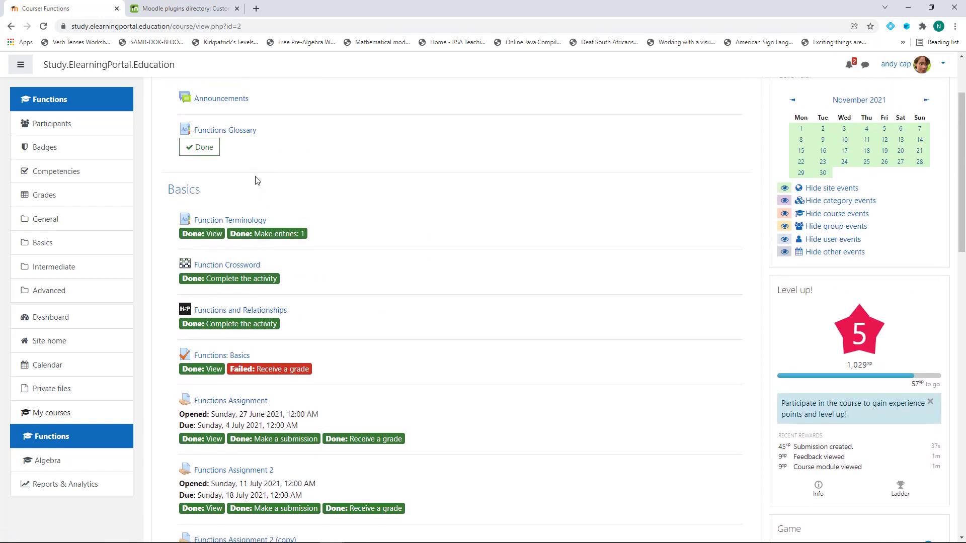
pyautogui.scroll(-5, 243, 366)
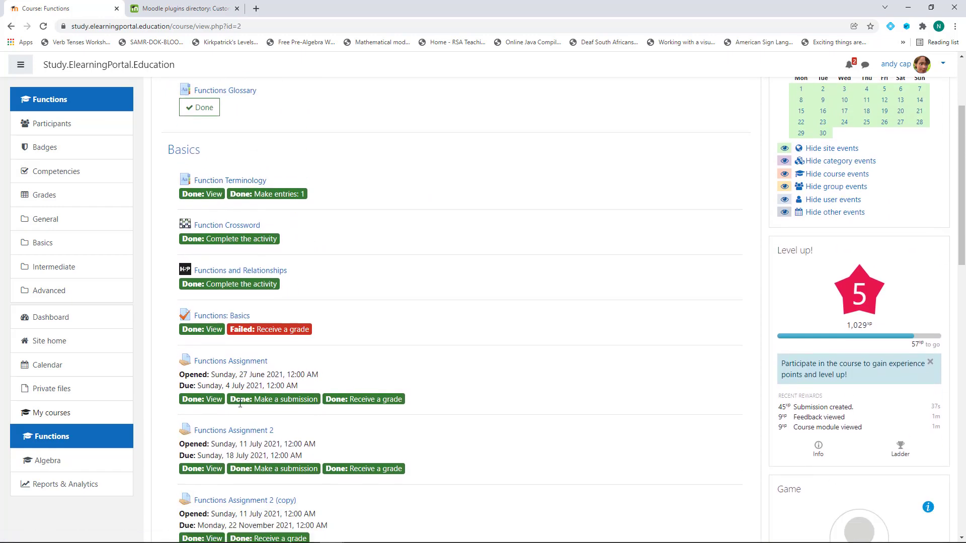
pyautogui.scroll(-3, 243, 365)
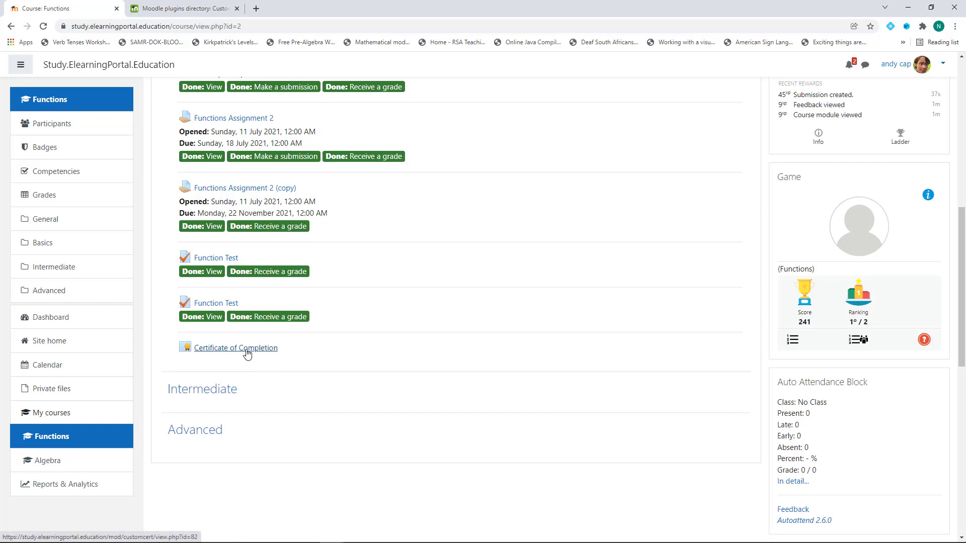
# View the student's Certificate of Completion PDF, check the recipient name and course details, and return to the activity page
pyautogui.click(246, 354)
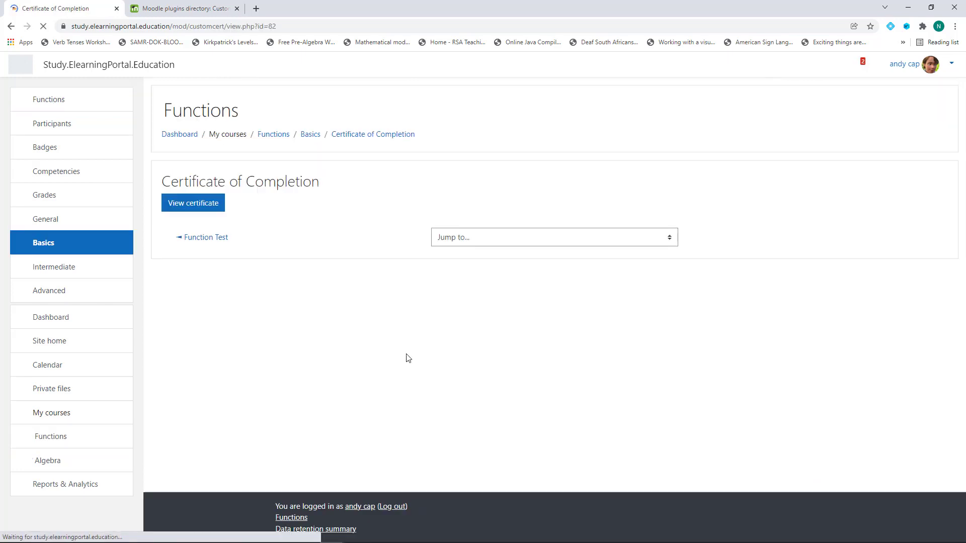
pyautogui.click(198, 208)
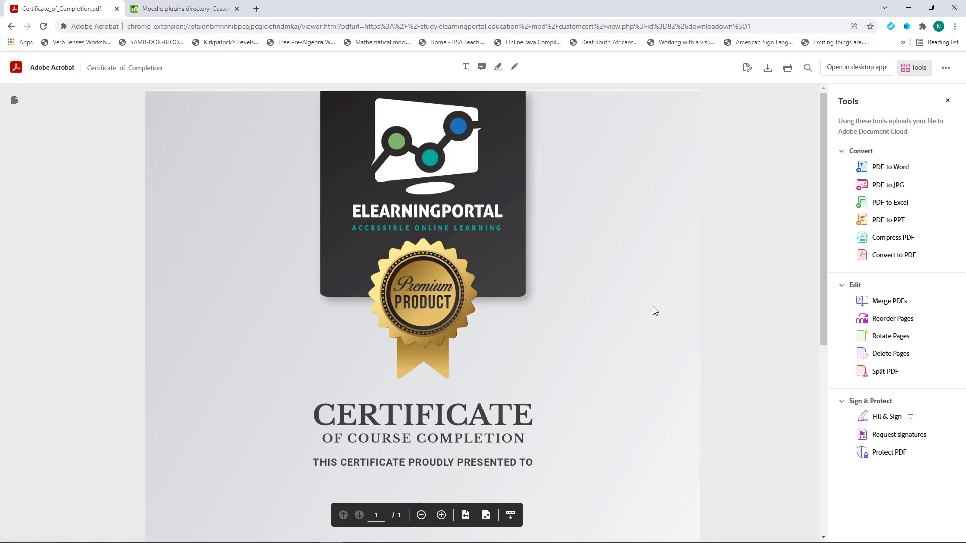
pyautogui.scroll(-2, 568, 341)
pyautogui.scroll(-2, 567, 341)
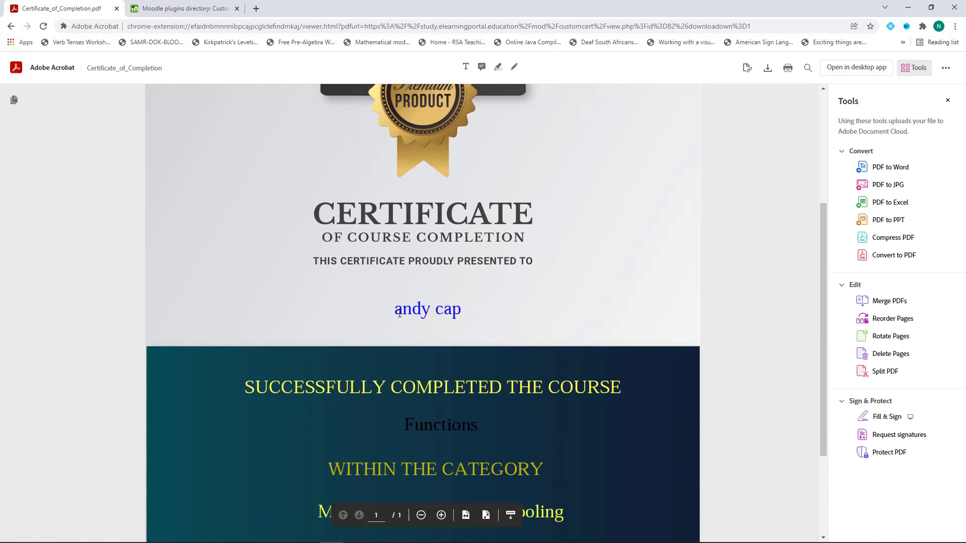
pyautogui.scroll(-2, 334, 314)
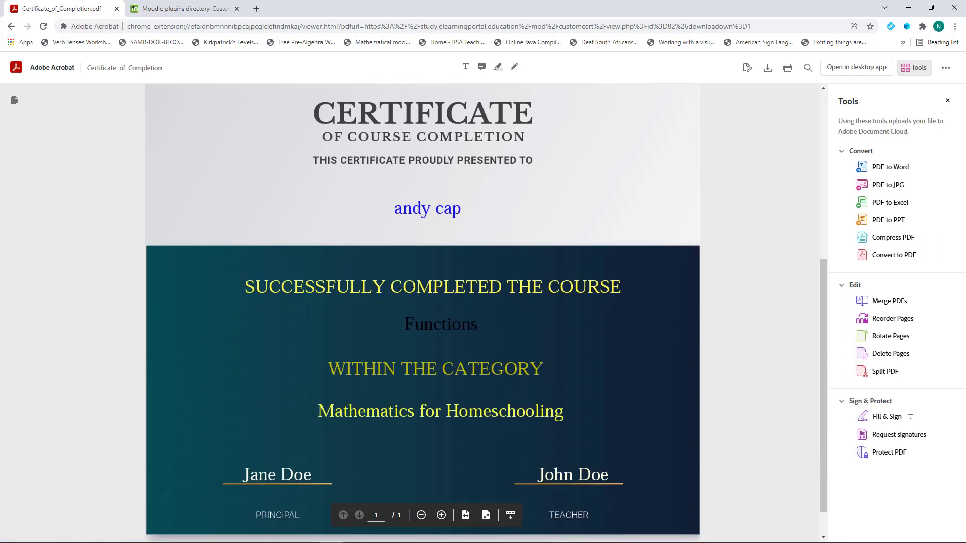
pyautogui.scroll(-1, 458, 343)
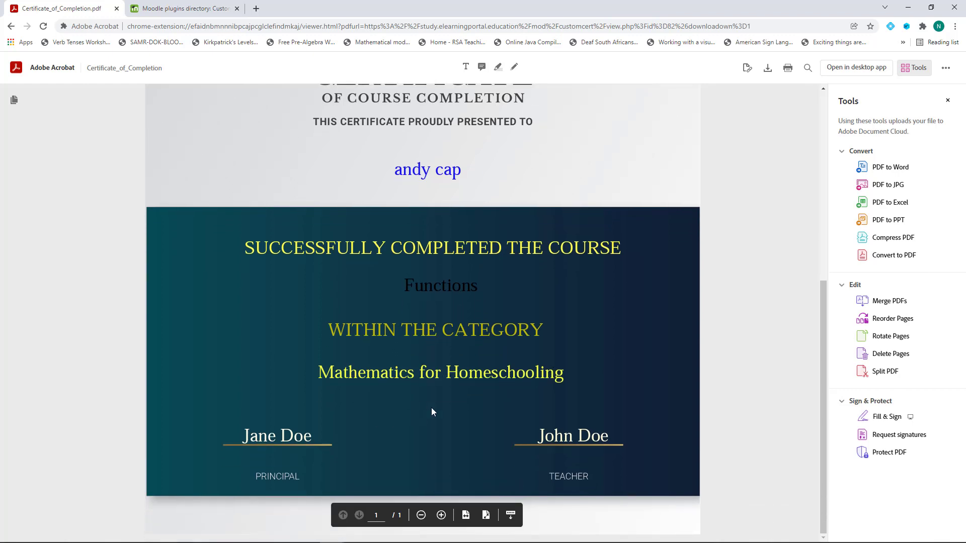
pyautogui.scroll(3, 413, 392)
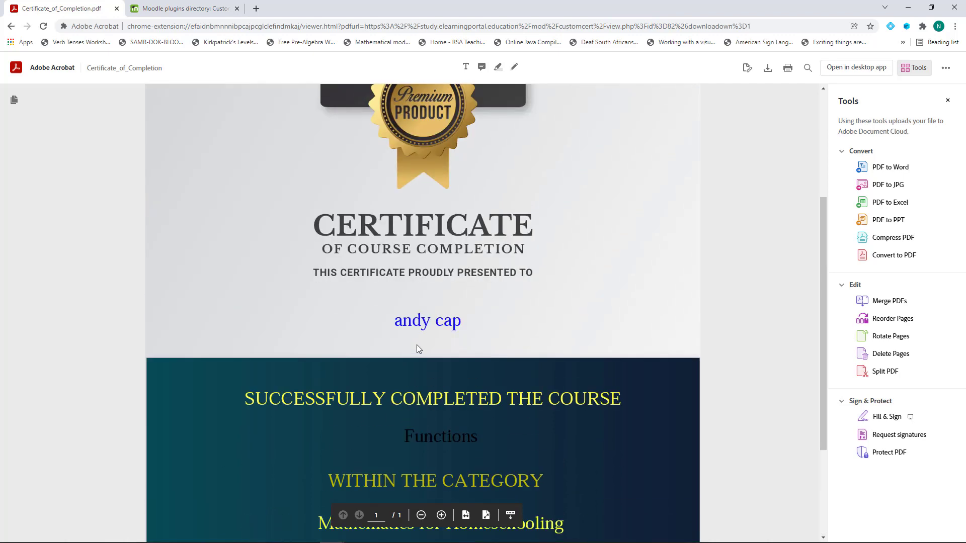
pyautogui.scroll(4, 409, 362)
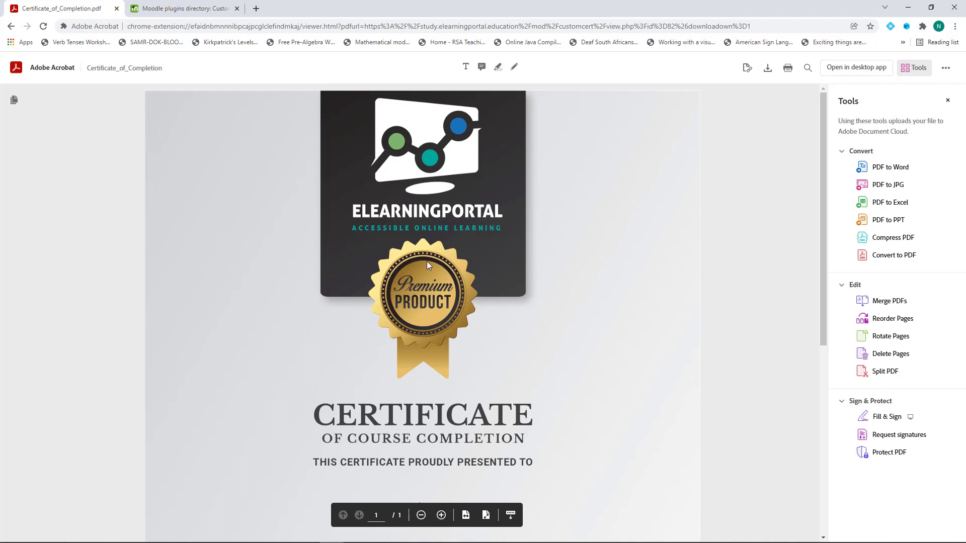
pyautogui.click(11, 27)
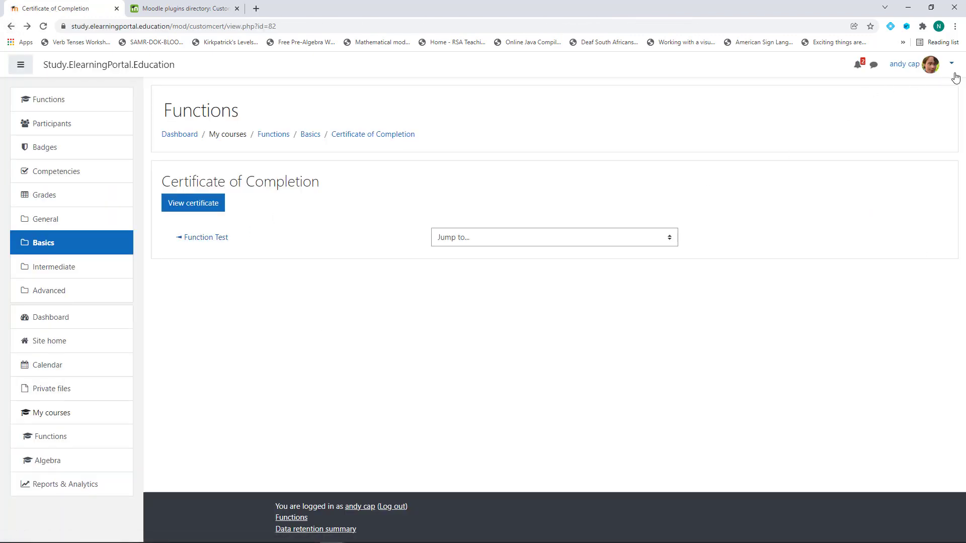
# Check the student's notifications and log out of the student account
pyautogui.click(858, 65)
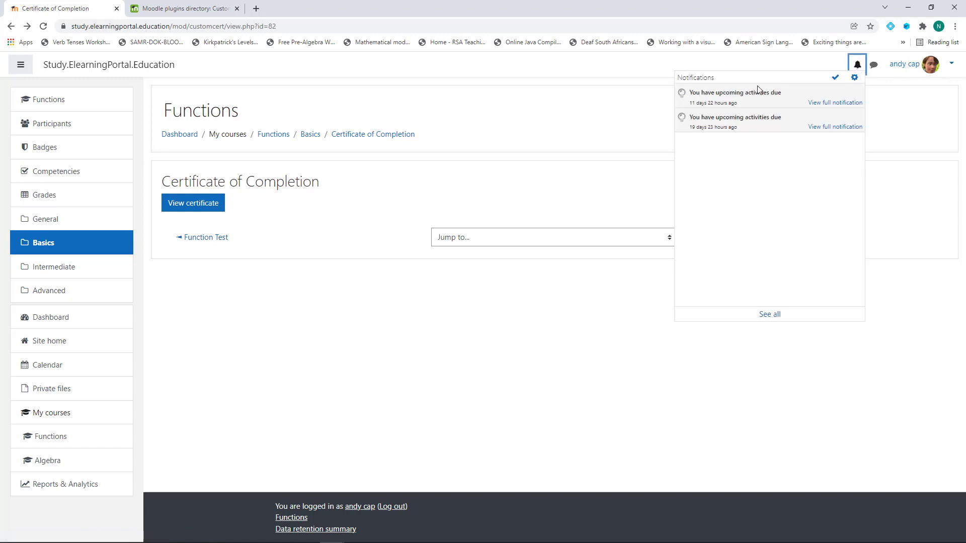
pyautogui.click(944, 63)
pyautogui.click(917, 181)
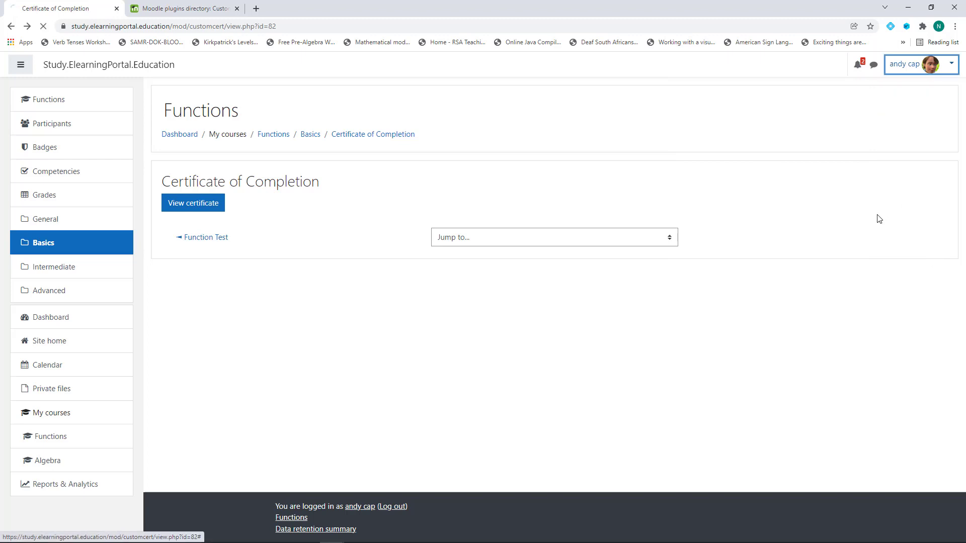
# Log back in to the site with the saved username and password of the site administration account
pyautogui.click(946, 65)
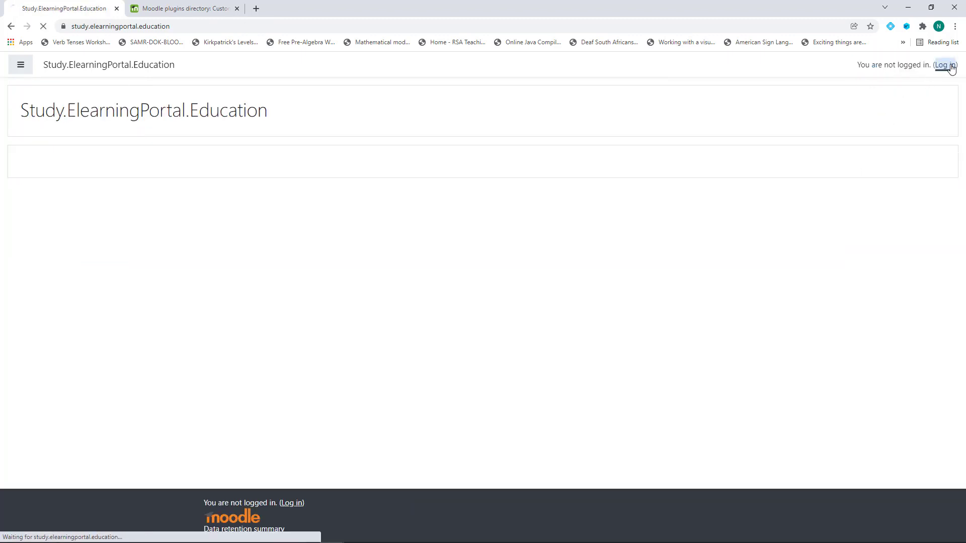
pyautogui.click(386, 138)
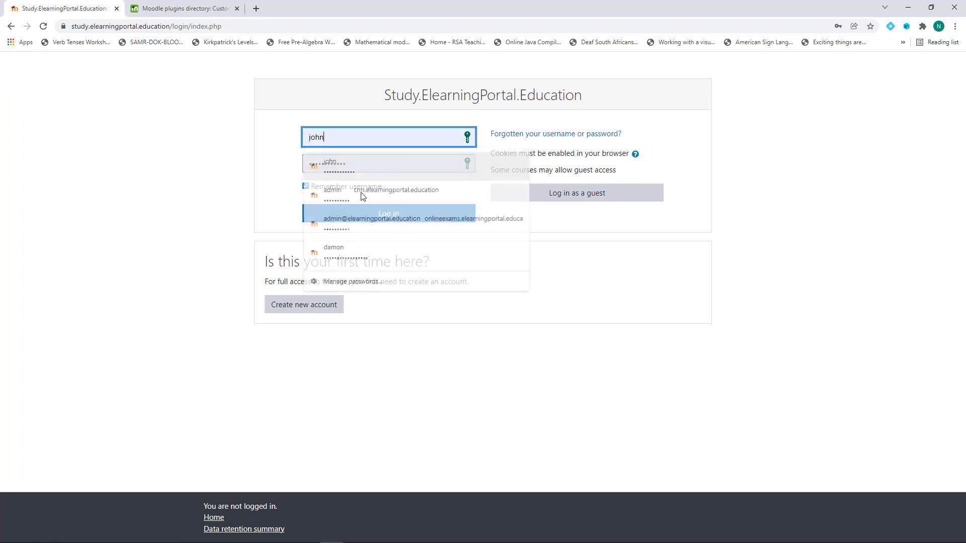
pyautogui.click(360, 162)
pyautogui.click(388, 215)
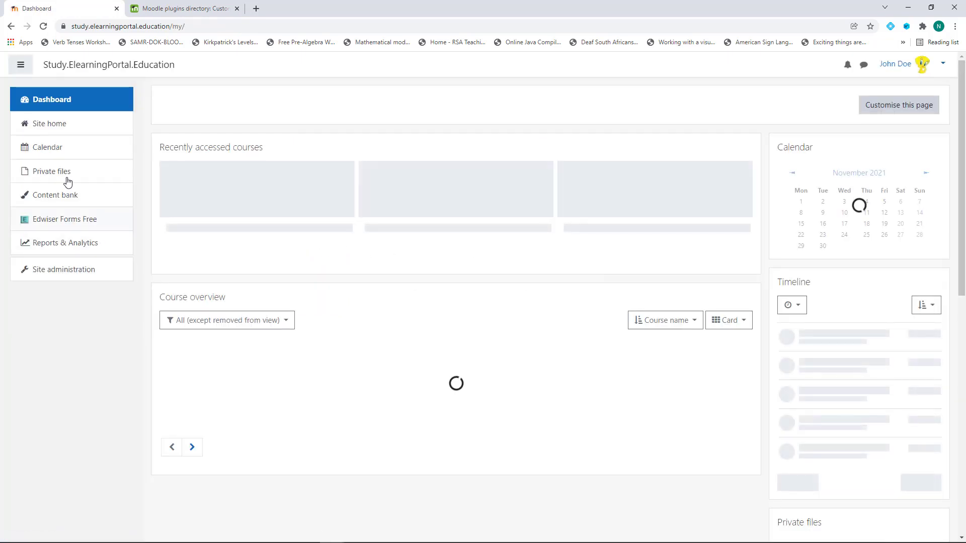
# Open the Certificate of Completion activity in the Functions course of the Mathematics for Homeschooling category and check its recipients
pyautogui.click(51, 124)
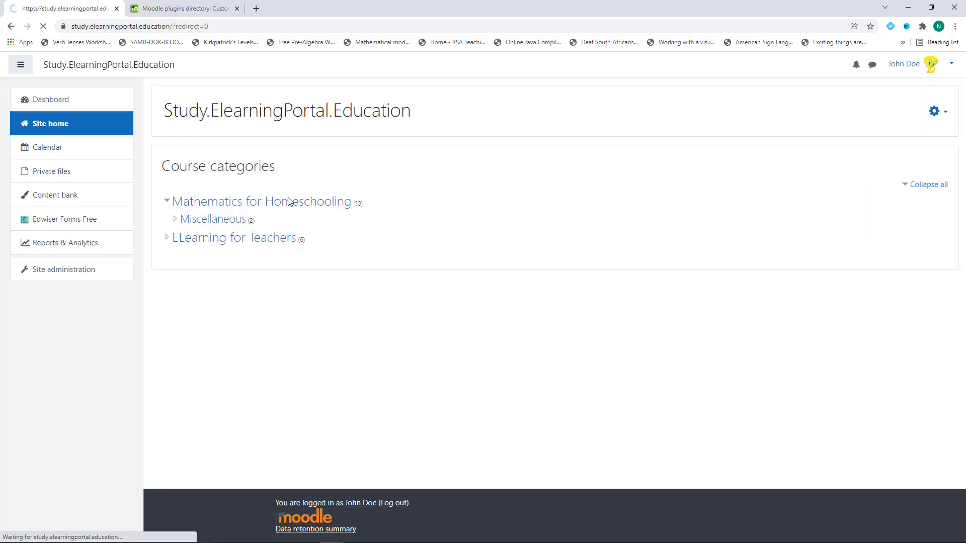
pyautogui.click(242, 208)
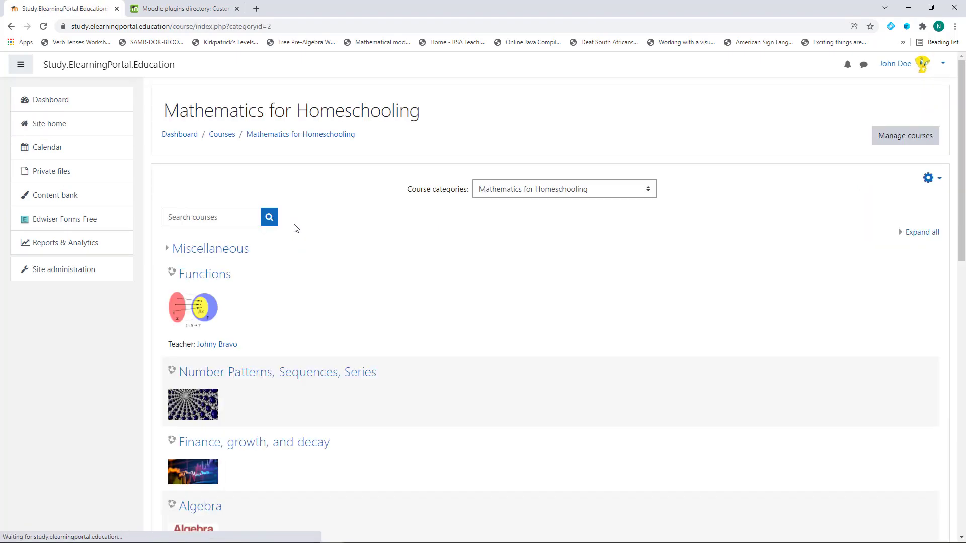
pyautogui.click(221, 278)
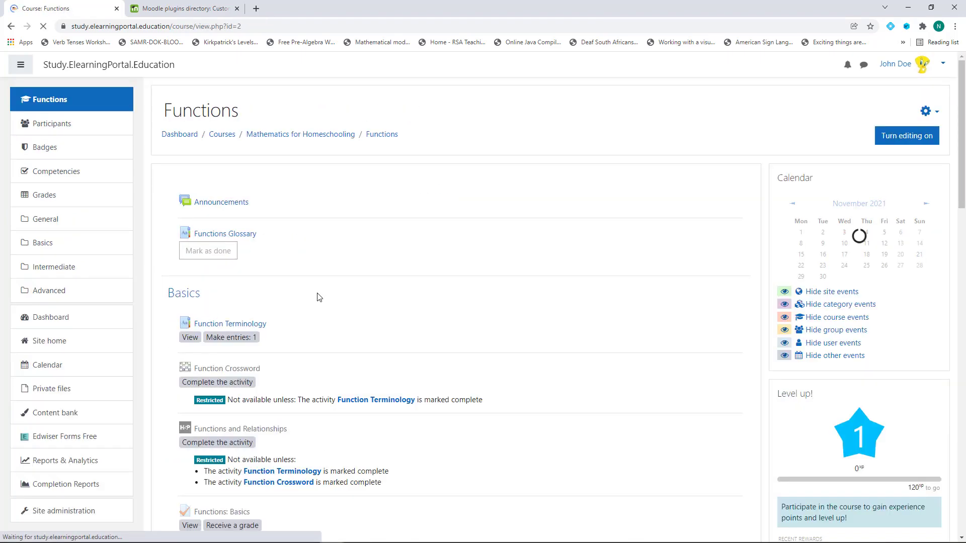
pyautogui.scroll(-12, 320, 301)
pyautogui.scroll(-4, 311, 304)
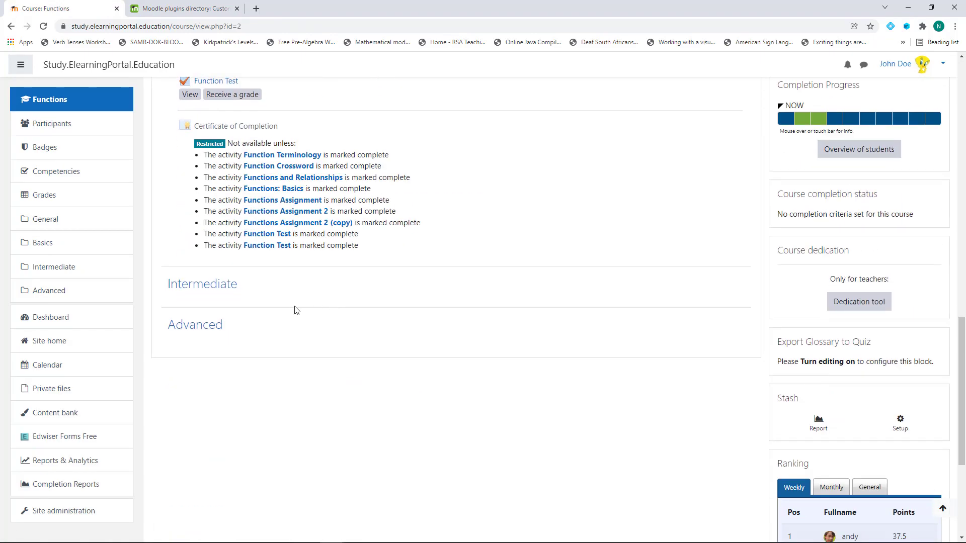
pyautogui.scroll(3, 295, 308)
pyautogui.click(254, 278)
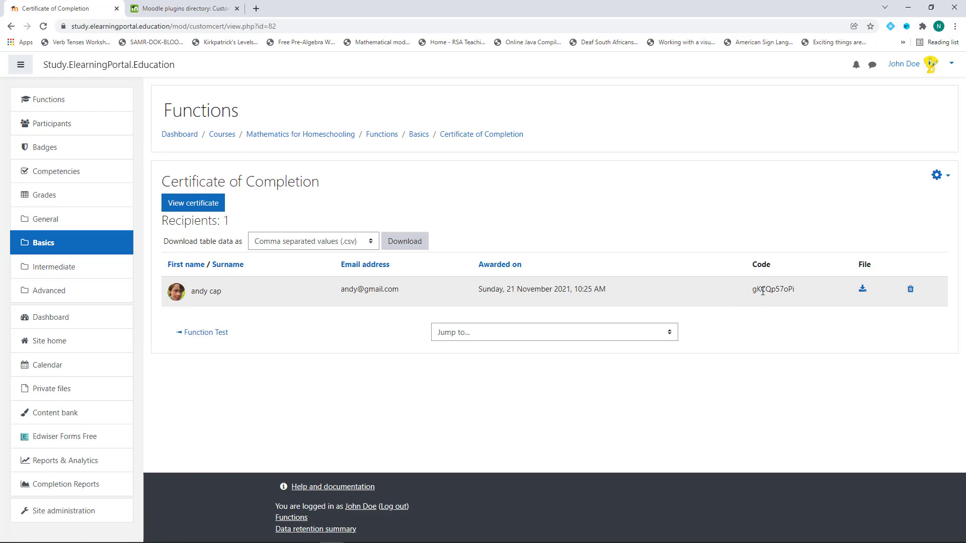
# Open the recipient's issued certificate file from the recipients table and examine its recipient name, course, category and signature details
pyautogui.click(863, 292)
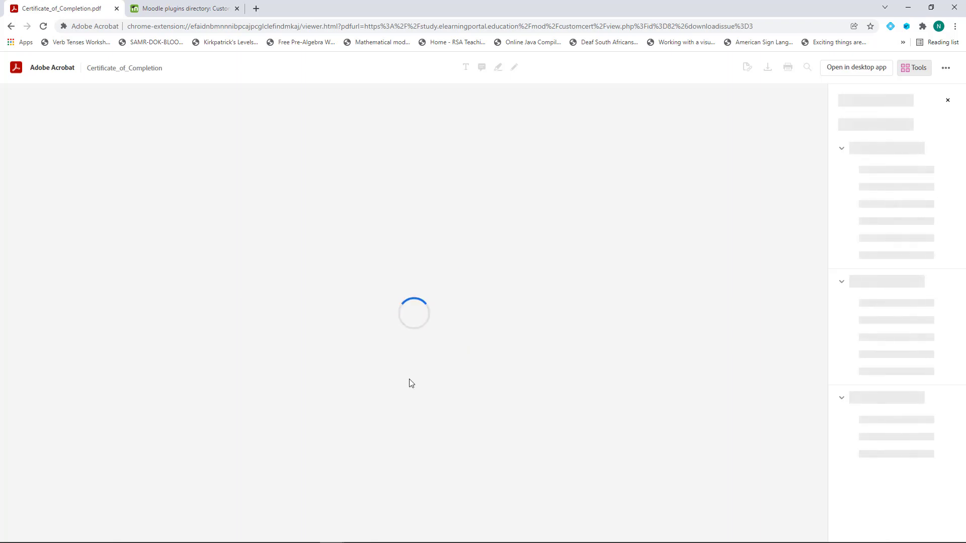
pyautogui.scroll(-5, 271, 326)
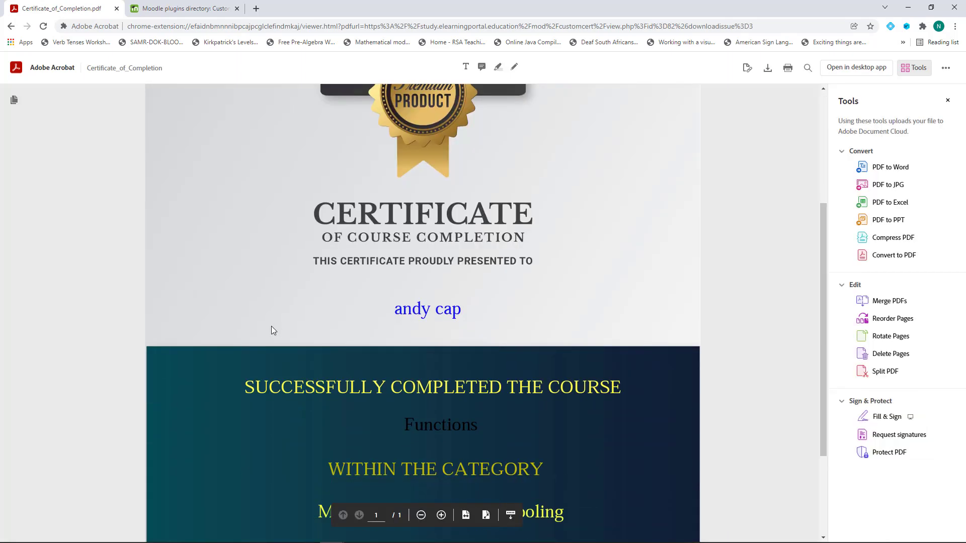
pyautogui.scroll(2, 422, 355)
pyautogui.scroll(5, 422, 356)
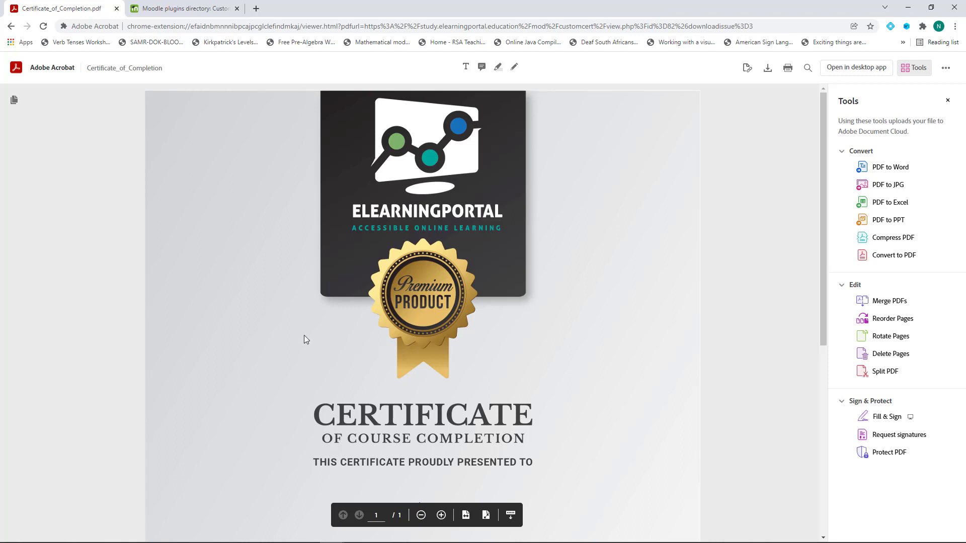
pyautogui.scroll(-4, 402, 355)
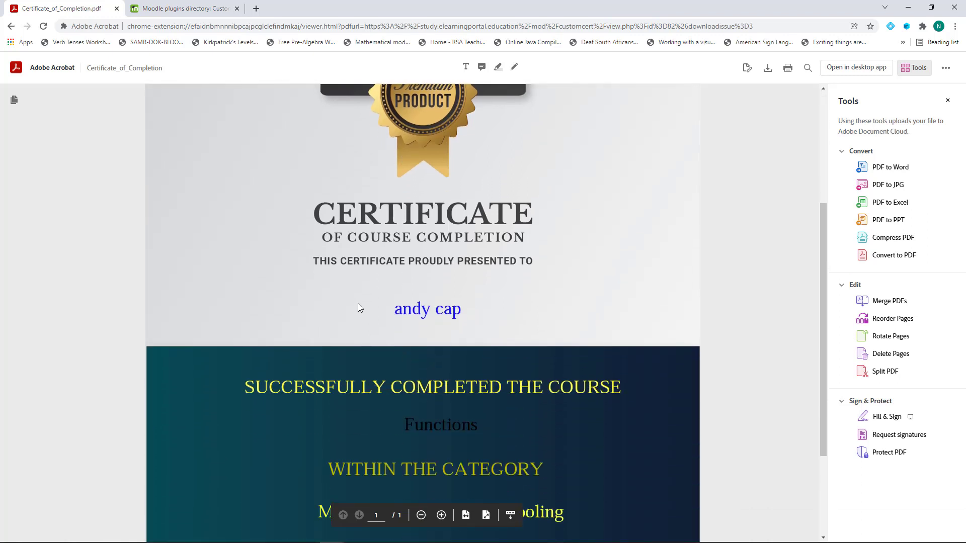
pyautogui.scroll(-2, 321, 327)
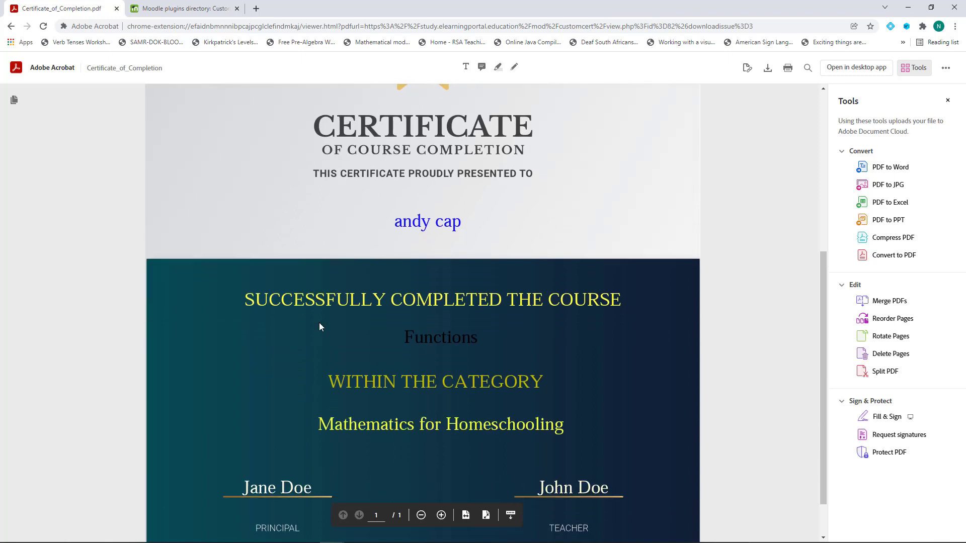